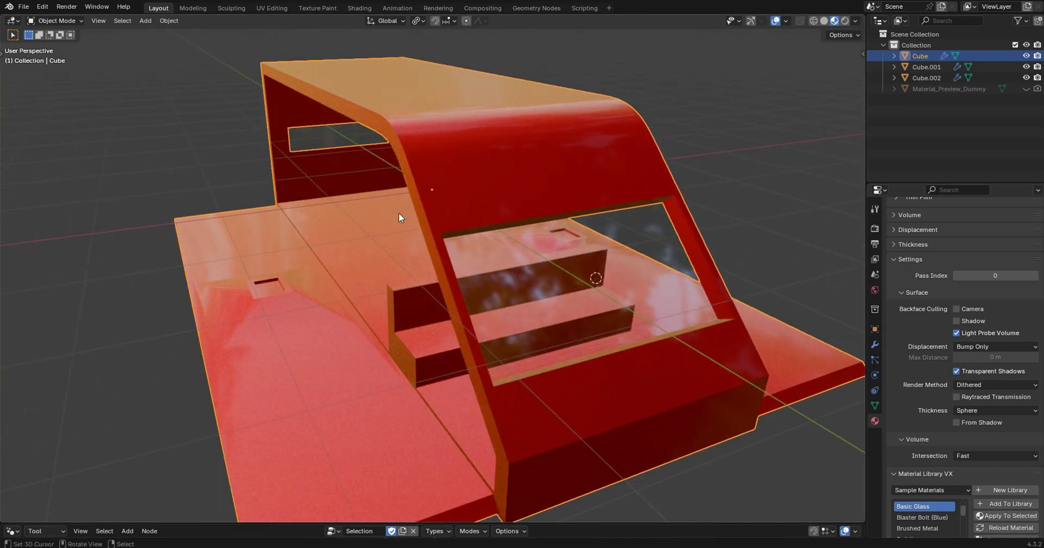
# - Enter Edit Mode on the Cube and switch to Solid shading with edge select mode
pyautogui.moveTo(733, 126); pyautogui.dragTo(654, 165, button='middle')
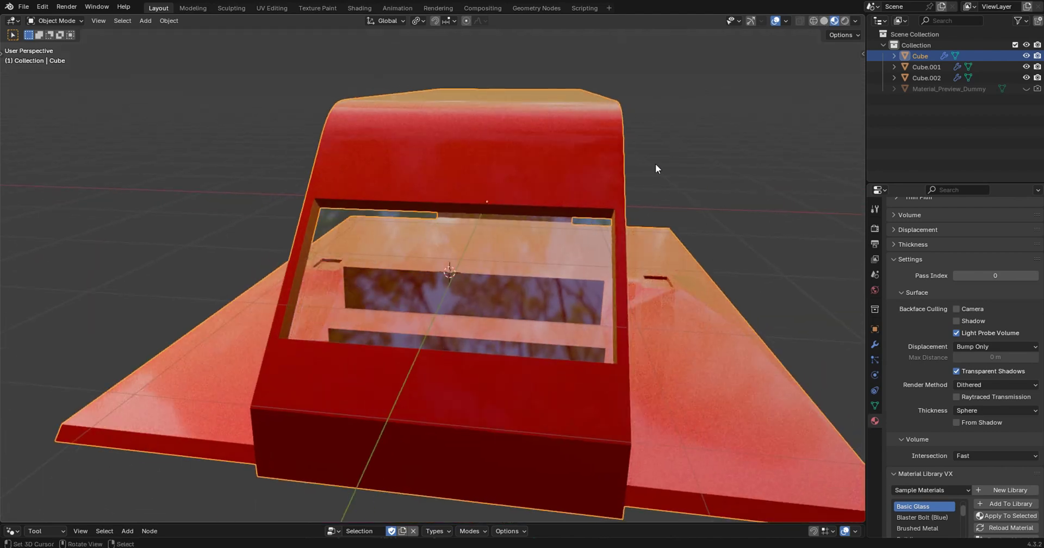
pyautogui.press('Tab')
pyautogui.scroll(-5, 641, 292)
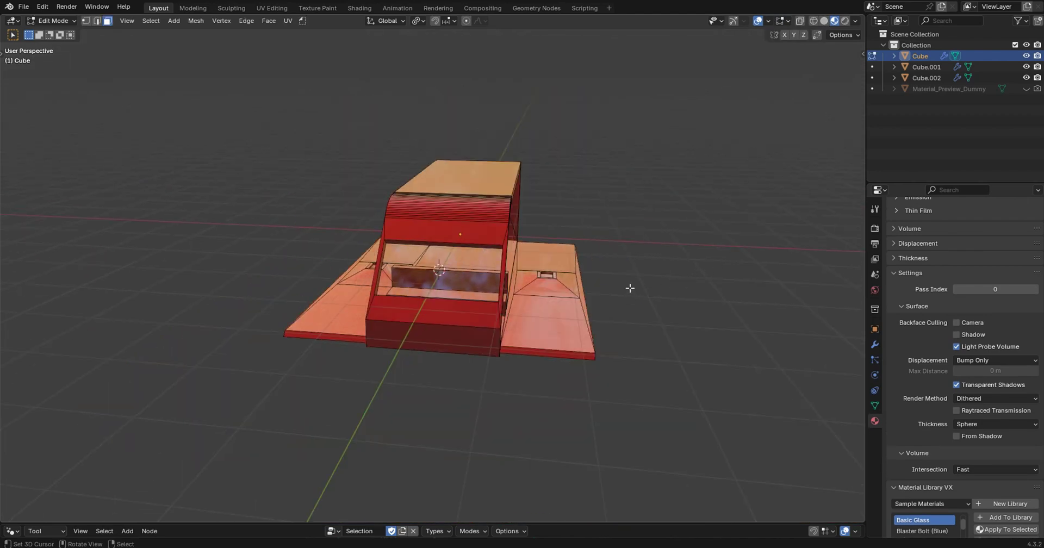
pyautogui.hotkey('ctrl', 'l')
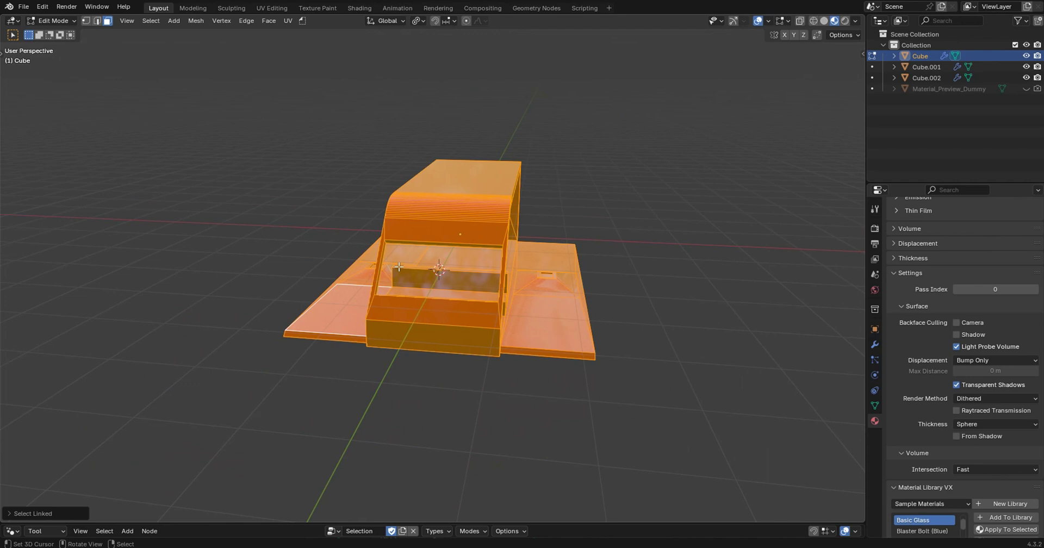
pyautogui.moveTo(399, 267); pyautogui.dragTo(408, 271, button='middle')
pyautogui.click(823, 22)
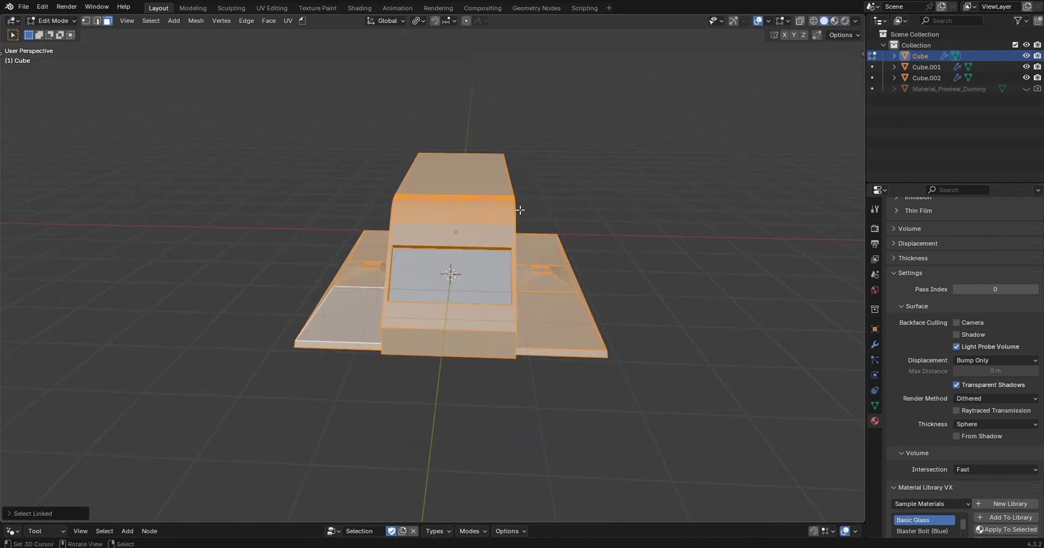
pyautogui.press('2')
pyautogui.moveTo(378, 300)
pyautogui.mouseDown(button='middle')
pyautogui.moveTo(427, 308)
pyautogui.moveTo(434, 324)
pyautogui.mouseUp(button='middle')
pyautogui.scroll(7, 427, 309)
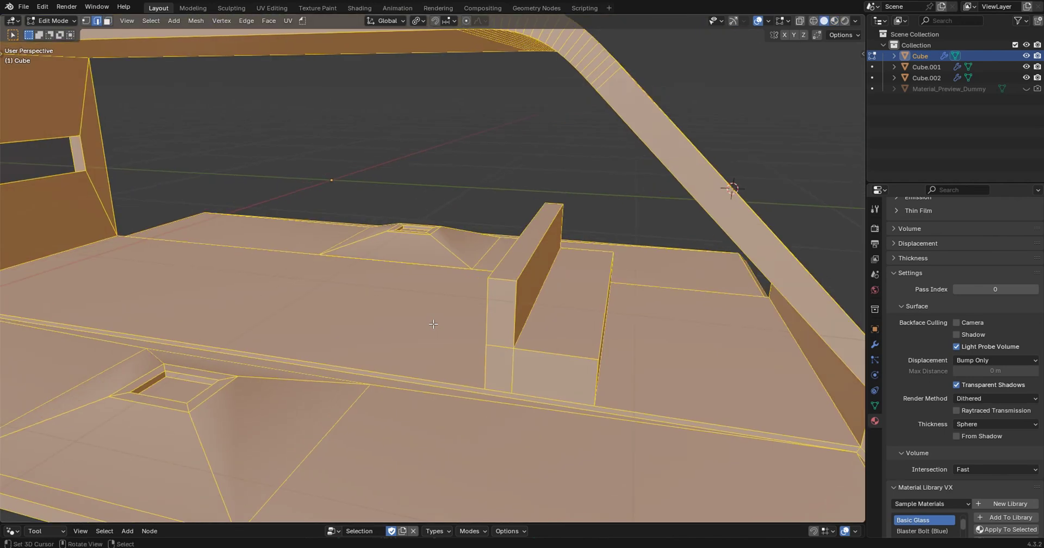
# - Select the long floor rail edge, the two short edges below the block and the next rail edge
pyautogui.click(406, 374)
pyautogui.keyDown('shift'); pyautogui.click(488, 319); pyautogui.keyUp('shift')
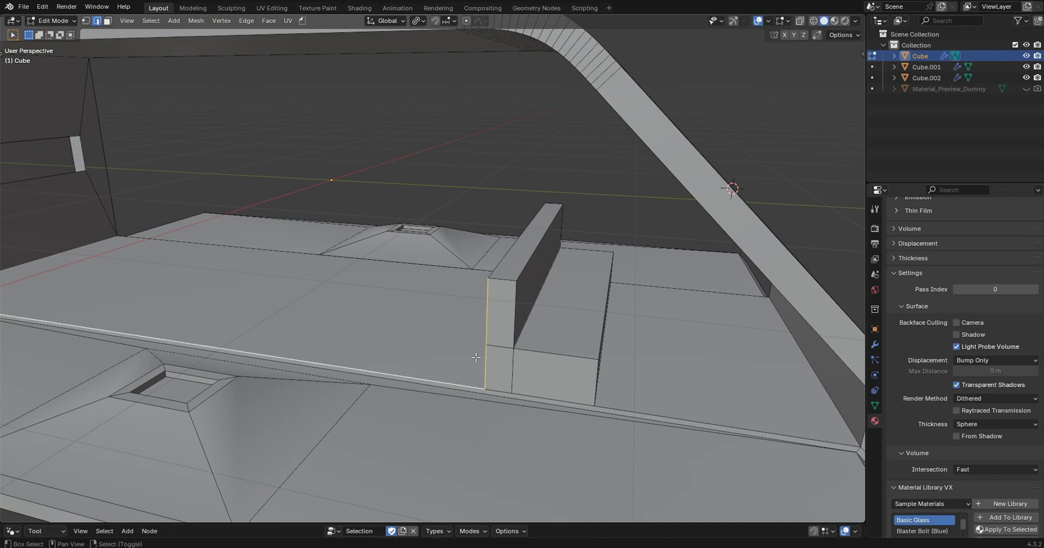
pyautogui.keyDown('shift'); pyautogui.click(487, 319); pyautogui.keyUp('shift')
pyautogui.keyDown('shift'); pyautogui.click(548, 398); pyautogui.keyUp('shift')
pyautogui.keyDown('shift'); pyautogui.click(499, 389); pyautogui.keyUp('shift')
pyautogui.keyDown('shift'); pyautogui.click(651, 414); pyautogui.keyUp('shift')
pyautogui.scroll(-2, 756, 414)
# - From lower angles, add the corner, underside and bottom-left rail edges to the selection
pyautogui.moveTo(765, 415); pyautogui.dragTo(683, 354, button='middle')
pyautogui.keyDown('shift'); pyautogui.click(616, 377); pyautogui.keyUp('shift')
pyautogui.keyDown('shift'); pyautogui.rightClick(612, 385); pyautogui.keyUp('shift')
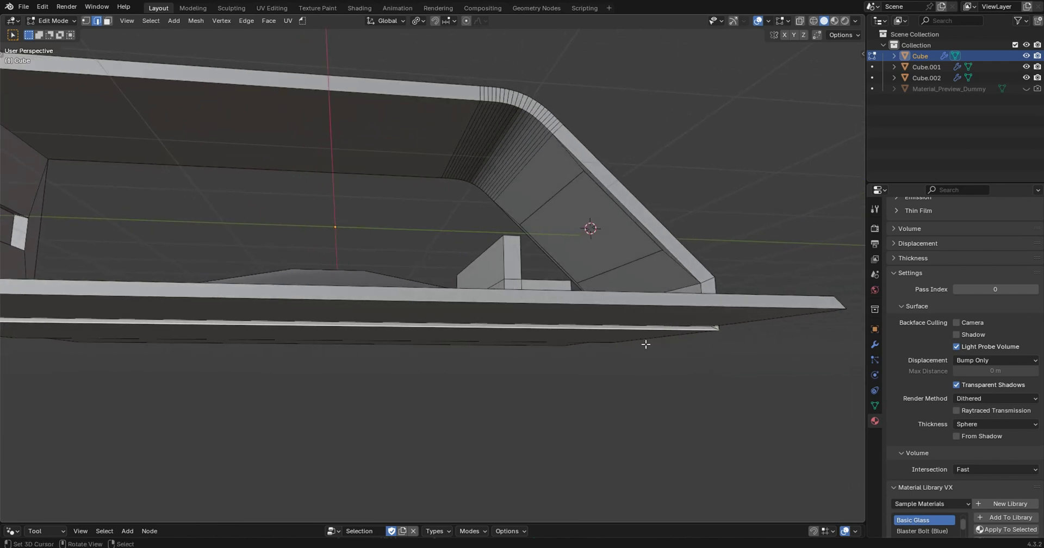
pyautogui.keyDown('shift'); pyautogui.rightClick(418, 331); pyautogui.keyUp('shift')
pyautogui.moveTo(419, 330); pyautogui.dragTo(464, 338, button='middle')
pyautogui.moveTo(325, 311); pyautogui.dragTo(303, 343, button='middle')
pyautogui.keyDown('shift'); pyautogui.click(268, 450); pyautogui.keyUp('shift')
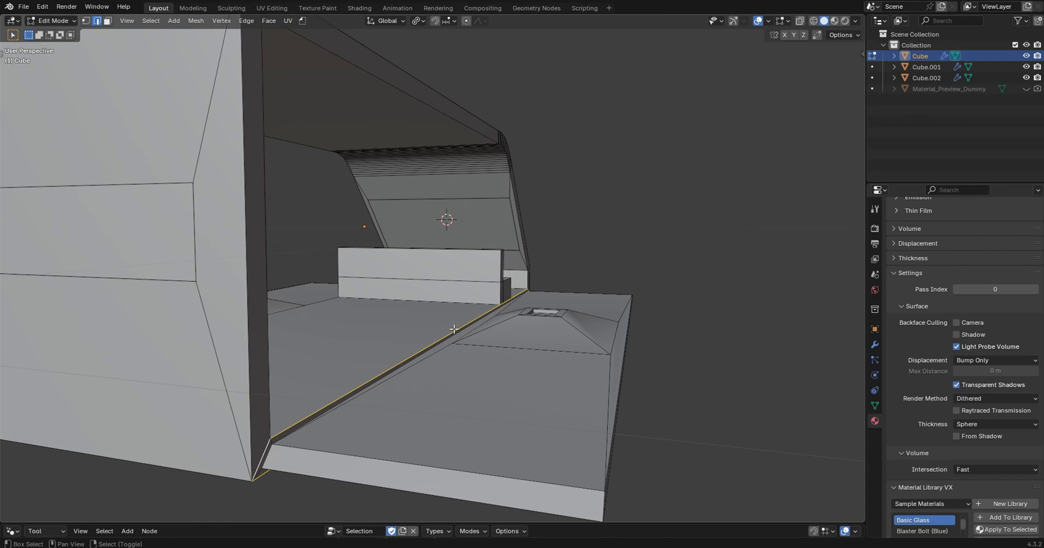
# - Mark the selected edges as a seam, then clear the selection
pyautogui.hotkey('ctrl', 'e')
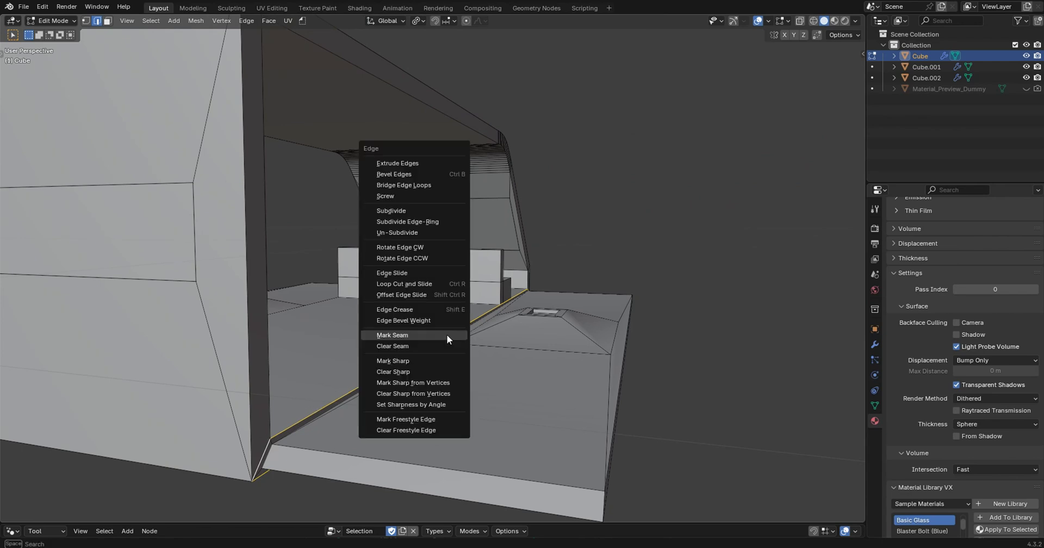
pyautogui.click(393, 335)
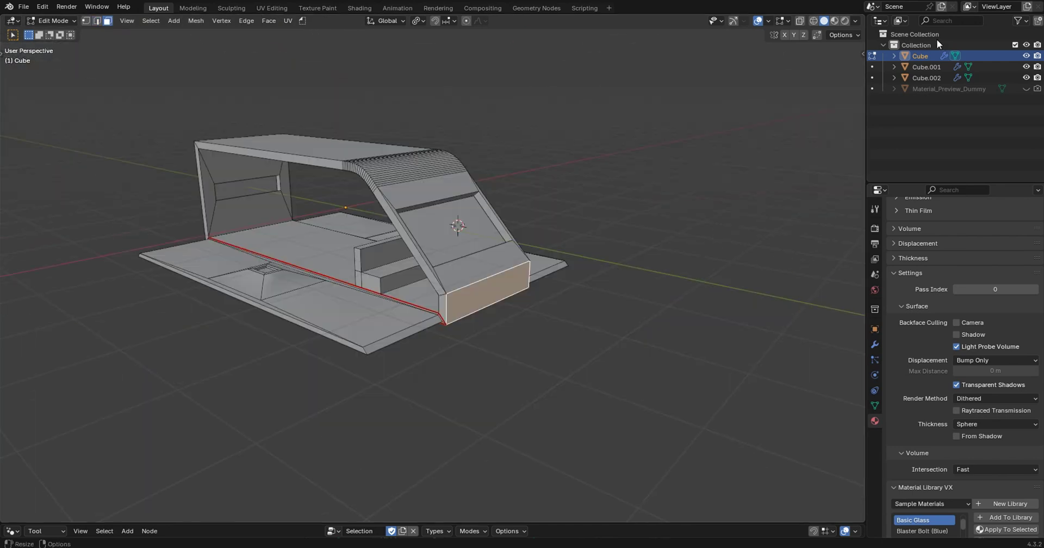
pyautogui.moveTo(522, 226); pyautogui.dragTo(514, 247, button='middle')
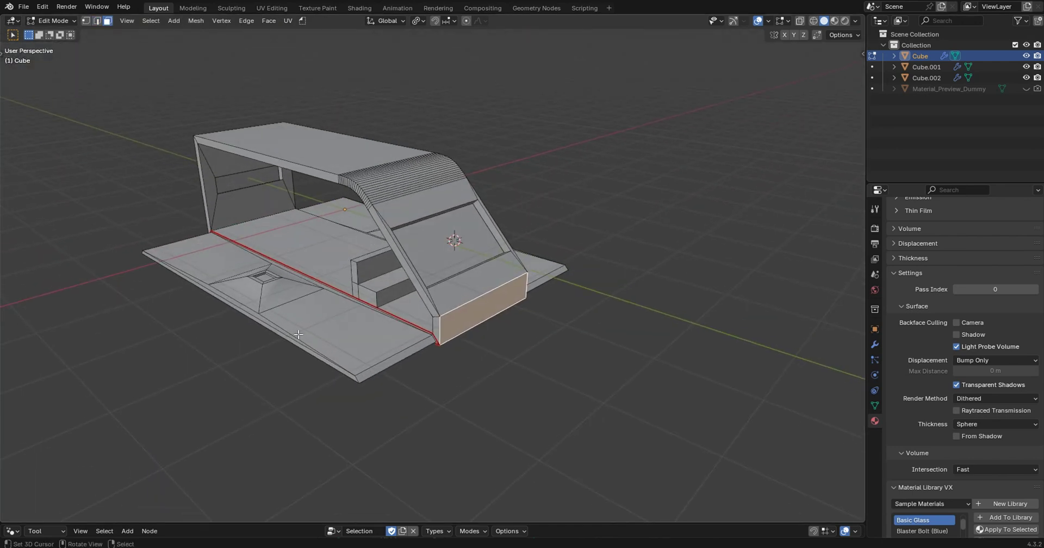
pyautogui.rightClick(180, 356)
# - Test L-selecting seam-bounded islands: the left ledge, then the body with the right ledge
pyautogui.press('l')
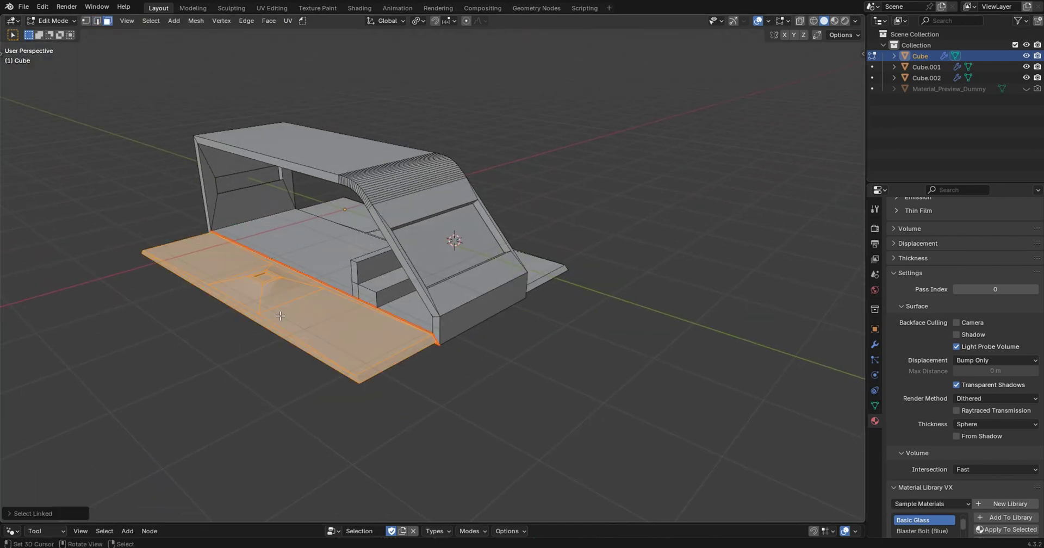
pyautogui.moveTo(477, 377); pyautogui.dragTo(416, 274, button='middle')
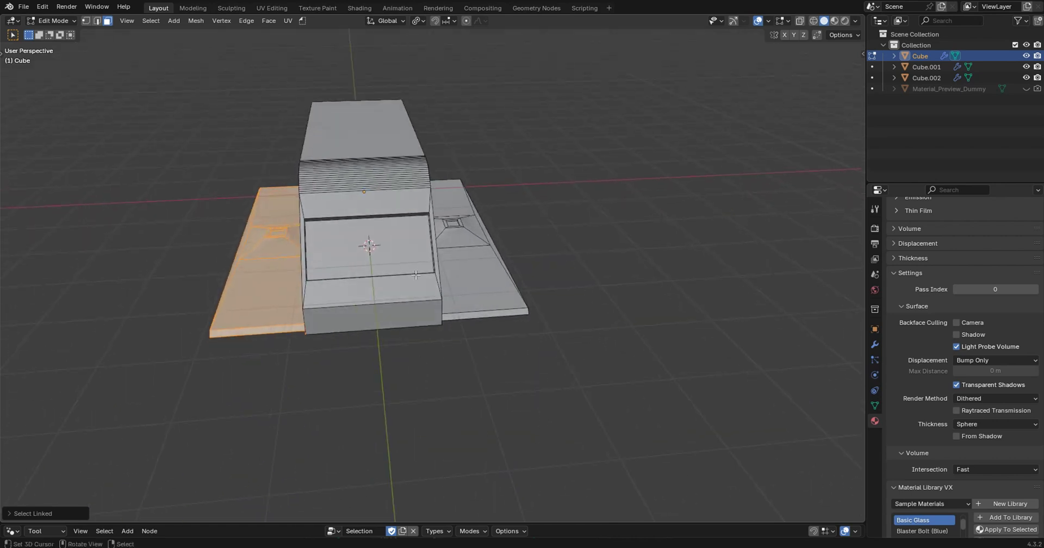
pyautogui.press('l')
pyautogui.click(582, 234)
pyautogui.press('l')
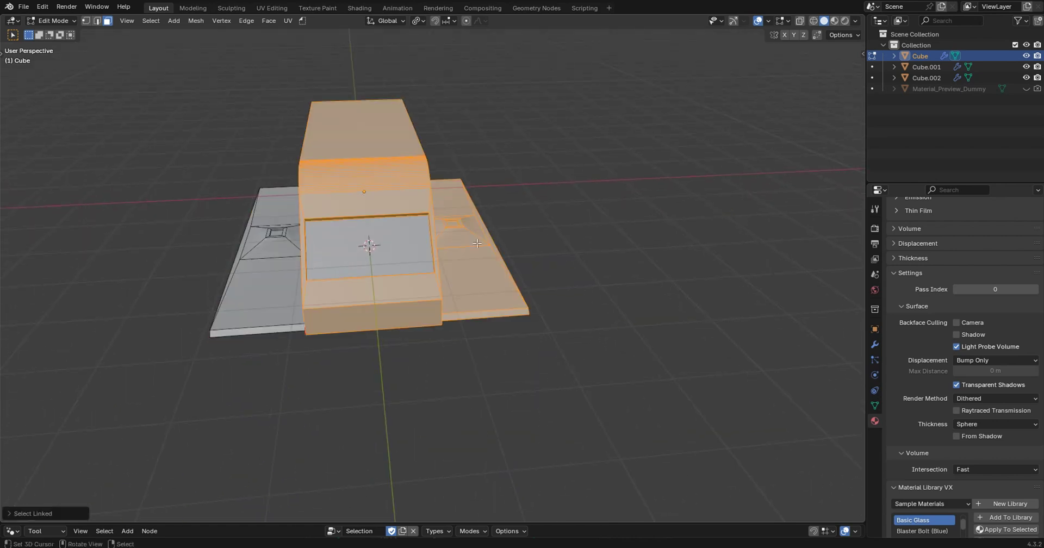
pyautogui.click(555, 238)
pyautogui.moveTo(555, 238); pyautogui.dragTo(293, 241, button='middle')
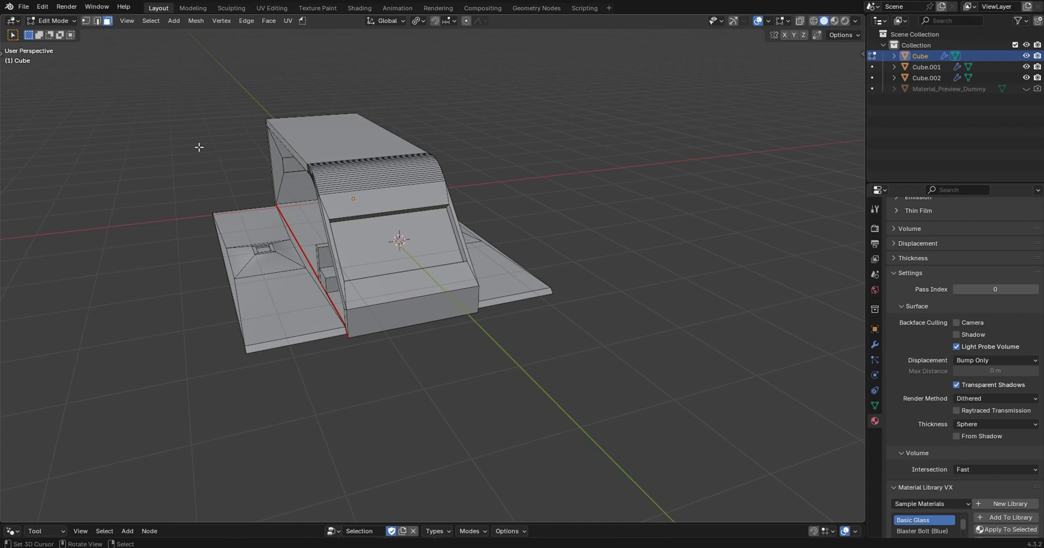
# - Symmetrize the mesh across the X axis
pyautogui.hotkey('alt', 'x')
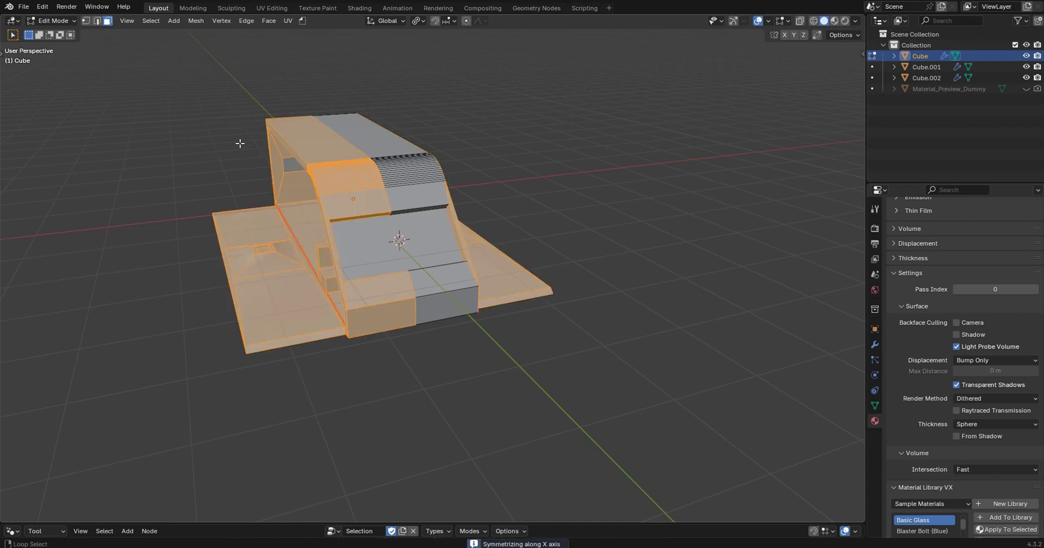
pyautogui.moveTo(354, 234); pyautogui.dragTo(445, 266, button='middle')
pyautogui.scroll(2, 467, 271)
# - L-select the base plate, body shell and side plate in turn, then call up the mode menu
pyautogui.rightClick(587, 226)
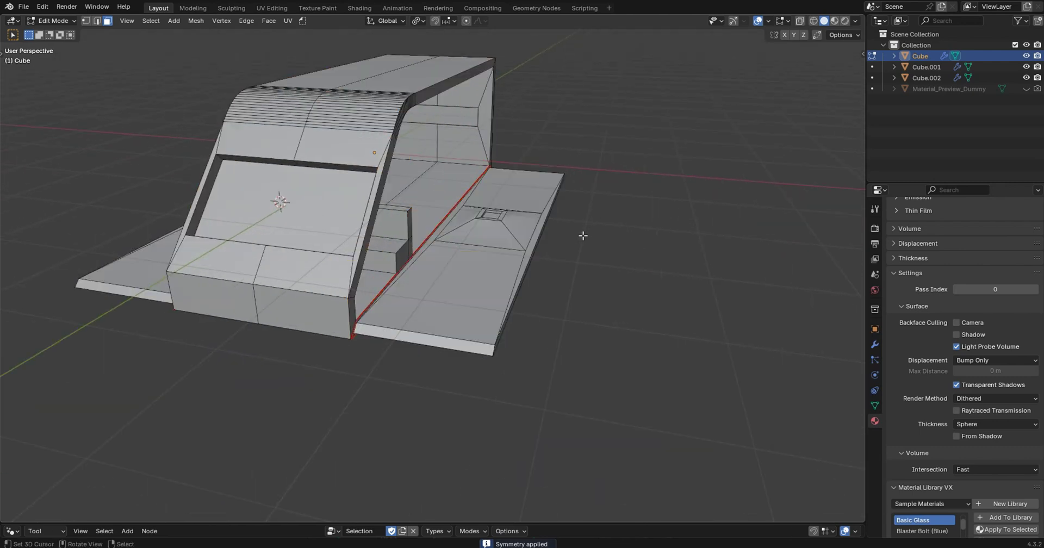
pyautogui.press('l')
pyautogui.hotkey('alt', 'a')
pyautogui.press('l')
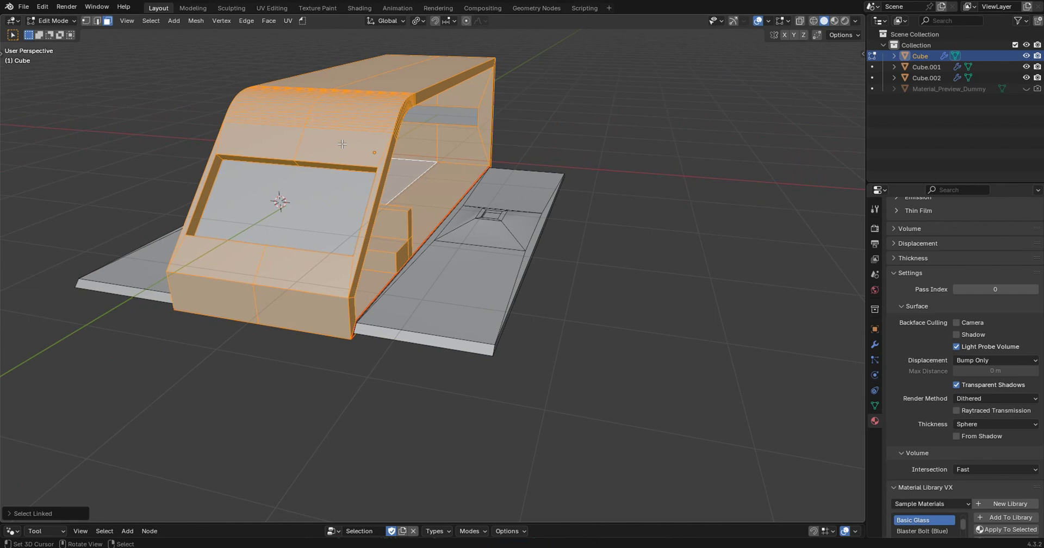
pyautogui.moveTo(342, 143); pyautogui.dragTo(260, 231, button='middle')
pyautogui.hotkey('alt', 'a')
pyautogui.press('l')
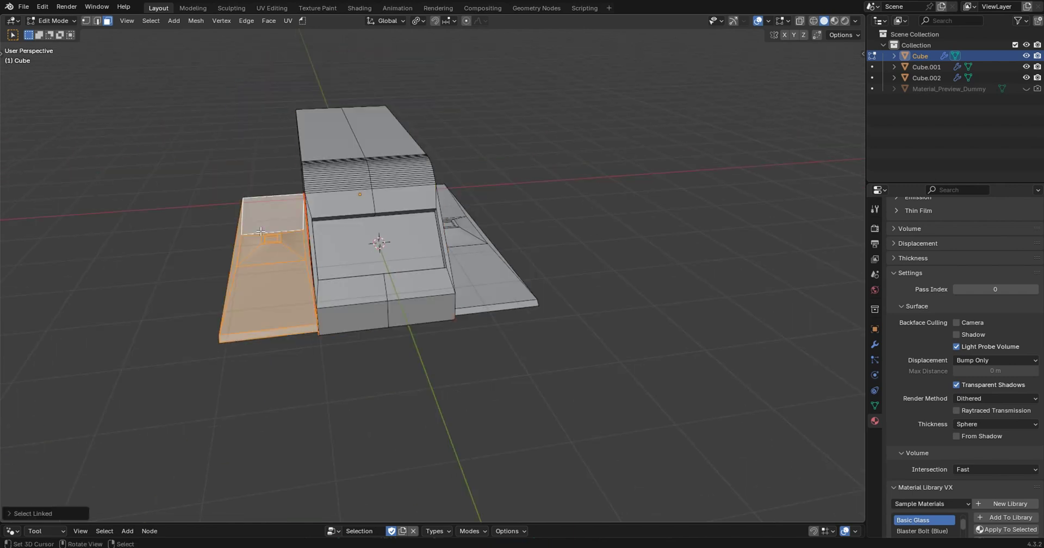
pyautogui.moveTo(644, 214); pyautogui.dragTo(613, 179, button='middle')
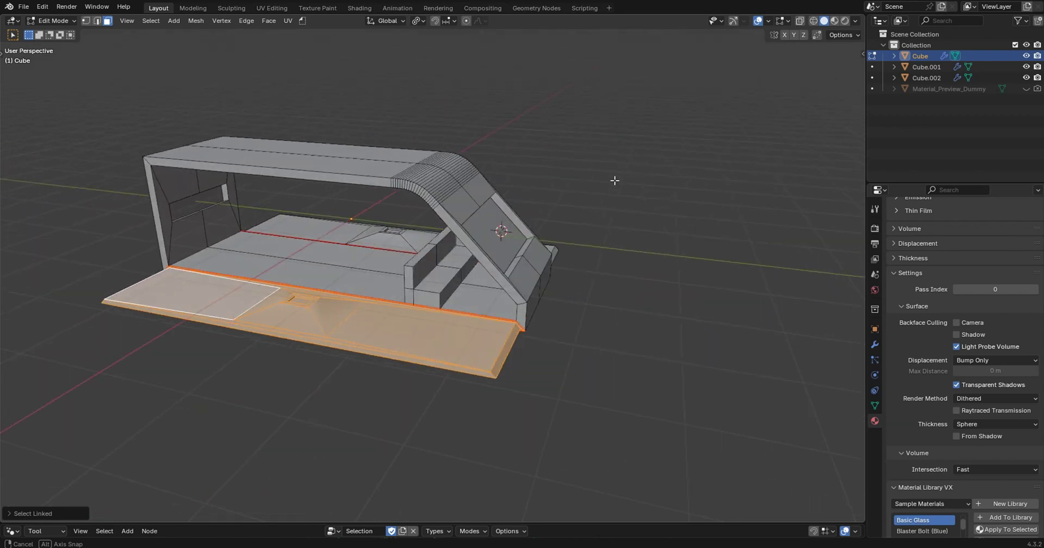
pyautogui.scroll(3, 616, 184)
pyautogui.hotkey('ctrl', 'Tab')
# - Select a horizontal face ring on the sphere and checker-deselect every other face
pyautogui.click(623, 120)
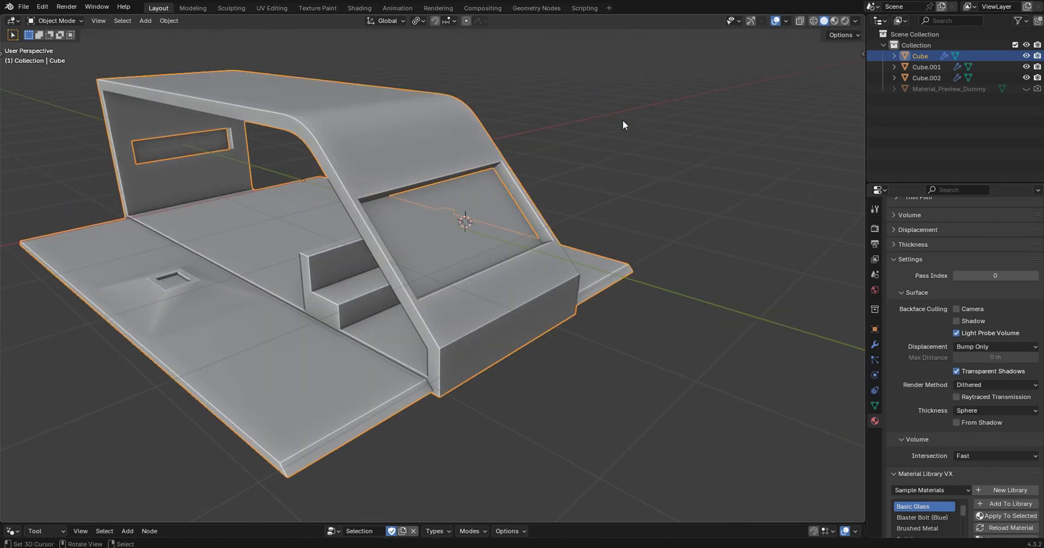
pyautogui.scroll(-3, 388, 206)
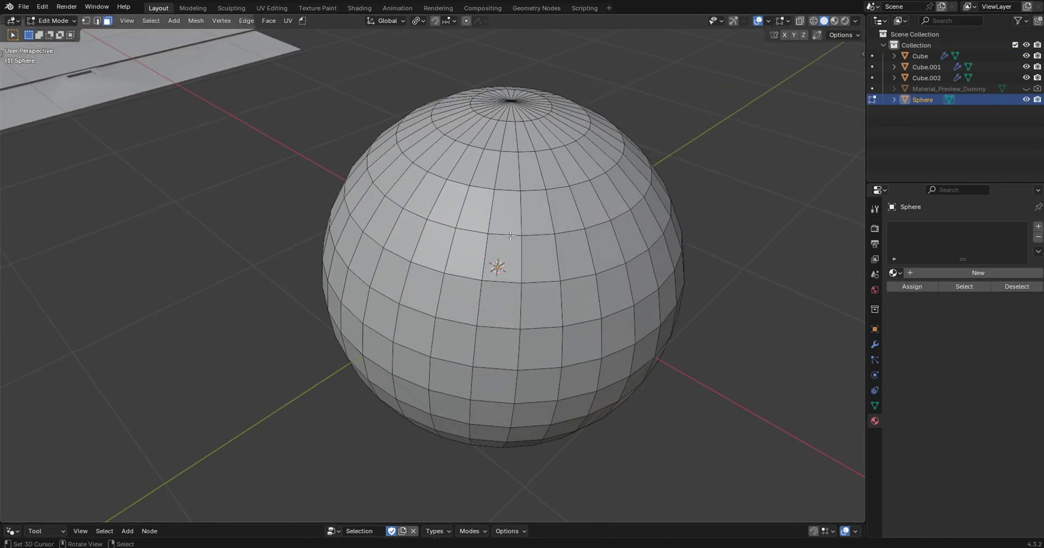
pyautogui.keyDown('alt'); pyautogui.click(555, 256); pyautogui.keyUp('alt')
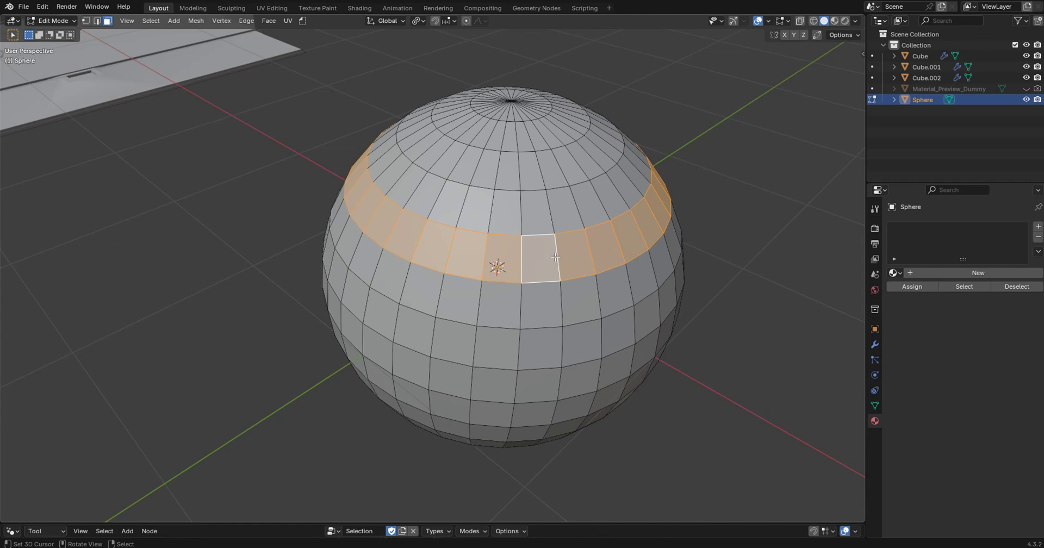
pyautogui.click(151, 22)
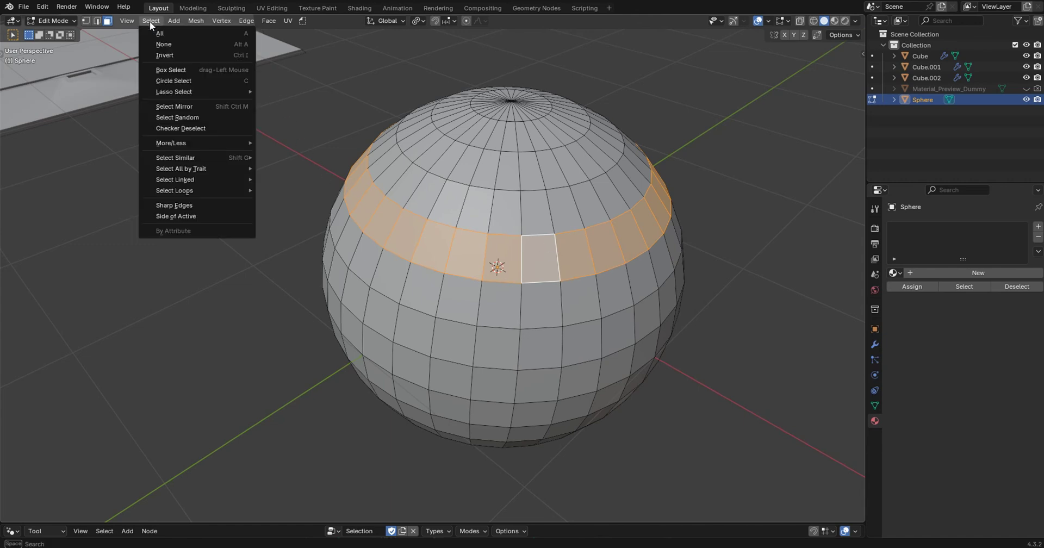
pyautogui.click(202, 125)
# - Start Extrude Faces Along Normals on the alternating faces and cancel it at 0 m
pyautogui.moveTo(447, 277); pyautogui.dragTo(490, 284, button='middle')
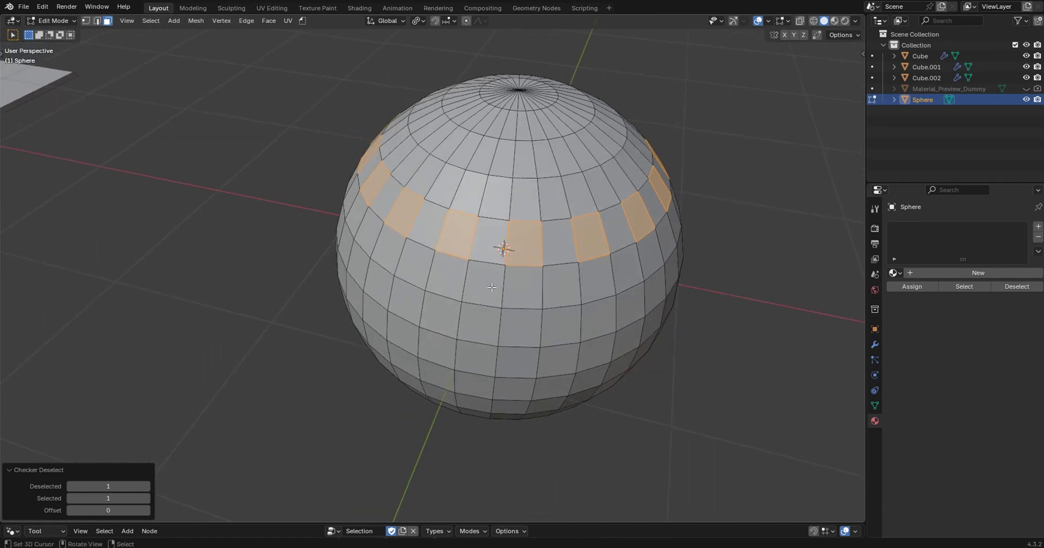
pyautogui.press('q')
pyautogui.click(492, 287)
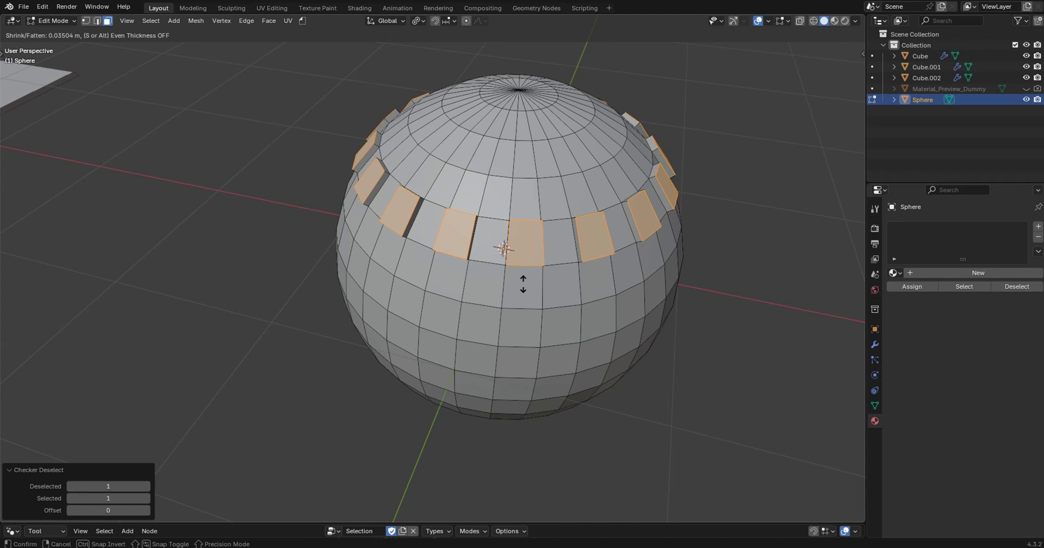
pyautogui.rightClick(511, 286)
pyautogui.moveTo(533, 299); pyautogui.dragTo(503, 289, button='middle')
# - Clear the selection and pick four alternating vertical face loops on the sphere
pyautogui.rightClick(565, 259)
pyautogui.hotkey('alt', 'a')
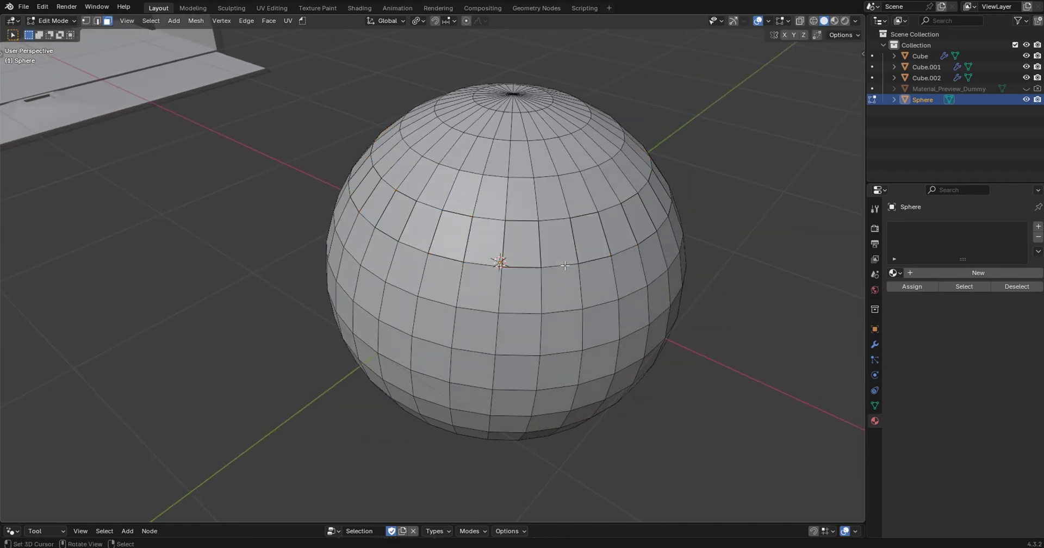
pyautogui.keyDown('alt'); pyautogui.click(566, 265); pyautogui.keyUp('alt')
pyautogui.keyDown('alt'); pyautogui.keyDown('shift'); pyautogui.click(505, 256); pyautogui.keyUp('shift'); pyautogui.keyUp('alt')
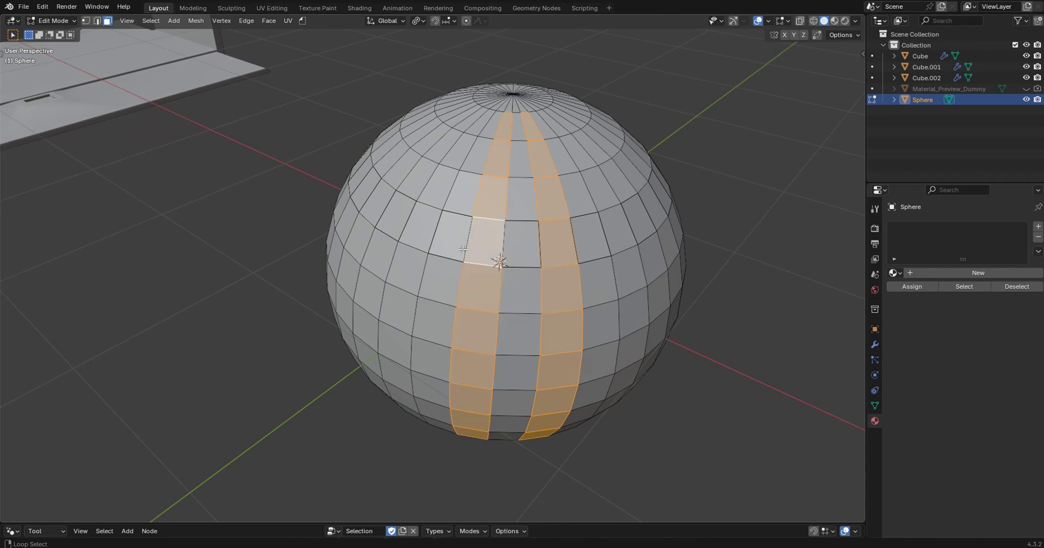
pyautogui.keyDown('alt'); pyautogui.keyDown('shift'); pyautogui.click(416, 248); pyautogui.keyUp('shift'); pyautogui.keyUp('alt')
pyautogui.keyDown('alt'); pyautogui.keyDown('shift'); pyautogui.click(357, 201); pyautogui.keyUp('shift'); pyautogui.keyUp('alt')
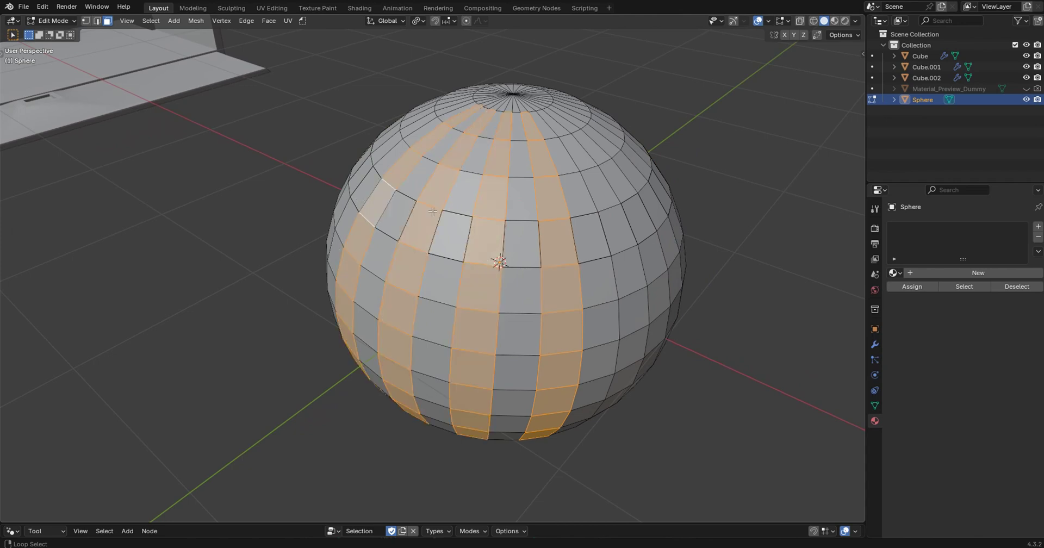
pyautogui.moveTo(433, 212); pyautogui.dragTo(550, 236, button='middle')
# - Extrude the strips along normals and set the Offset to 0.294 m
pyautogui.rightClick(550, 236)
pyautogui.click(550, 236)
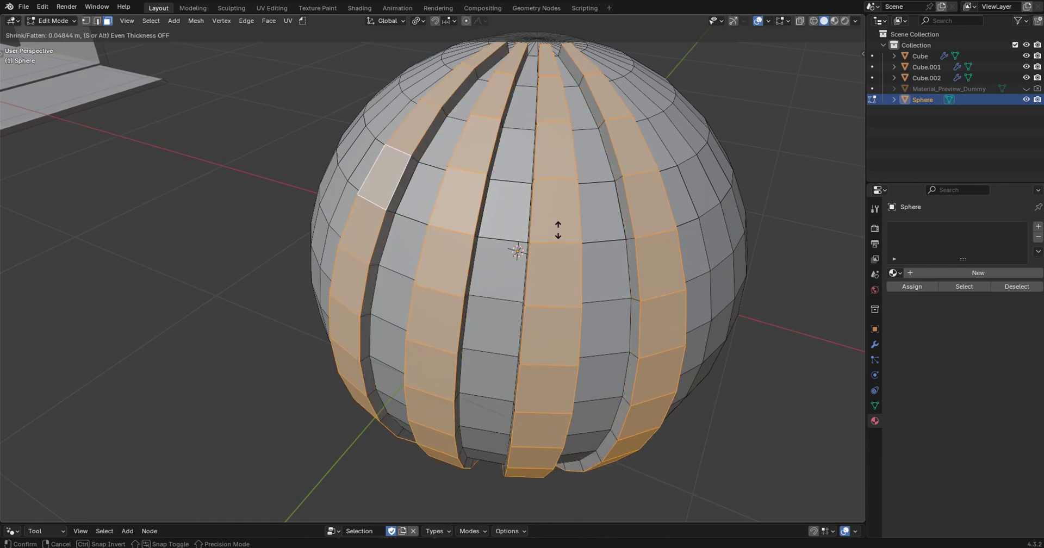
pyautogui.click(558, 230)
pyautogui.moveTo(558, 230); pyautogui.dragTo(597, 247, button='middle')
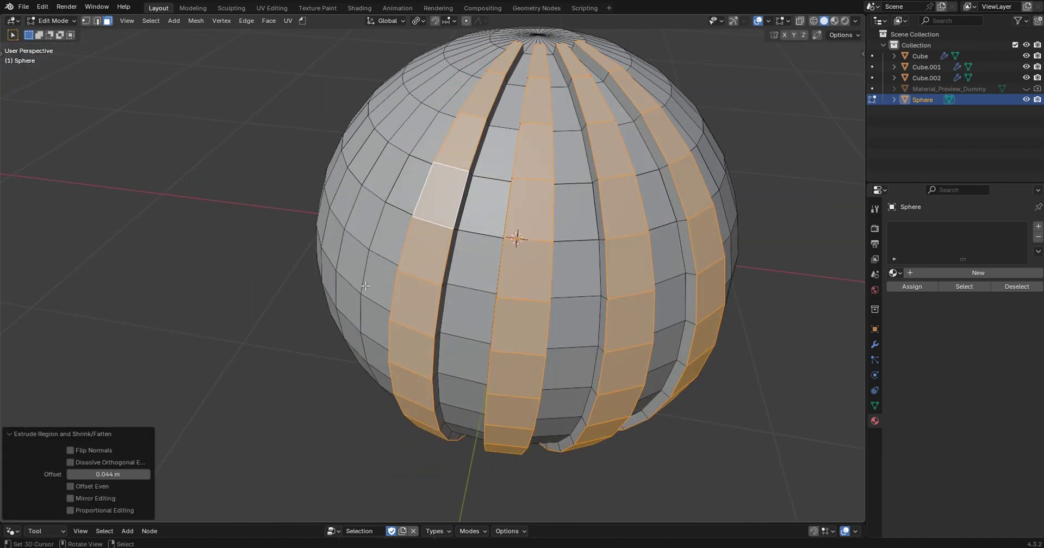
pyautogui.press('F9')
pyautogui.moveTo(381, 304); pyautogui.dragTo(182, 243)
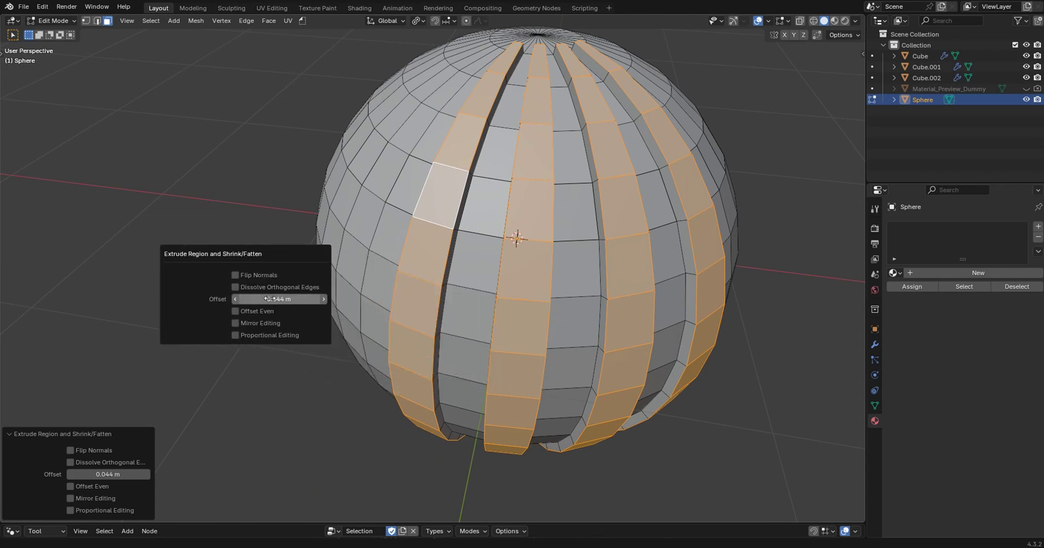
pyautogui.moveTo(256, 299); pyautogui.dragTo(234, 299)
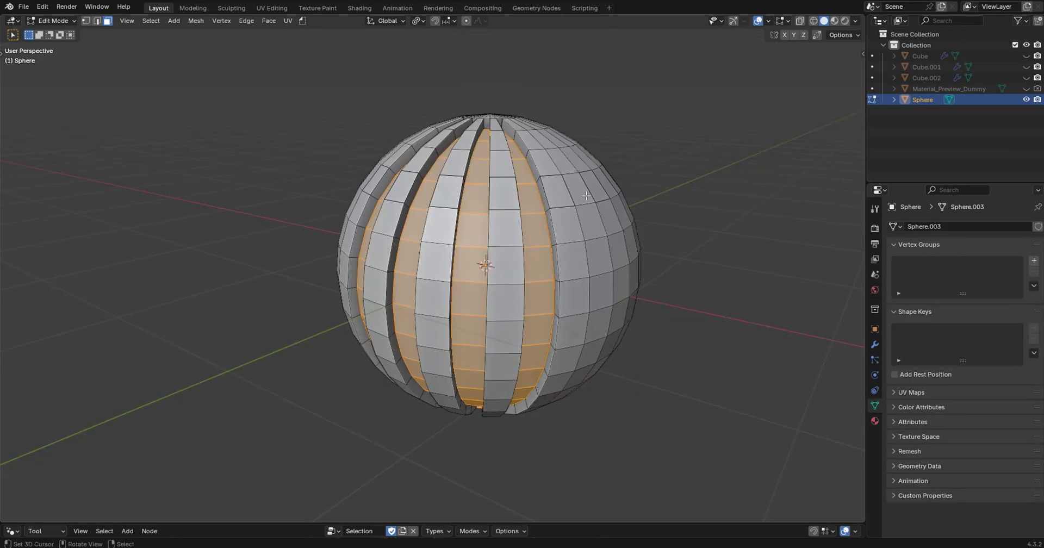
# - Hide and then reveal the selected strip faces to check the selection
pyautogui.moveTo(586, 202); pyautogui.dragTo(549, 212, button='middle')
pyautogui.scroll(1, 596, 220)
pyautogui.press('h')
pyautogui.hotkey('alt', 'h')
# - Separate the selected strips into a new object, Sphere.001, and select it in Object Mode
pyautogui.press('p')
pyautogui.click(533, 214)
pyautogui.press('Tab')
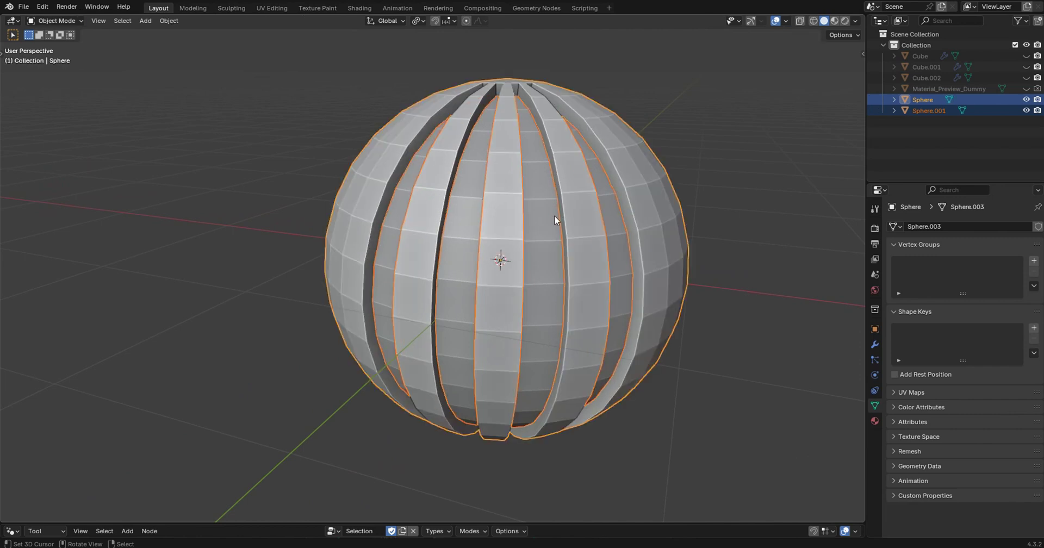
pyautogui.click(554, 216)
# - Start moving Sphere.001, cancel to leave it in place, and orbit around the sphere
pyautogui.press('g')
pyautogui.rightClick(828, 122)
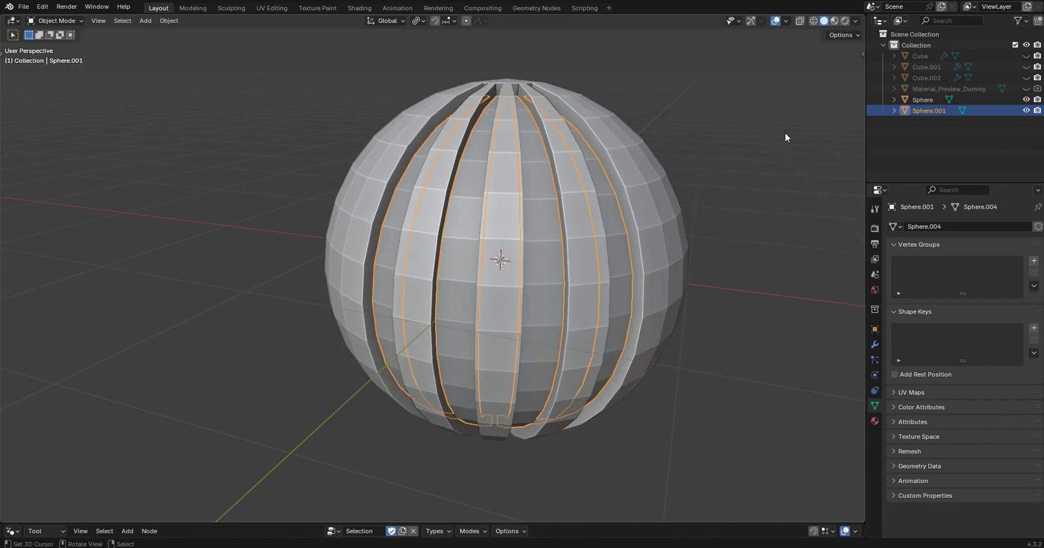
pyautogui.scroll(-1, 785, 133)
pyautogui.moveTo(785, 132); pyautogui.dragTo(782, 157, button='middle')
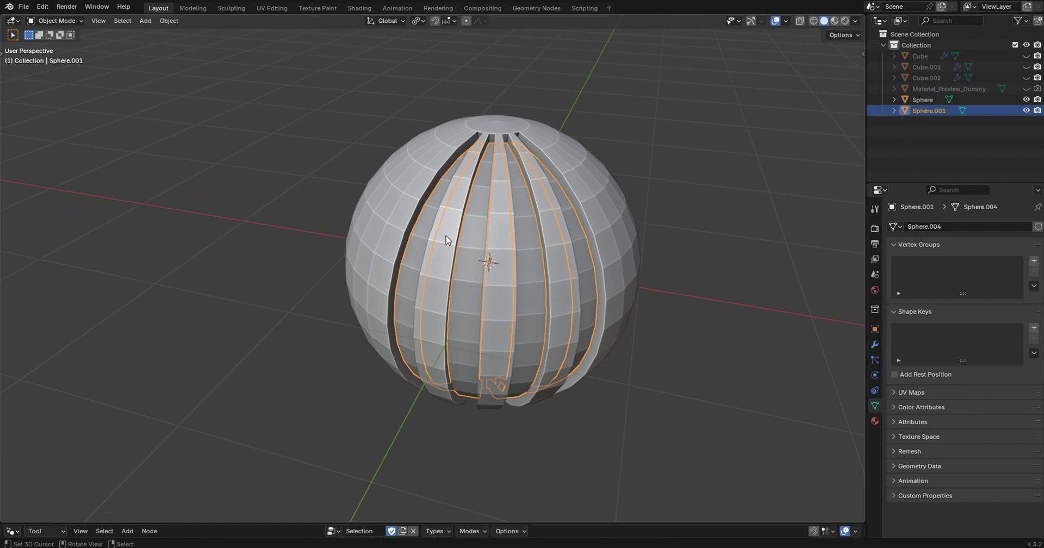
pyautogui.moveTo(446, 240); pyautogui.dragTo(407, 253, button='middle')
pyautogui.scroll(3, 407, 253)
# - Shade the strips smooth and create a new material for them
pyautogui.press('q')
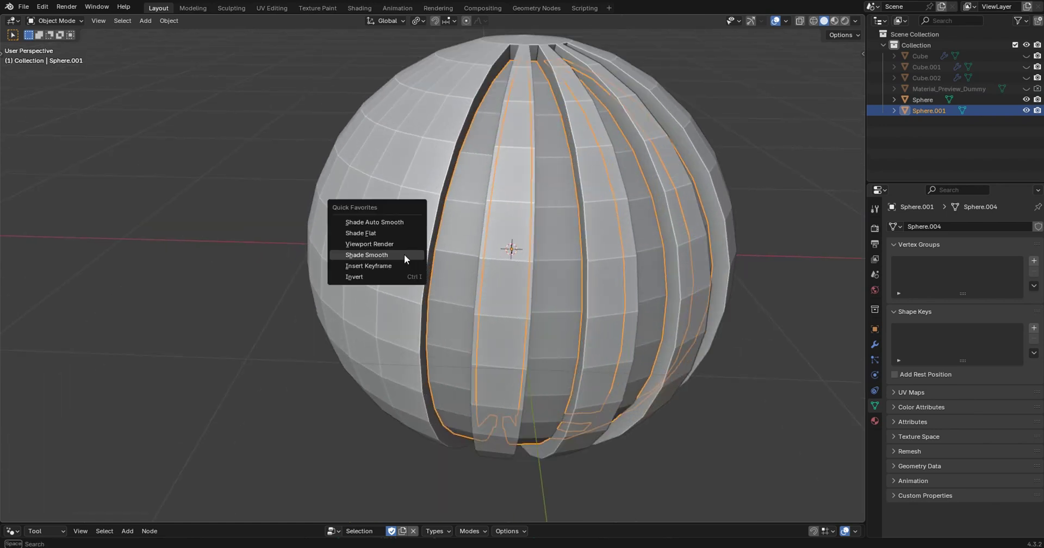
pyautogui.click(404, 253)
pyautogui.click(875, 421)
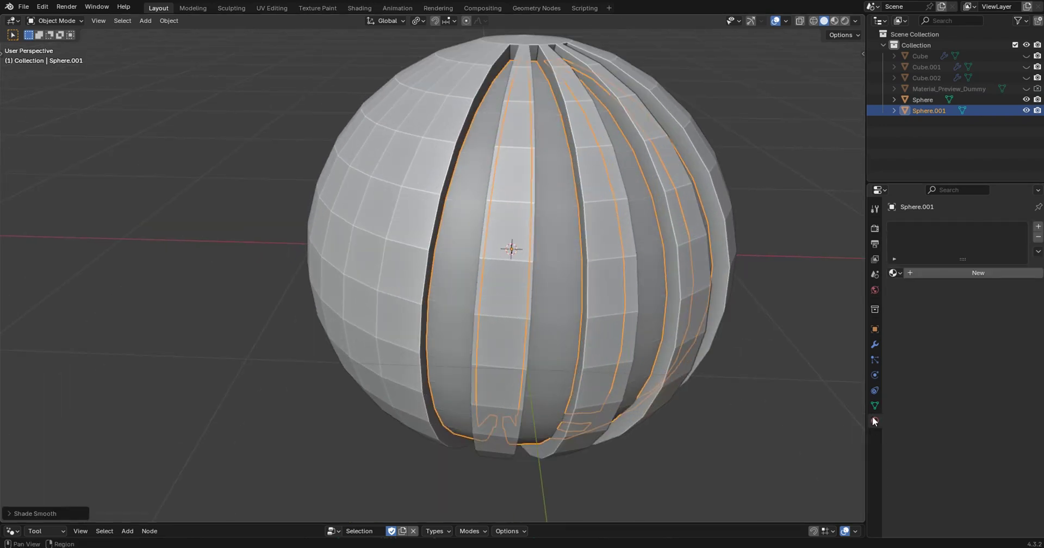
pyautogui.click(958, 274)
# - Apply the Basic Glass material from the library to the selected strips
pyautogui.scroll(-15, 939, 420)
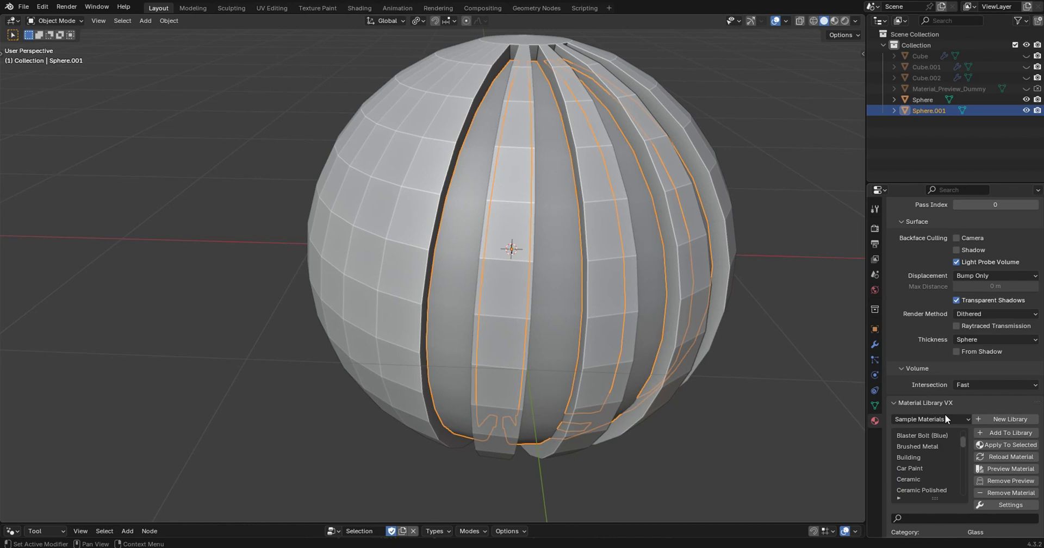
pyautogui.scroll(1, 955, 450)
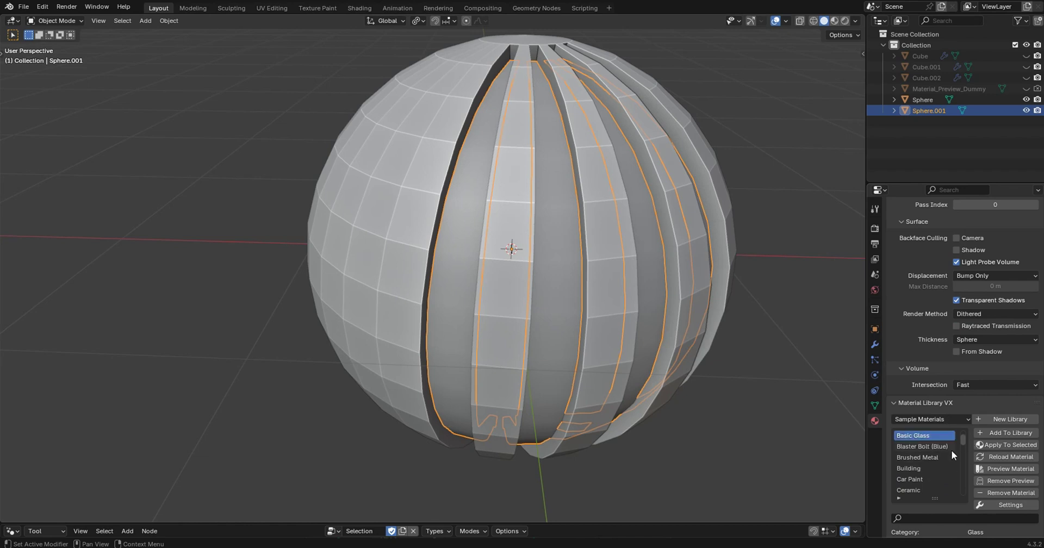
pyautogui.click(916, 469)
pyautogui.click(924, 437)
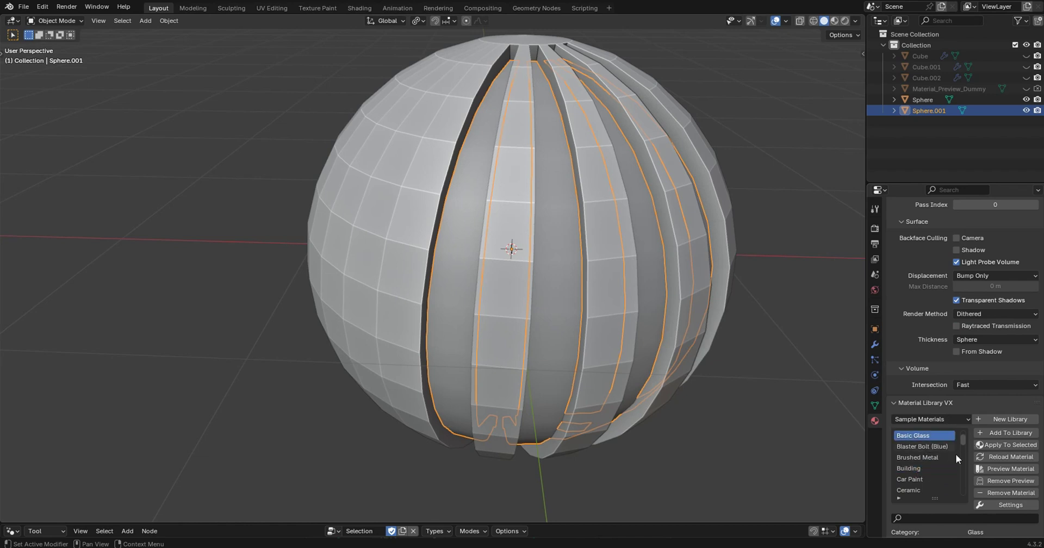
pyautogui.click(1008, 445)
# - Switch to Material Preview and inspect the glass strips
pyautogui.click(834, 20)
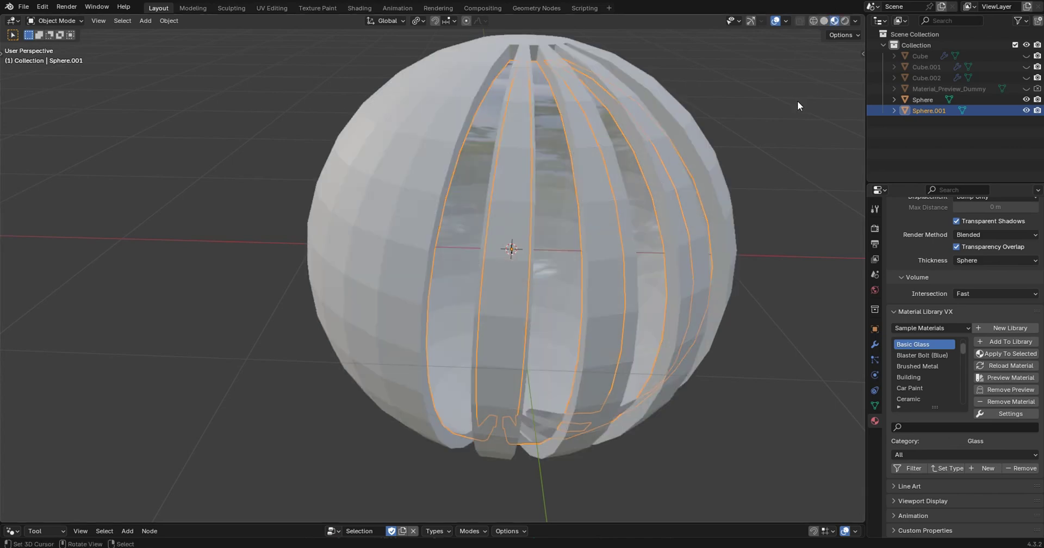
pyautogui.moveTo(798, 100); pyautogui.dragTo(739, 115, button='middle')
pyautogui.scroll(5, 742, 112)
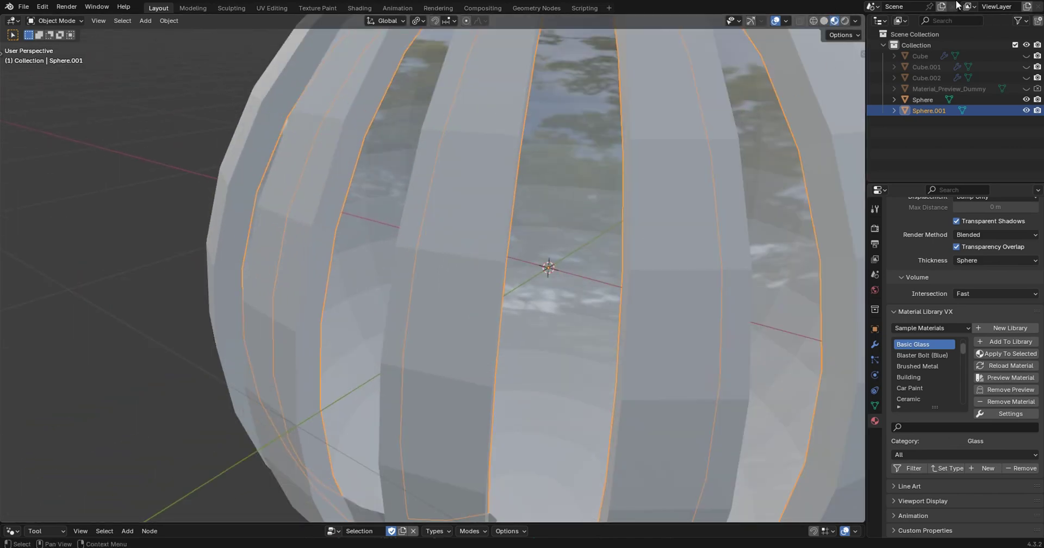
pyautogui.scroll(-5, 489, 261)
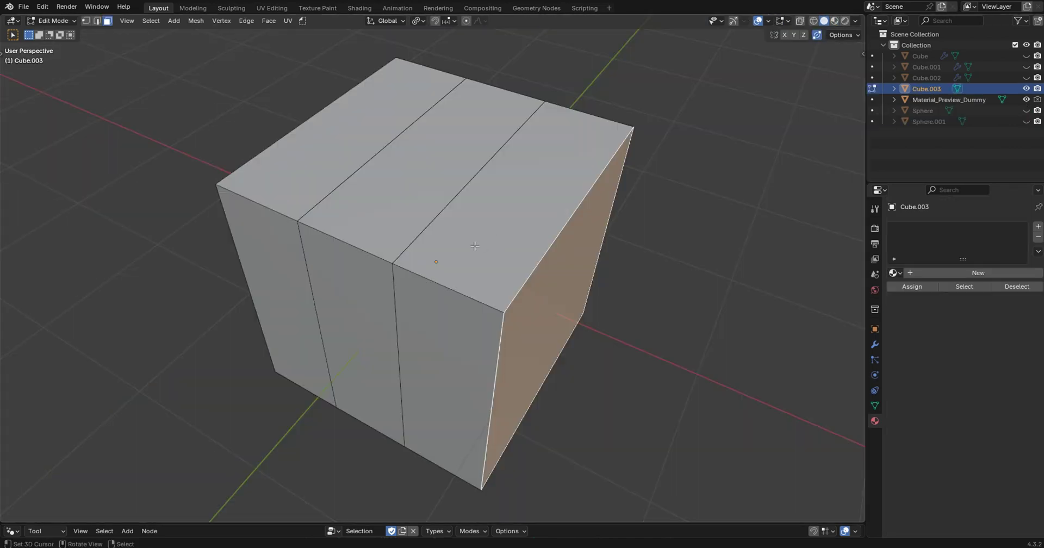
# - Select the cube's middle top strip, try a plain extrude of about -0.43 m, then undo it
pyautogui.moveTo(414, 239); pyautogui.dragTo(431, 234, button='middle')
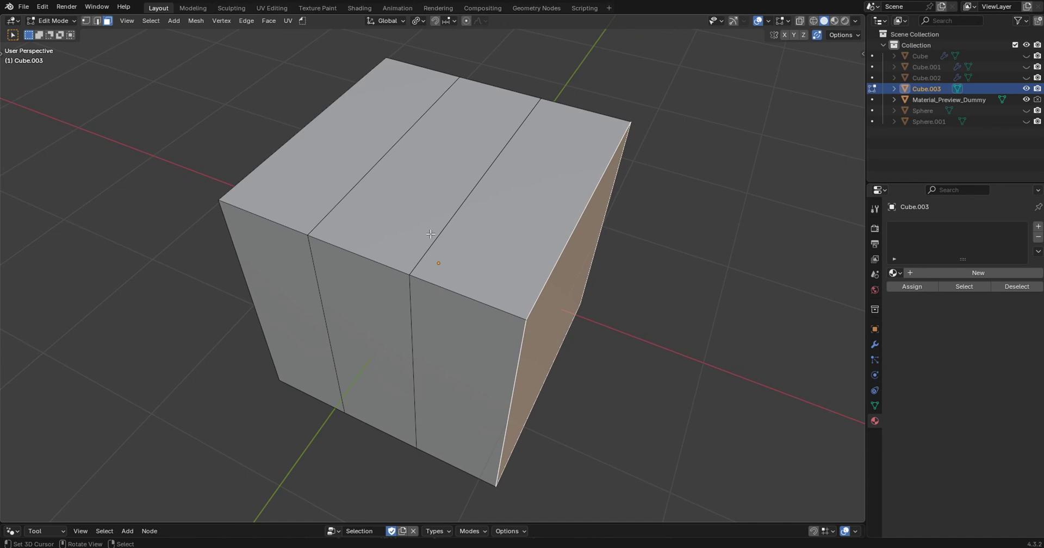
pyautogui.click(462, 189)
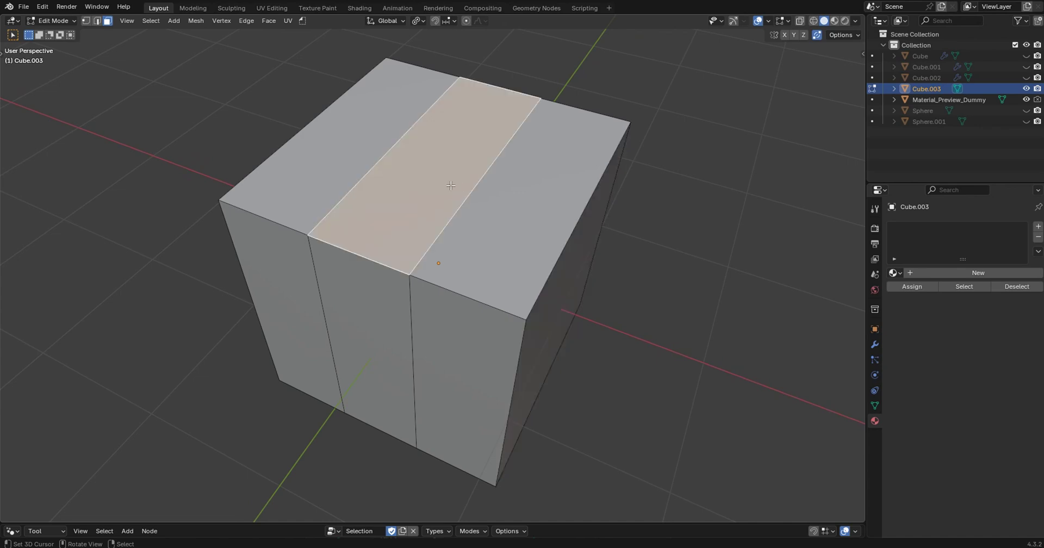
pyautogui.moveTo(451, 186)
pyautogui.mouseDown(button='middle')
pyautogui.moveTo(468, 192)
pyautogui.moveTo(456, 180)
pyautogui.mouseUp(button='middle')
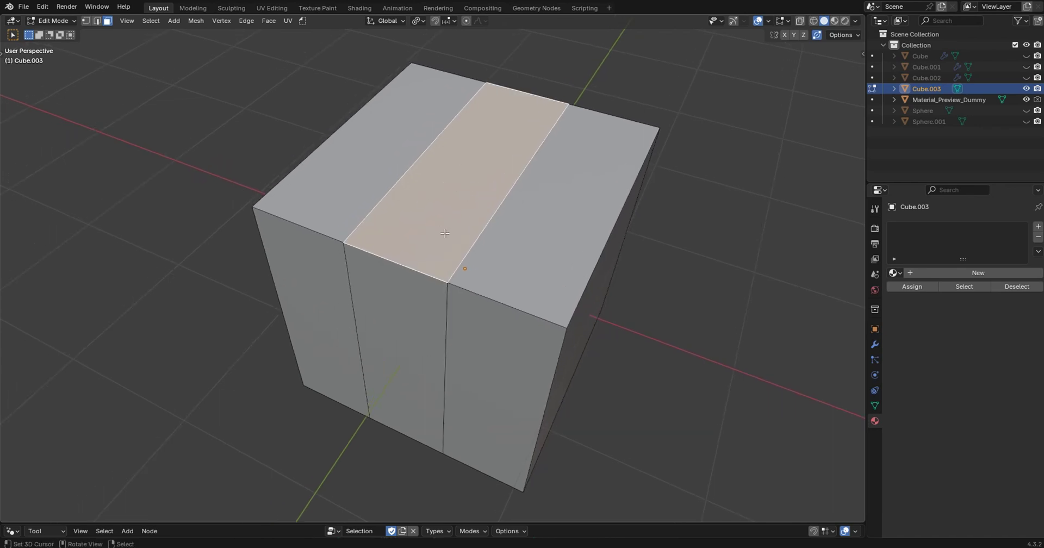
pyautogui.moveTo(445, 233); pyautogui.dragTo(468, 216, button='middle')
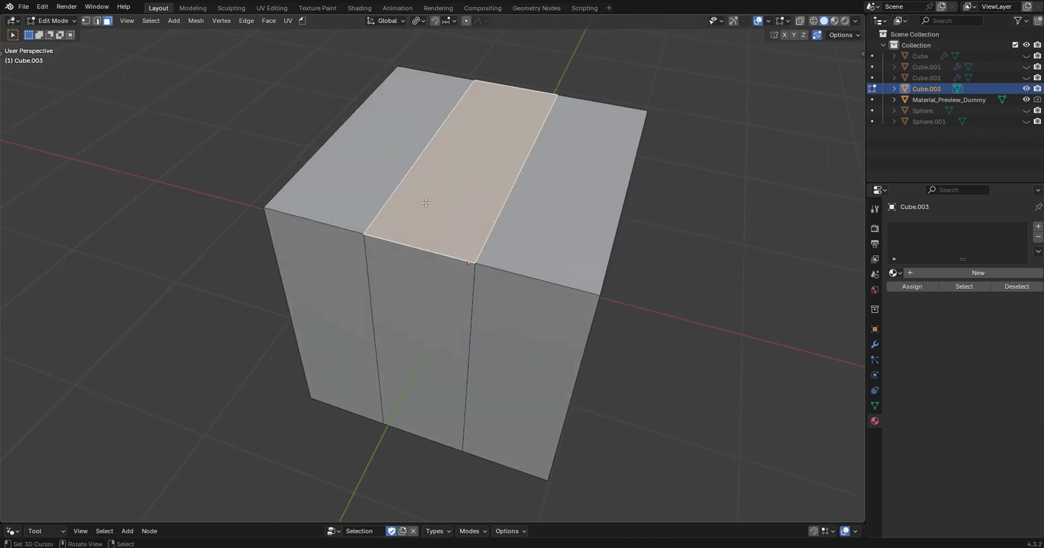
pyautogui.press('e')
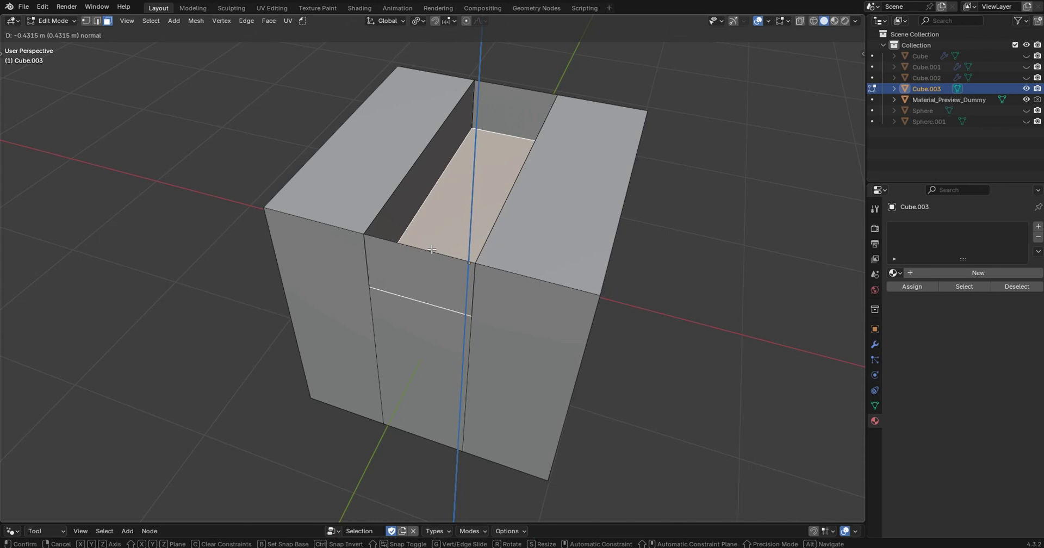
pyautogui.click(432, 249)
pyautogui.moveTo(524, 205); pyautogui.dragTo(511, 205, button='middle')
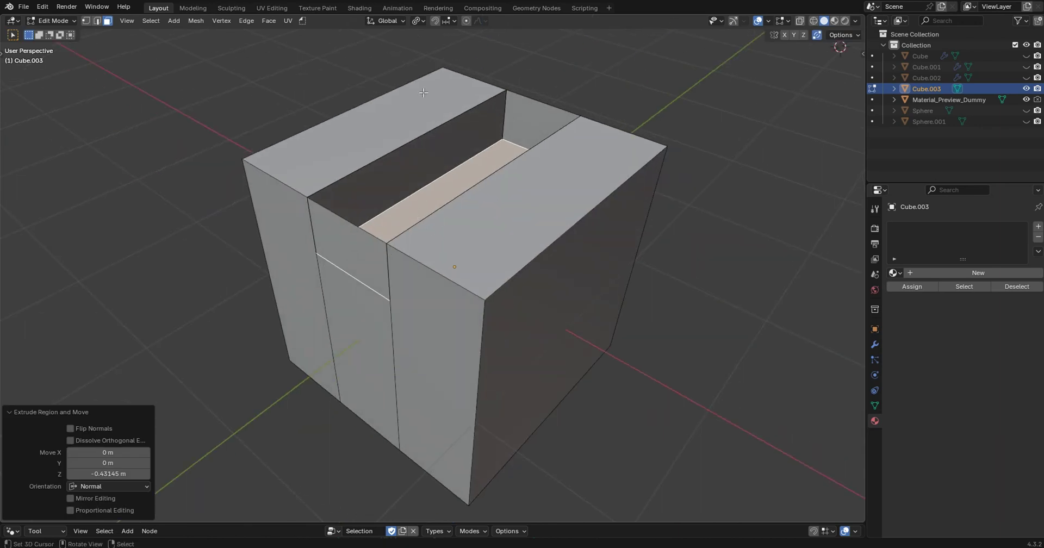
pyautogui.hotkey('ctrl', 'z')
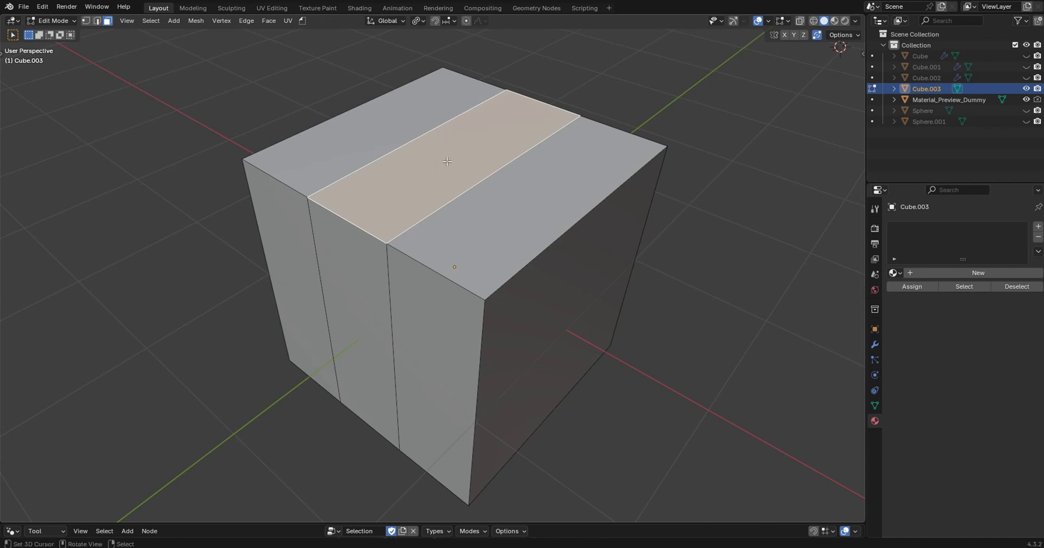
# - Sink the strip about -0.65 m with Extrude Manifold for a clean U-shaped channel
pyautogui.hotkey('alt', 'e')
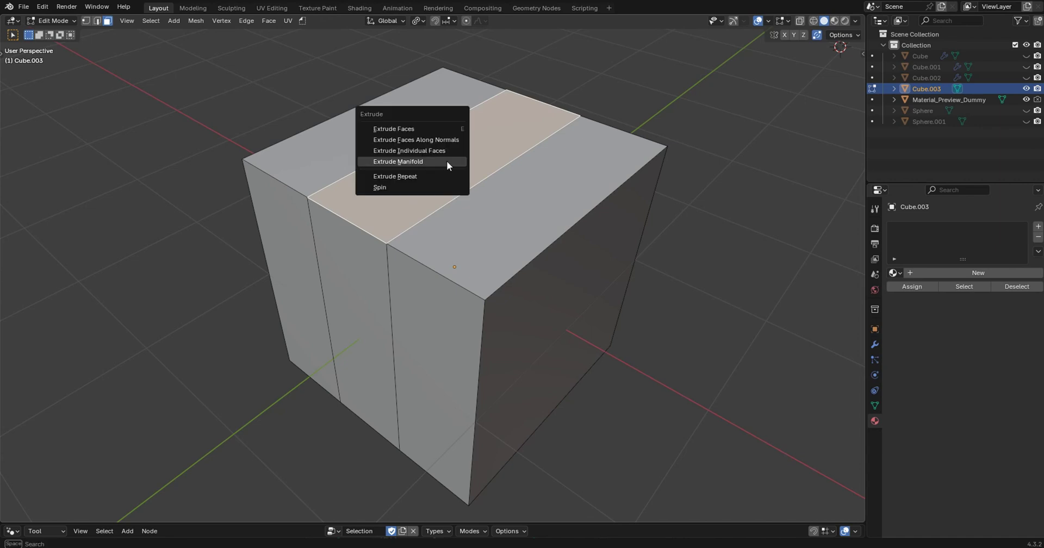
pyautogui.click(407, 161)
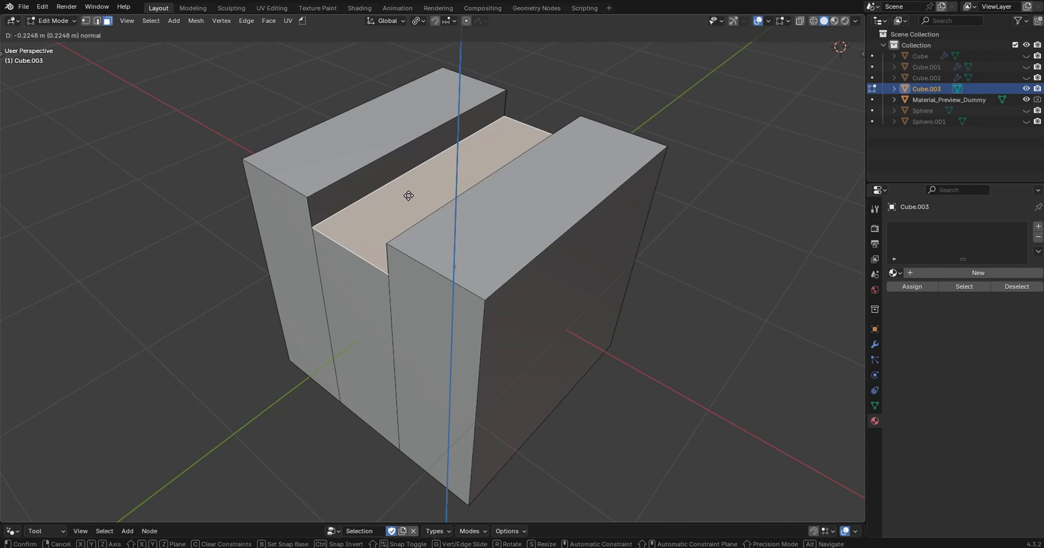
pyautogui.click(400, 239)
pyautogui.moveTo(401, 239); pyautogui.dragTo(486, 232, button='middle')
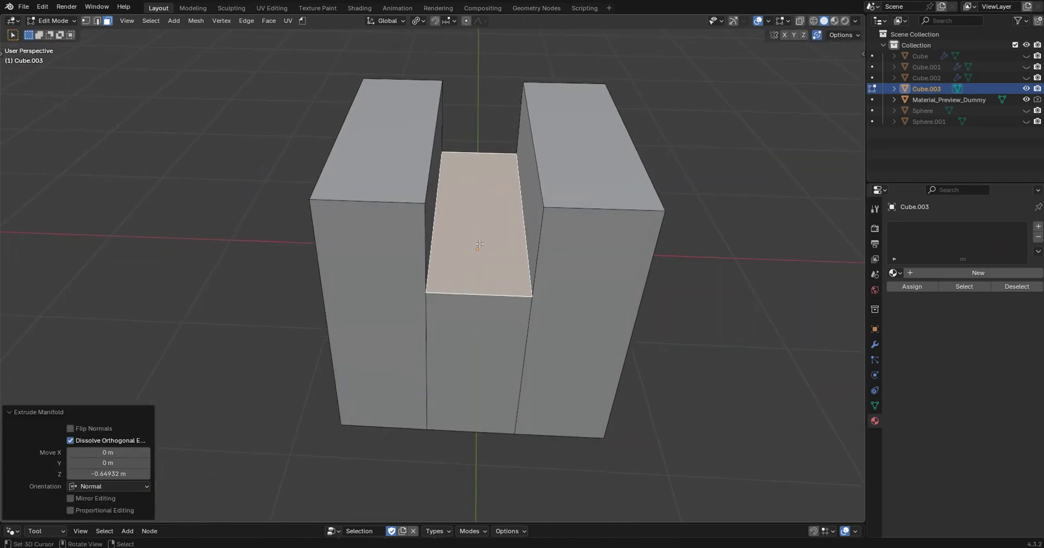
pyautogui.moveTo(573, 189); pyautogui.dragTo(564, 223, button='middle')
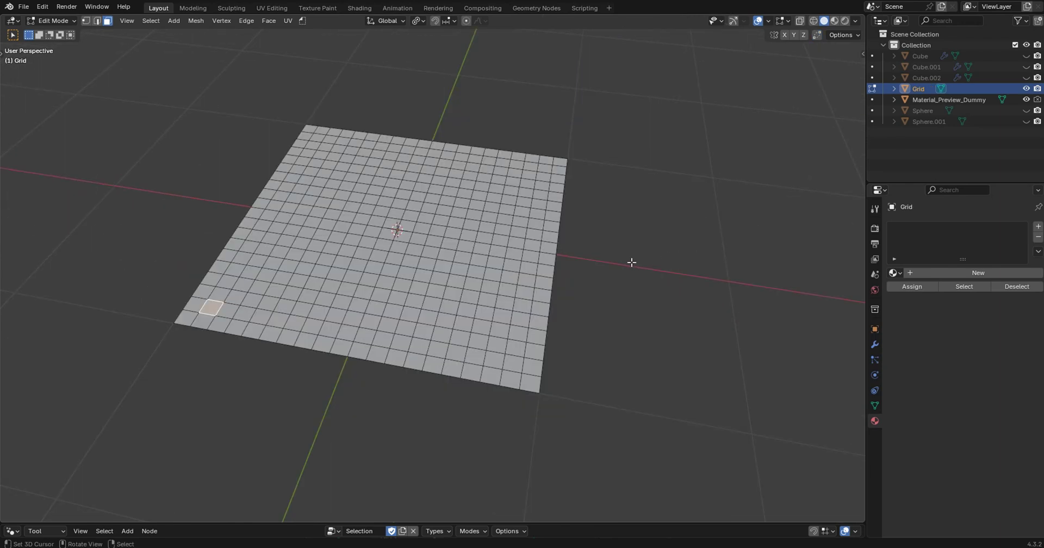
# - In top view, box-select all the grid's inner faces, leaving the one-face border
pyautogui.keyDown('shift'); pyautogui.moveTo(604, 270); pyautogui.dragTo(641, 277, button='middle'); pyautogui.keyUp('shift')
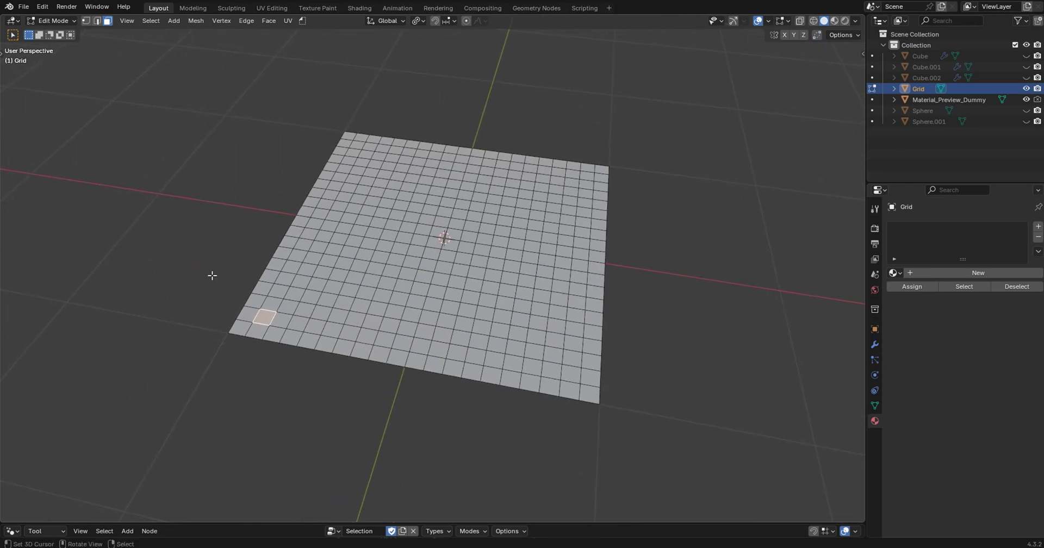
pyautogui.moveTo(406, 227)
pyautogui.mouseDown(button='middle')
pyautogui.moveTo(408, 240)
pyautogui.moveTo(412, 216)
pyautogui.mouseUp(button='middle')
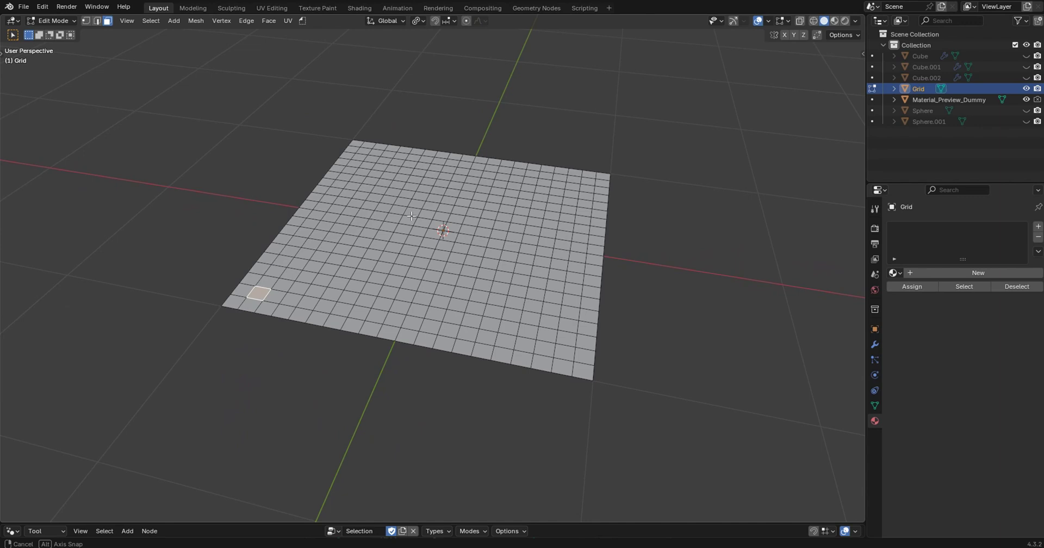
pyautogui.press('KP_7')
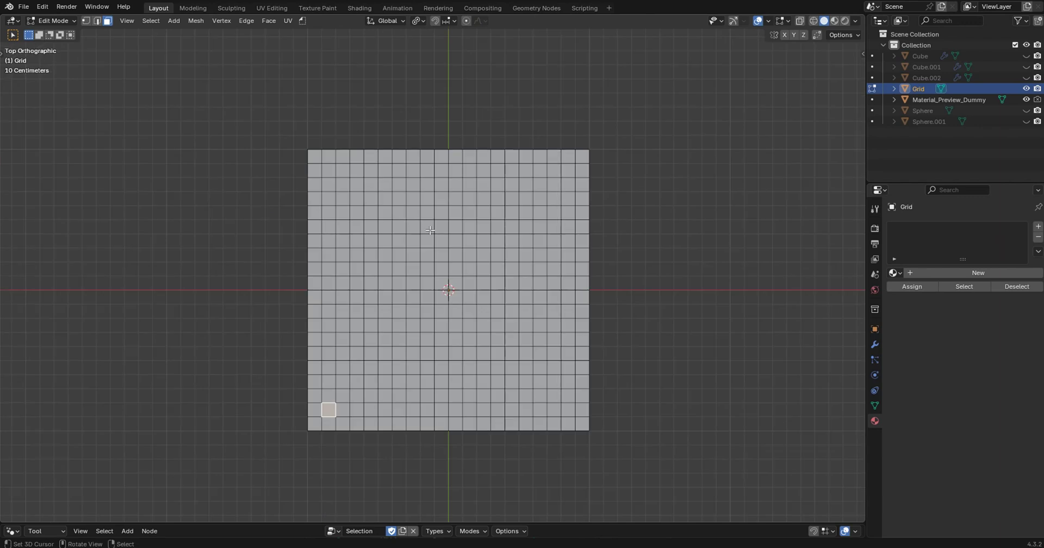
pyautogui.scroll(3, 431, 230)
pyautogui.scroll(-1, 277, 112)
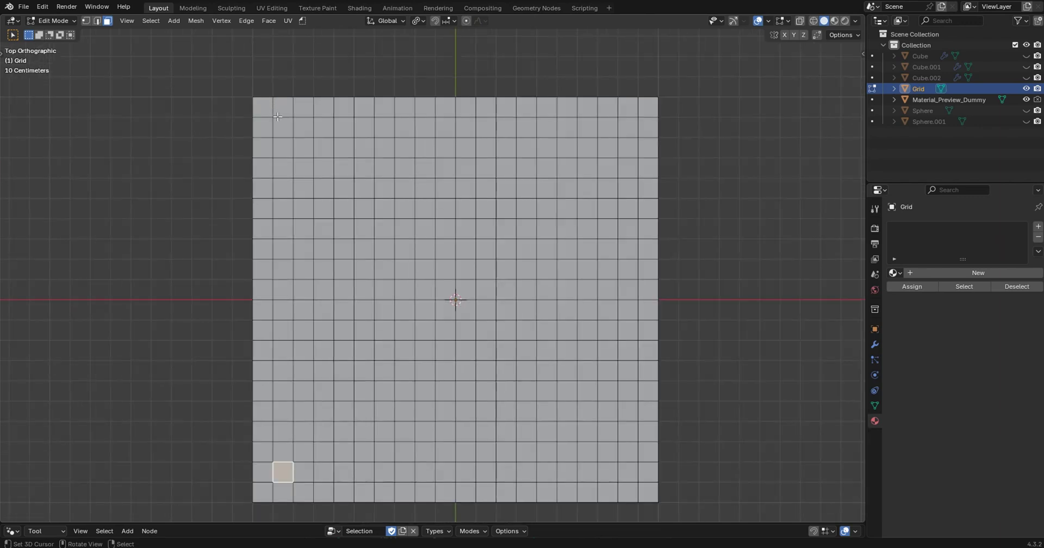
pyautogui.moveTo(282, 123); pyautogui.dragTo(636, 477)
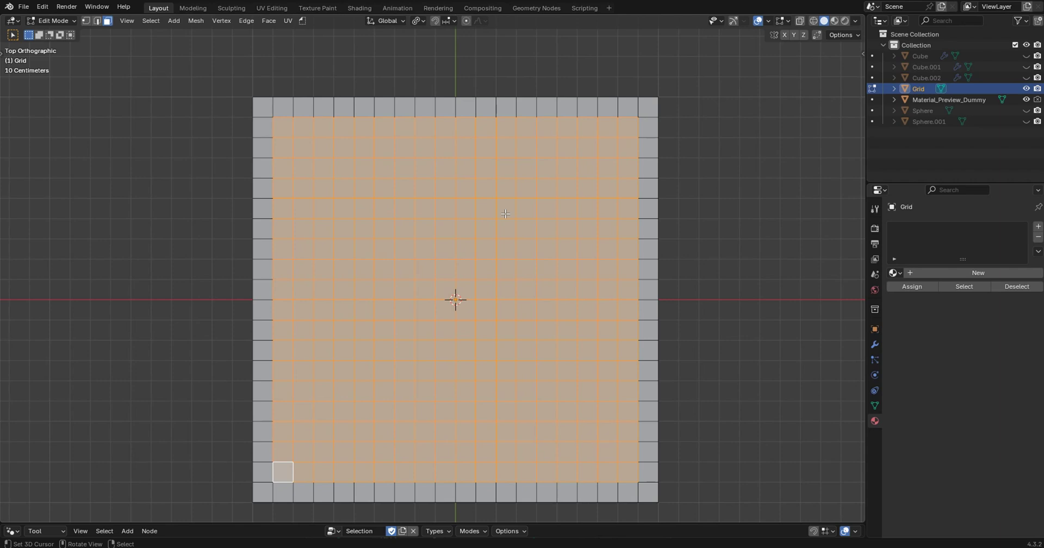
# - Test extruding the inner faces downward, then undo the sunken area
pyautogui.moveTo(505, 214); pyautogui.dragTo(498, 232, button='middle')
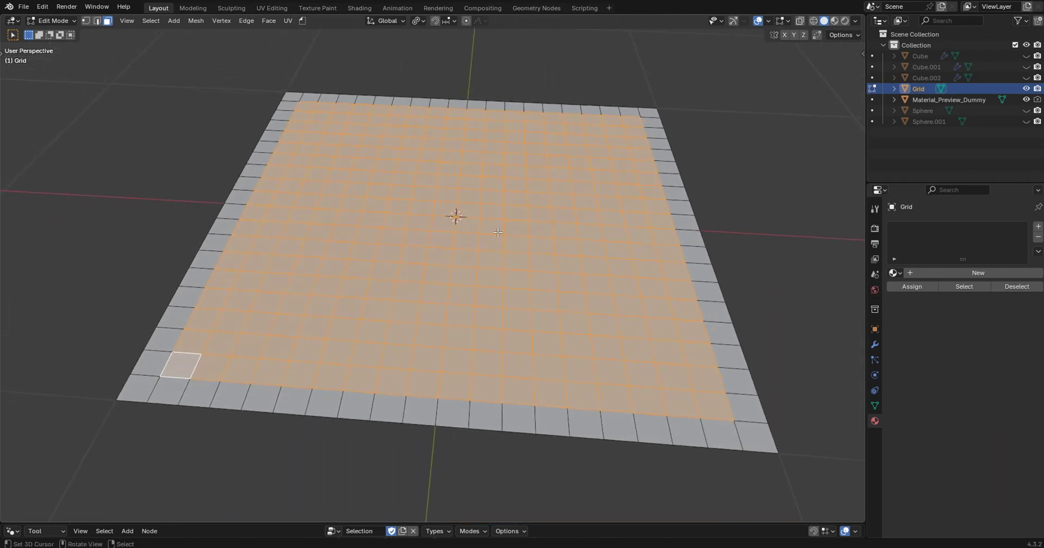
pyautogui.press('e')
pyautogui.click(469, 200)
pyautogui.press('Tab')
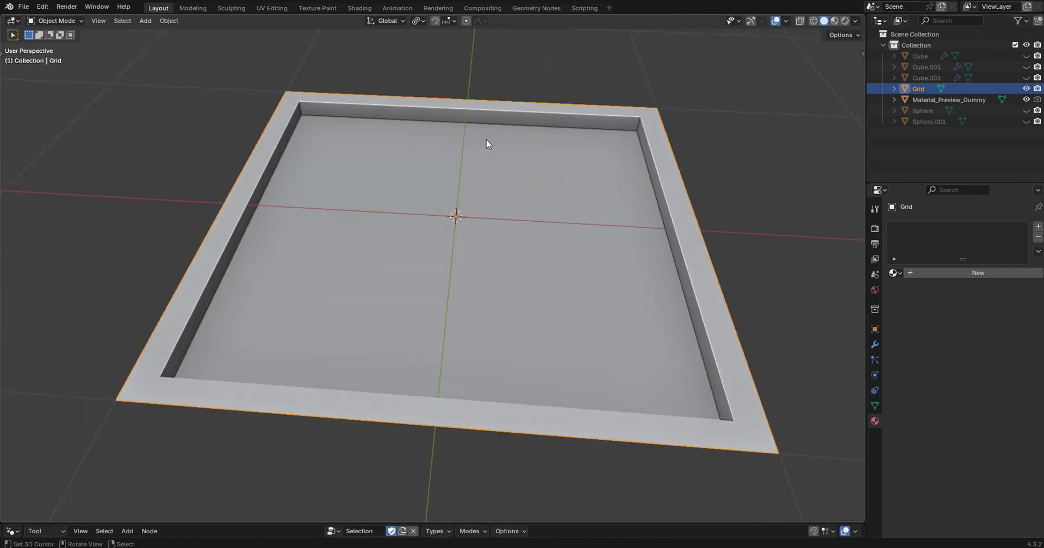
pyautogui.hotkey('ctrl', 'z')
pyautogui.hotkey('ctrl', 'z')
pyautogui.scroll(-1, 387, 261)
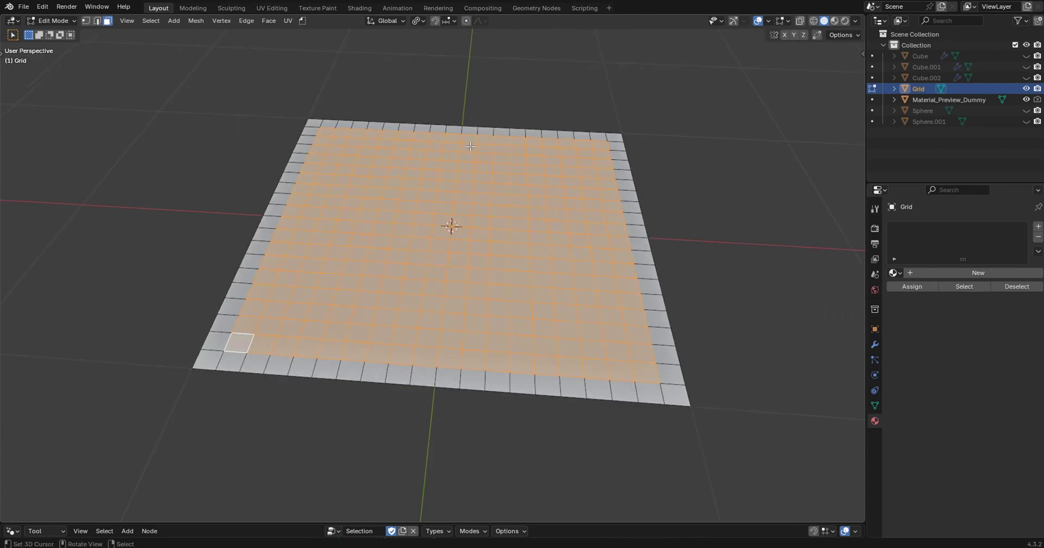
pyautogui.scroll(1, 387, 263)
pyautogui.moveTo(384, 252); pyautogui.dragTo(310, 250, button='middle')
pyautogui.scroll(-2, 387, 263)
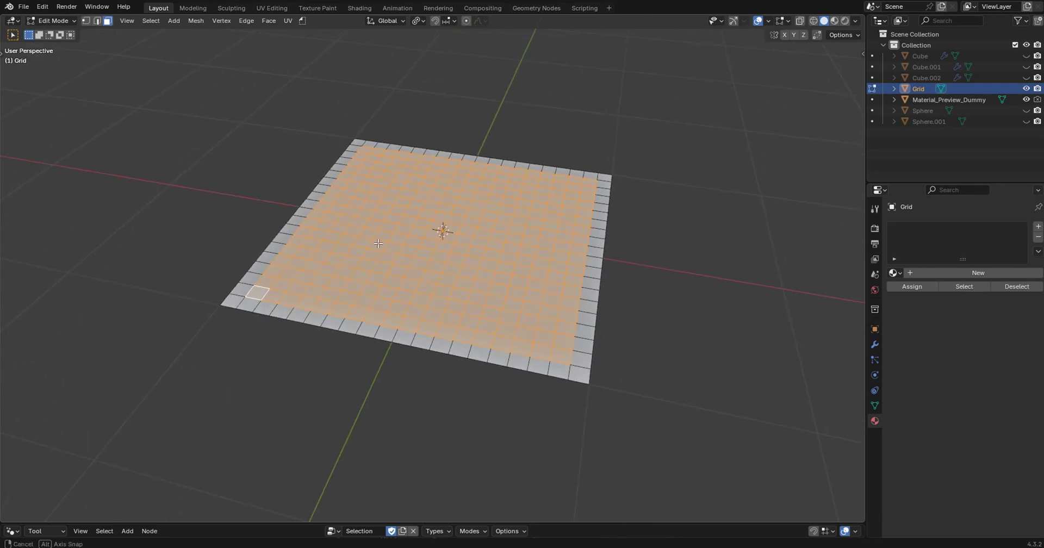
# - Shortest-path select between two faces, compare Face Stepping, and finish with Fill Region on
pyautogui.click(255, 294)
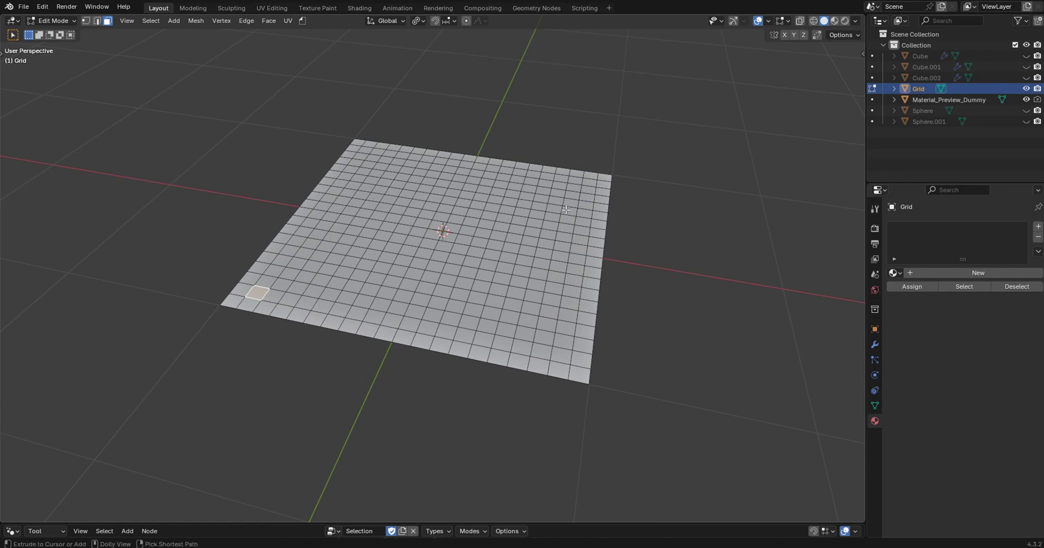
pyautogui.keyDown('ctrl'); pyautogui.keyDown('shift'); pyautogui.click(591, 182); pyautogui.keyUp('shift'); pyautogui.keyUp('ctrl')
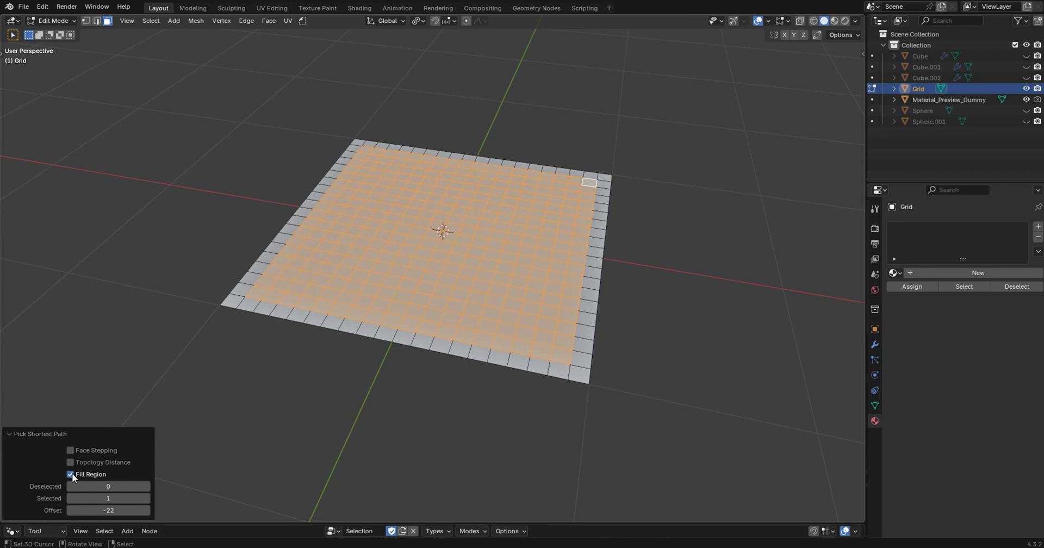
pyautogui.click(71, 474)
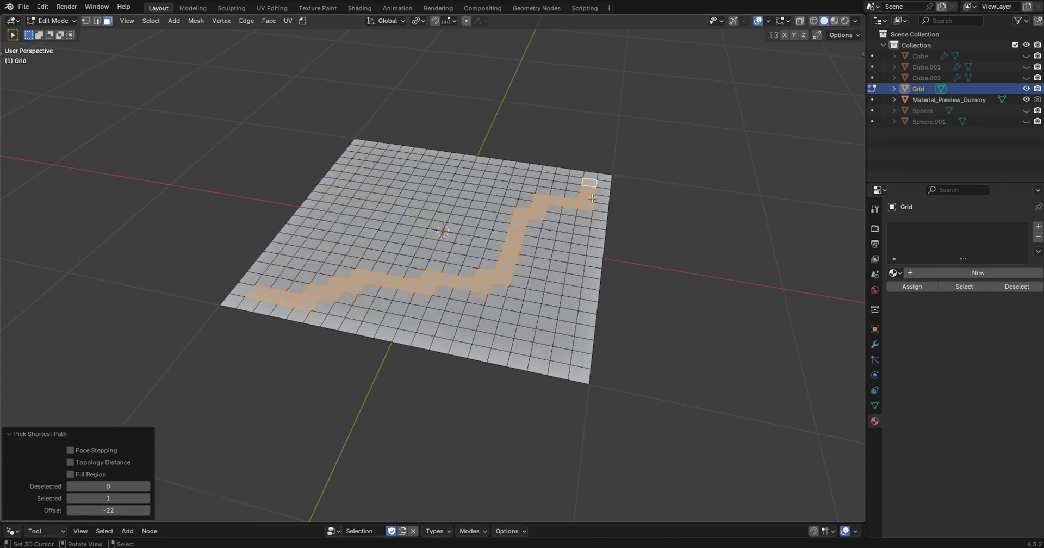
pyautogui.click(71, 451)
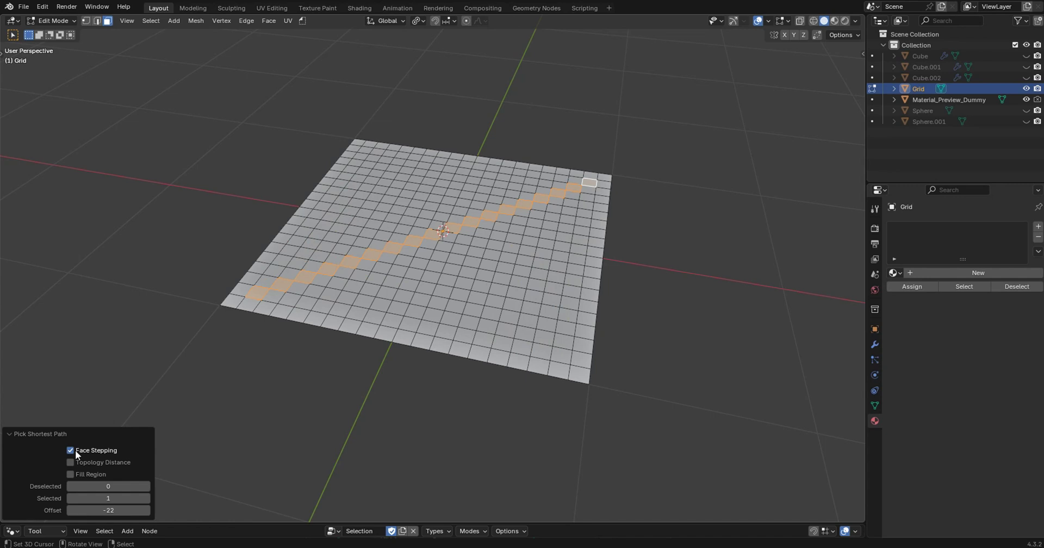
pyautogui.click(75, 451)
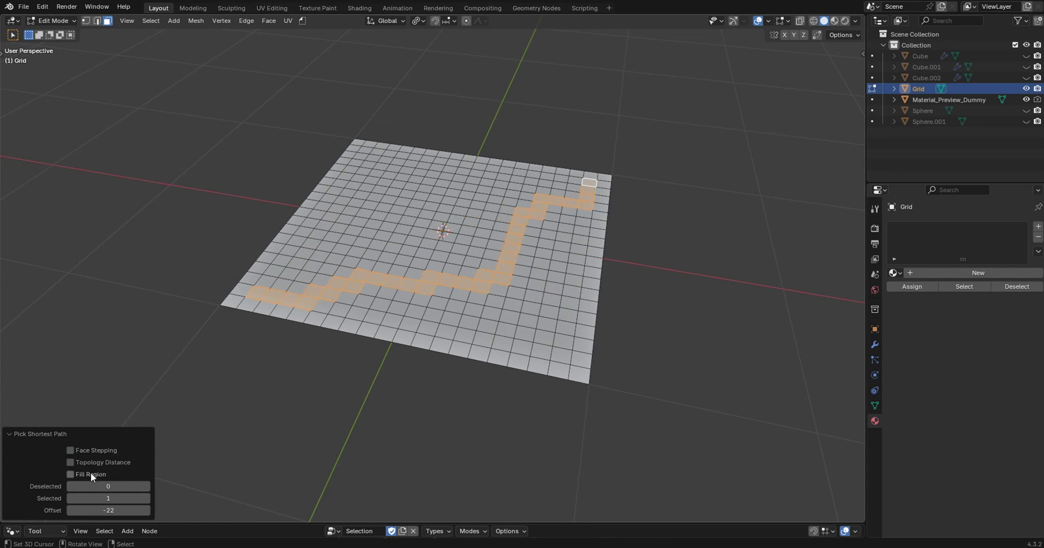
pyautogui.click(71, 474)
pyautogui.scroll(3, 529, 213)
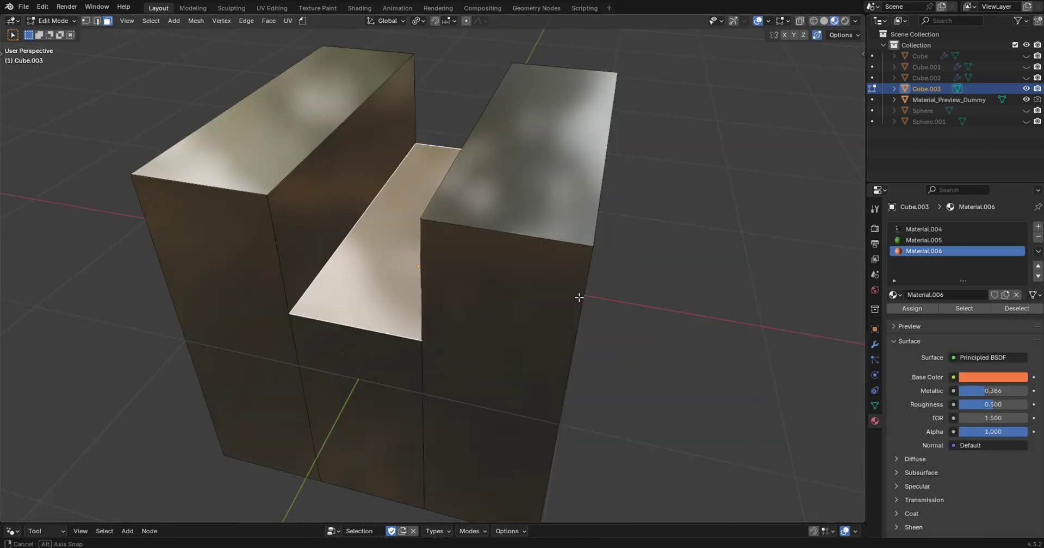
# - Assign Material.006 to the block's top faces
pyautogui.moveTo(581, 296); pyautogui.dragTo(565, 277, button='middle')
pyautogui.click(358, 252)
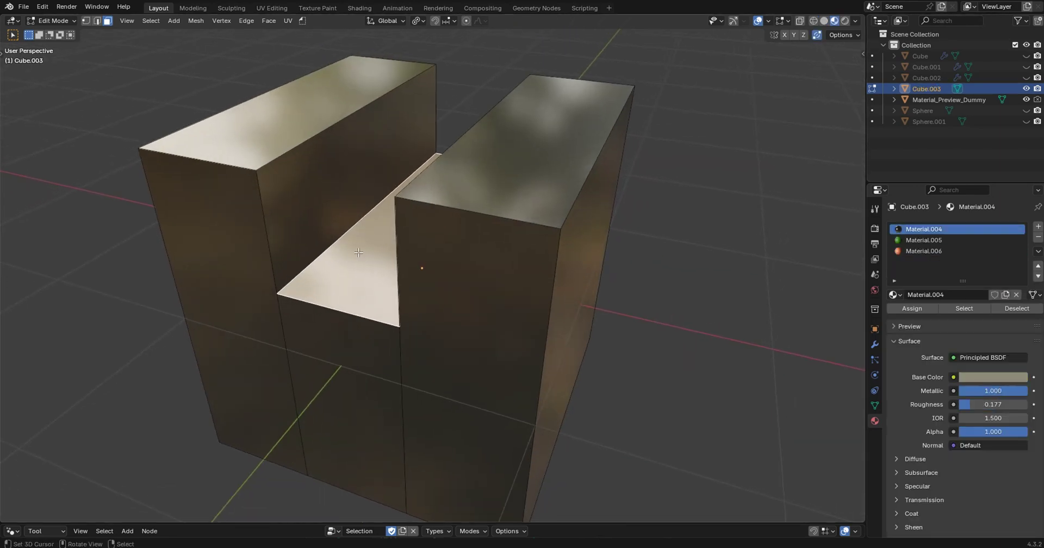
pyautogui.click(494, 158)
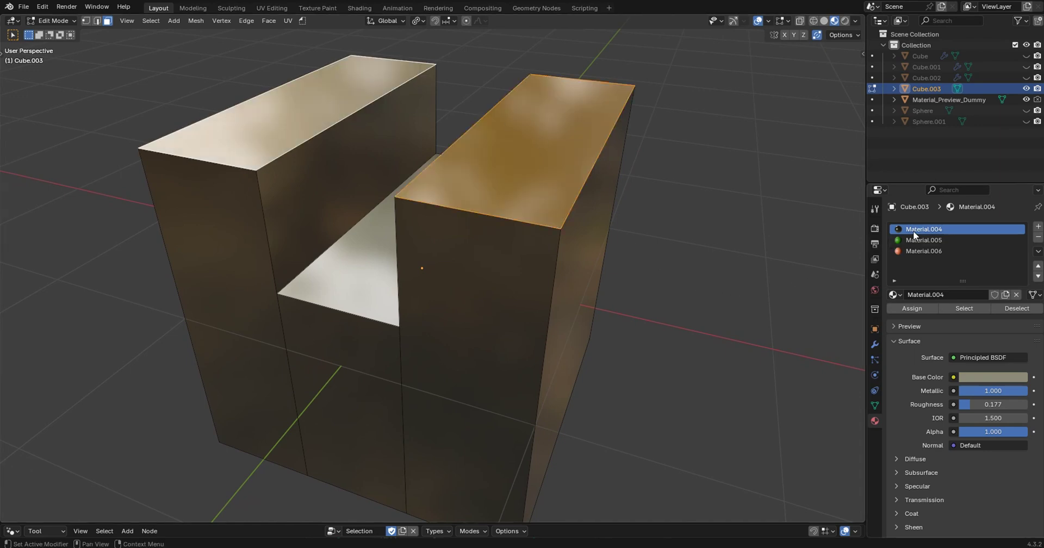
pyautogui.click(922, 252)
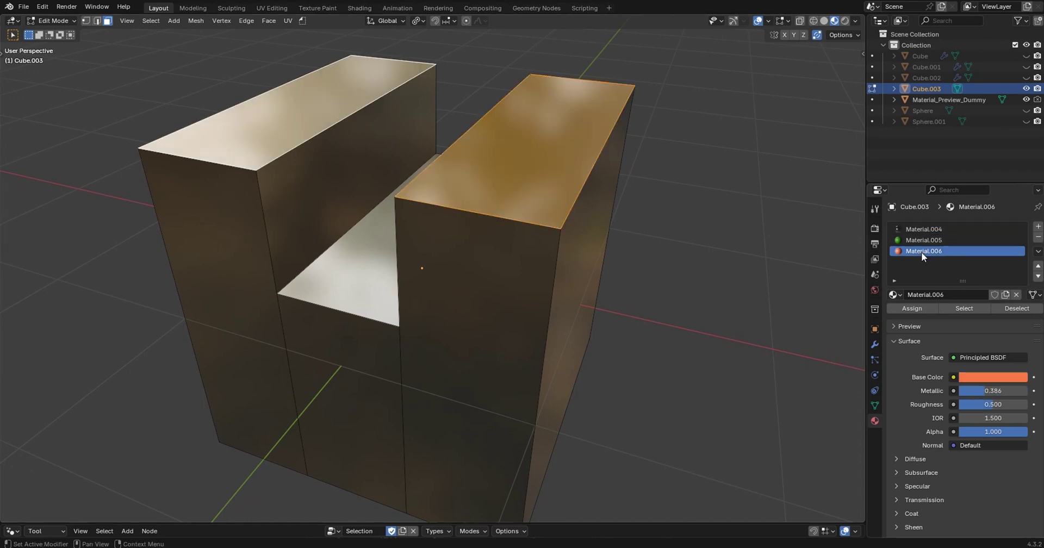
pyautogui.click(919, 307)
# - Assign green Material.005 to the groove floor and add extra material slots
pyautogui.click(814, 272)
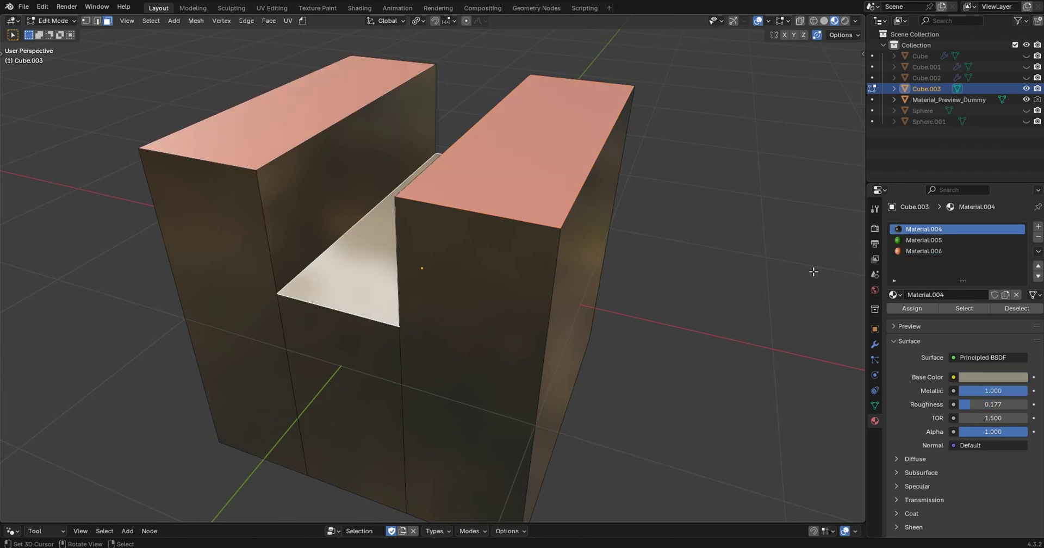
pyautogui.click(920, 240)
pyautogui.click(911, 308)
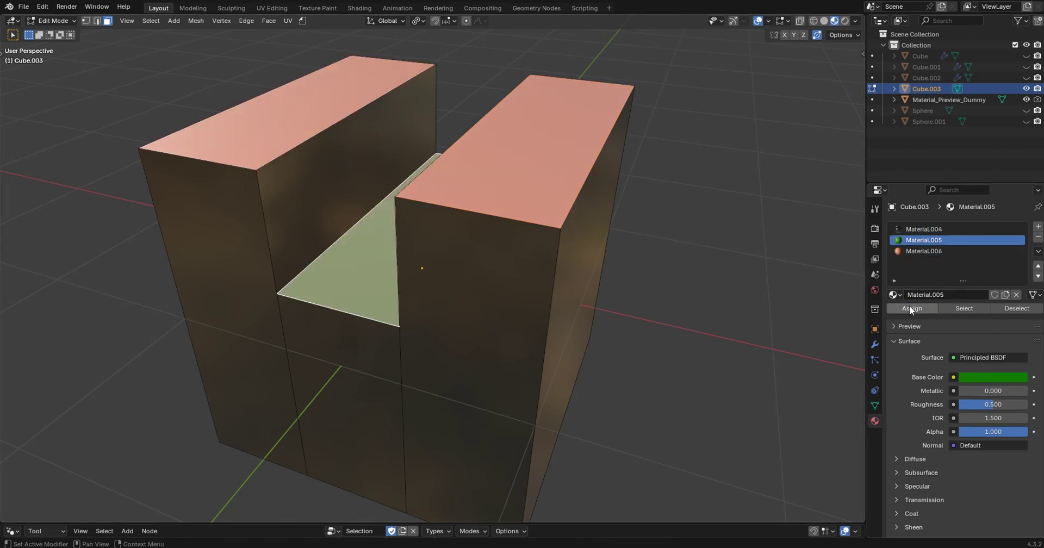
pyautogui.click(1039, 227)
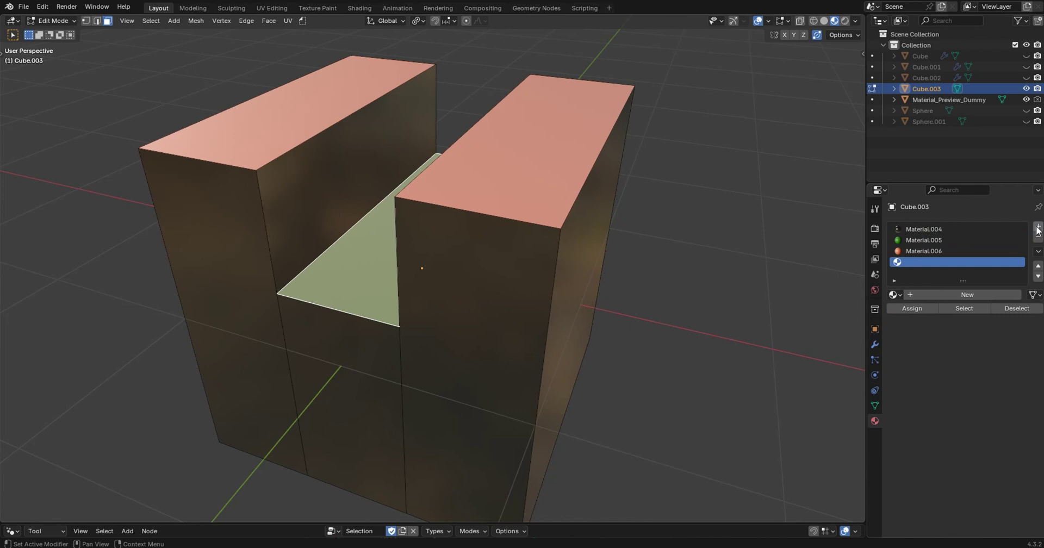
pyautogui.click(1038, 226)
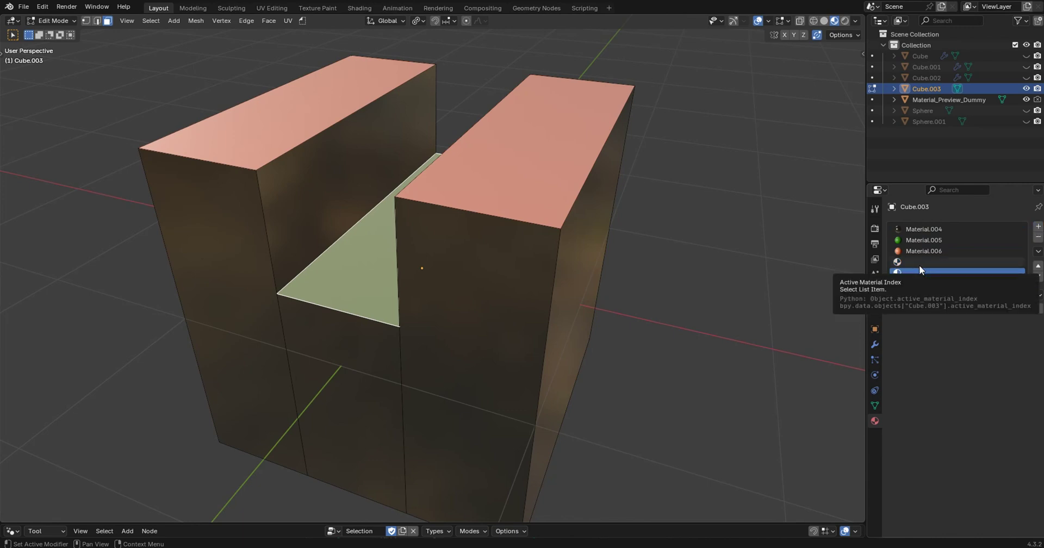
pyautogui.click(1038, 237)
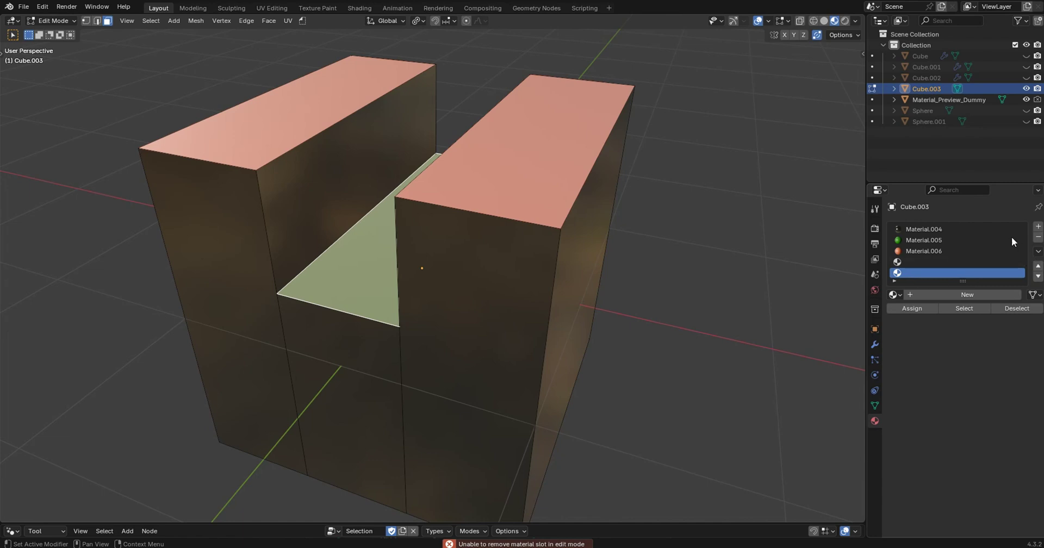
# - Invert the top and floor selection, assign Material.004 to all other faces, and exit Edit Mode
pyautogui.click(316, 256)
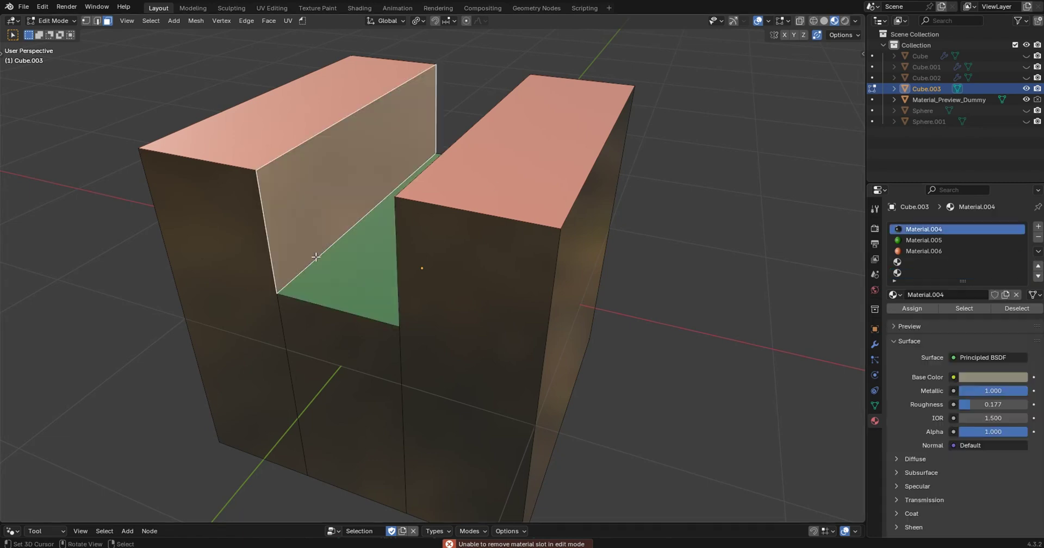
pyautogui.rightClick(277, 125)
pyautogui.keyDown('shift'); pyautogui.rightClick(489, 171); pyautogui.keyUp('shift')
pyautogui.keyDown('shift'); pyautogui.rightClick(383, 245); pyautogui.keyUp('shift')
pyautogui.press('q')
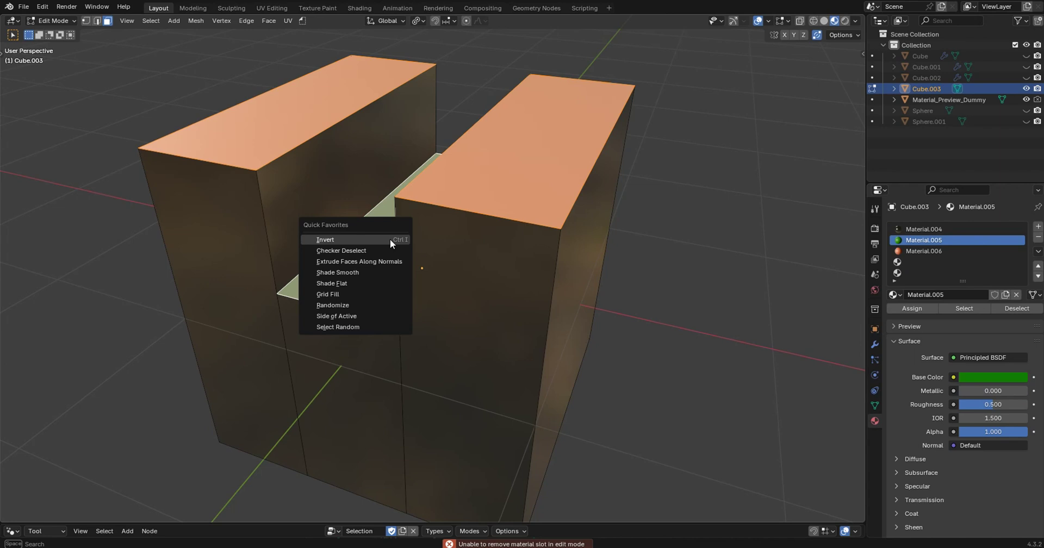
pyautogui.click(350, 240)
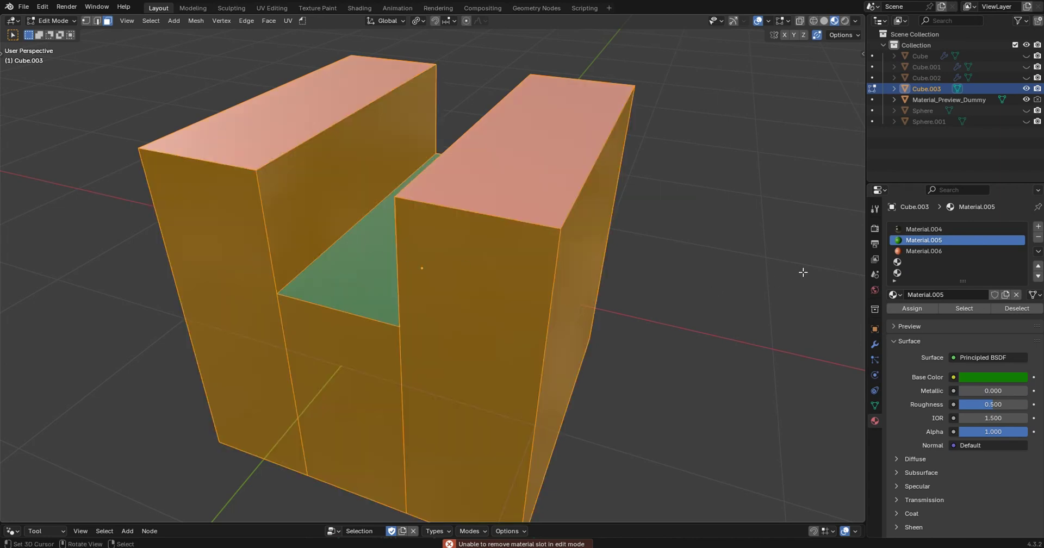
pyautogui.click(918, 232)
pyautogui.click(911, 308)
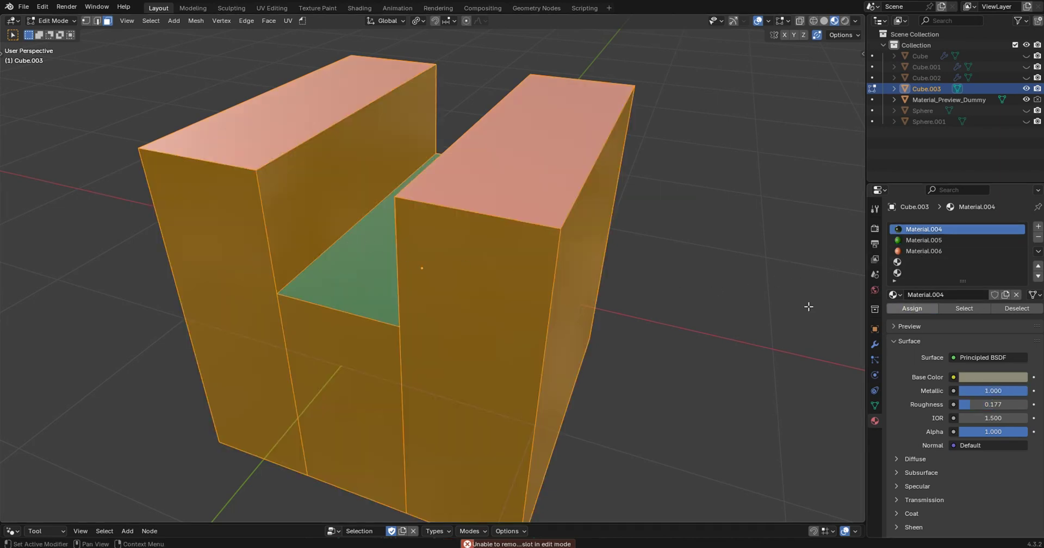
pyautogui.press('Tab')
pyautogui.moveTo(632, 297)
pyautogui.mouseDown(button='middle')
pyautogui.moveTo(668, 286)
pyautogui.moveTo(752, 300)
pyautogui.moveTo(667, 307)
pyautogui.moveTo(600, 295)
pyautogui.mouseUp(button='middle')
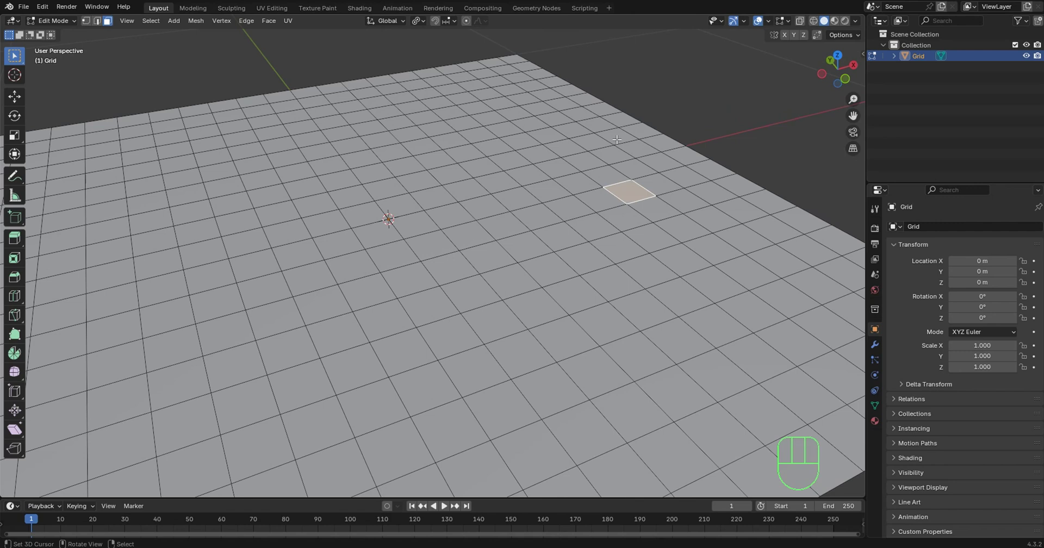
# - Select all grid faces, inset them individually and extrude them upward into blocks
pyautogui.scroll(-3, 617, 139)
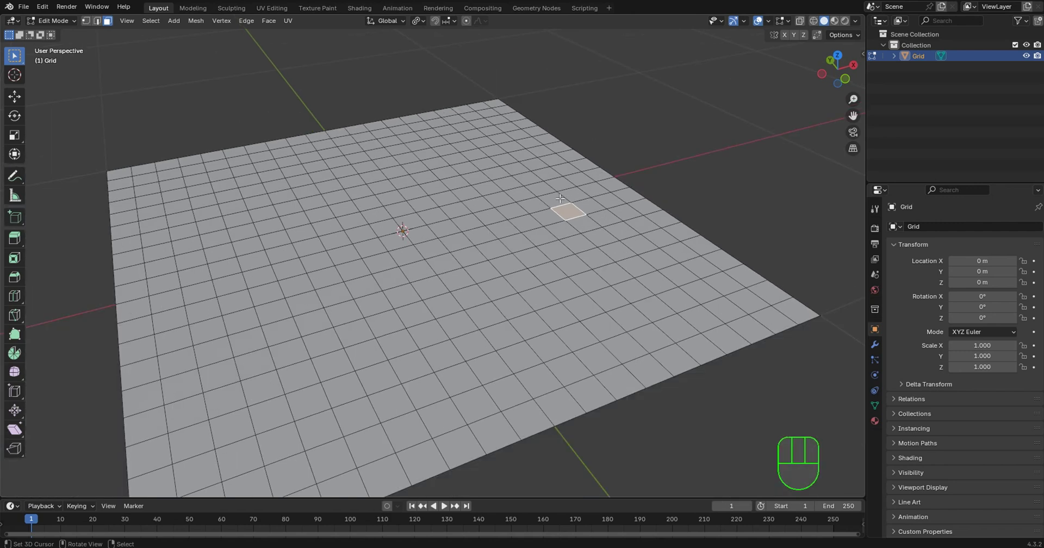
pyautogui.press('a')
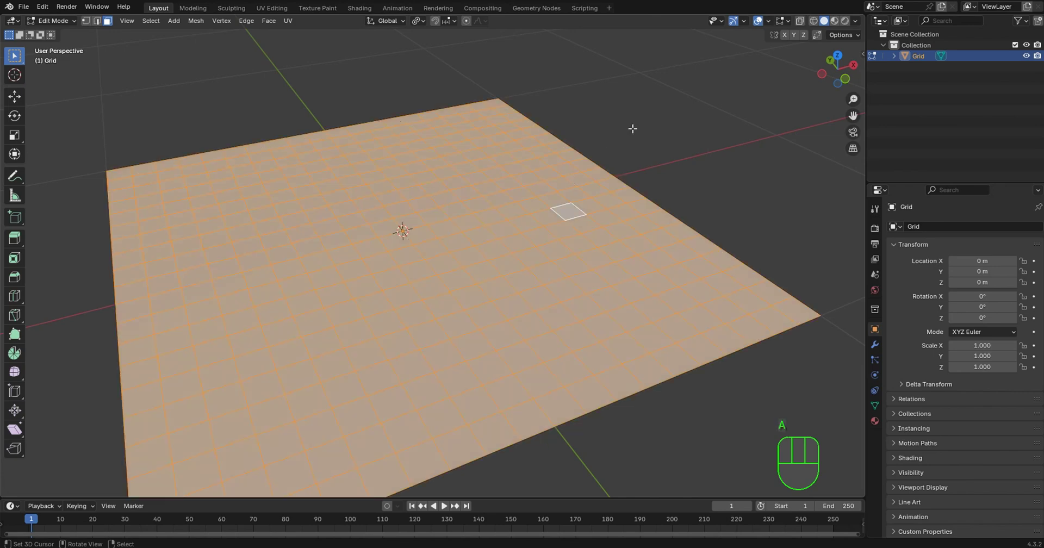
pyautogui.press('i')
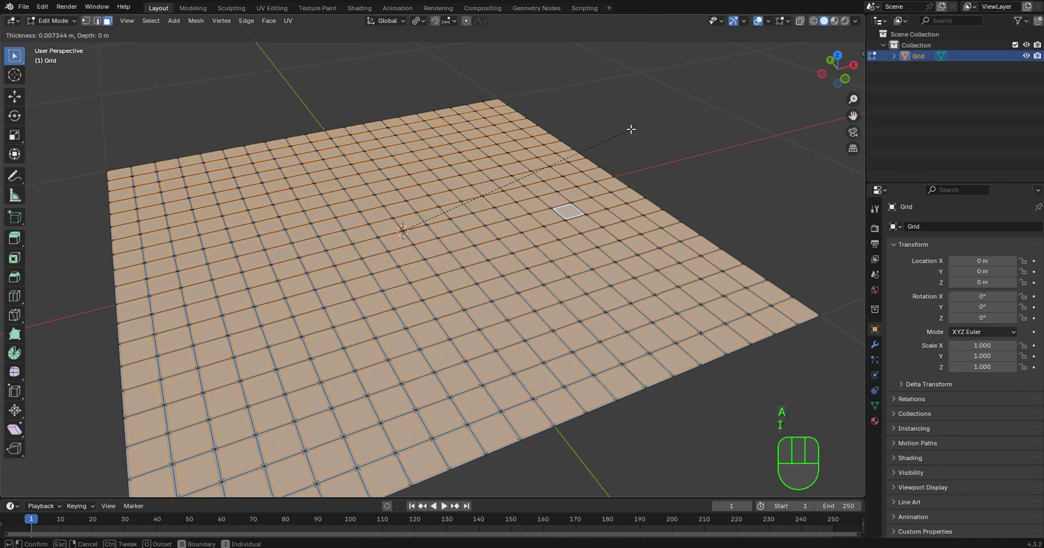
pyautogui.click(629, 130)
pyautogui.press('e')
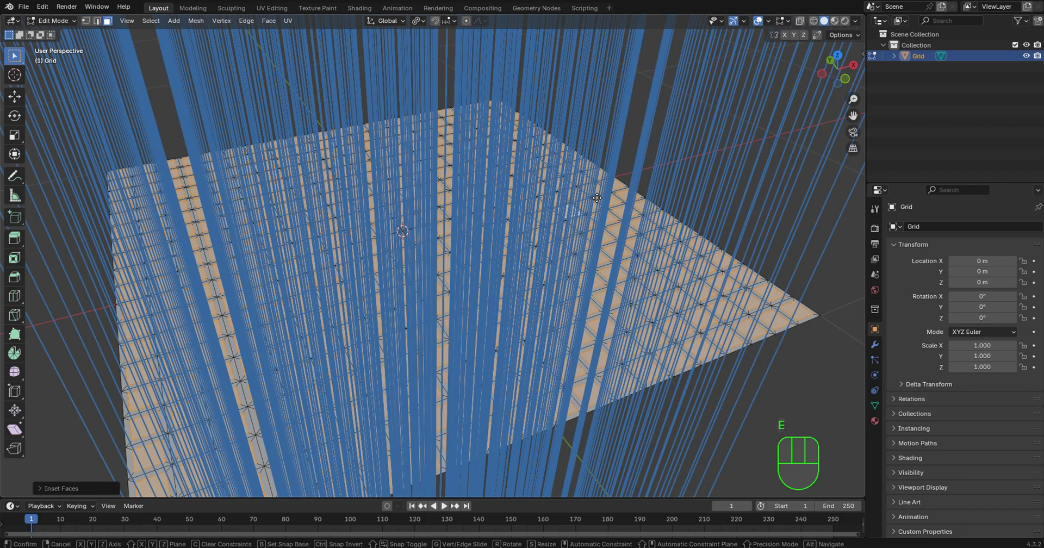
pyautogui.click(597, 195)
# - Orbit around the new blocks and clear the face selection
pyautogui.moveTo(601, 212); pyautogui.dragTo(574, 211, button='middle')
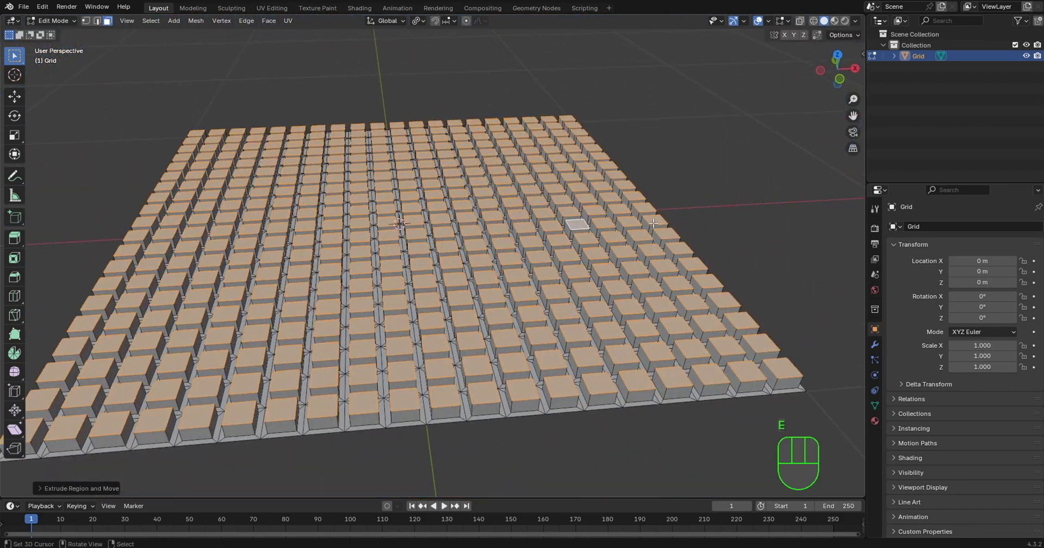
pyautogui.scroll(4, 593, 213)
pyautogui.moveTo(645, 224); pyautogui.dragTo(621, 213, button='middle')
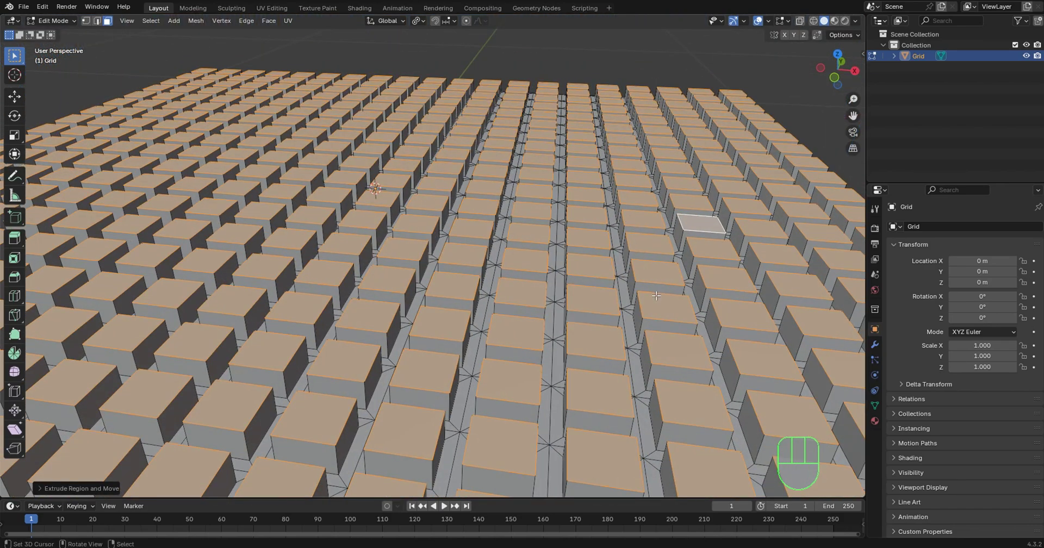
pyautogui.scroll(-1, 657, 296)
pyautogui.rightClick(400, 269)
pyautogui.scroll(-4, 657, 298)
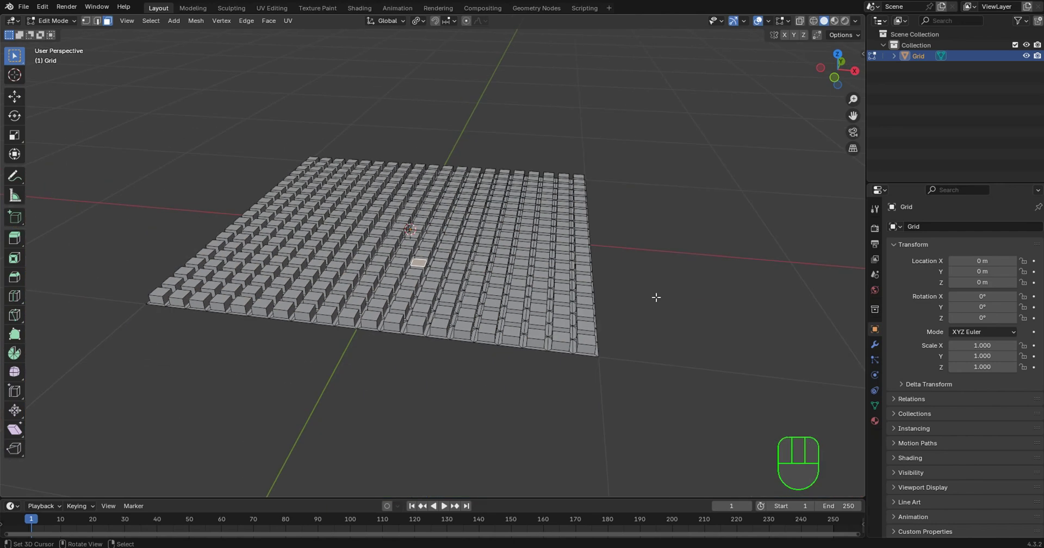
pyautogui.rightClick(657, 298)
pyautogui.moveTo(553, 346); pyautogui.dragTo(613, 315, button='middle')
# - Switch to vertex selection and select one corner vertex of a block
pyautogui.scroll(1, 611, 317)
pyautogui.press('Tab')
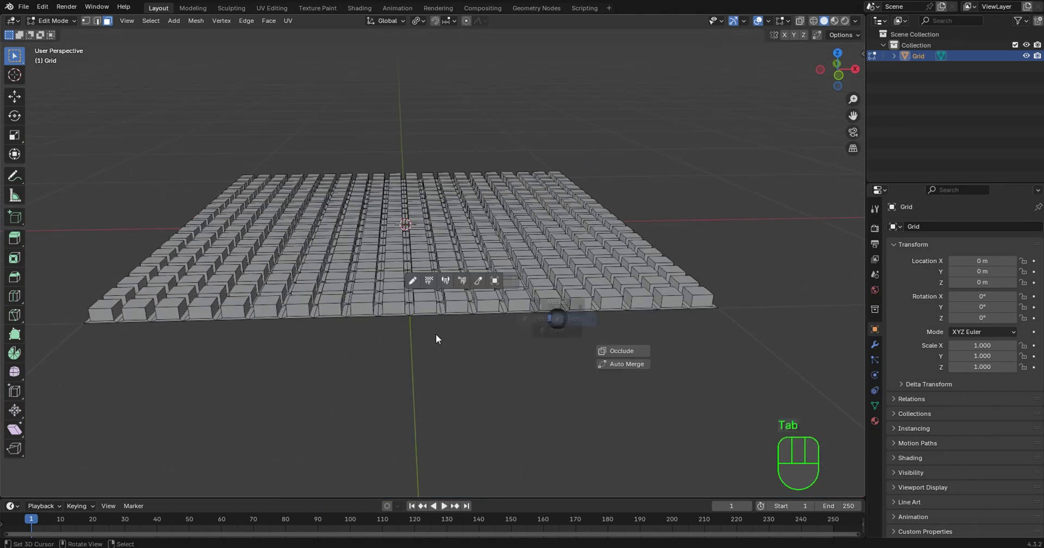
pyautogui.click(436, 338)
pyautogui.scroll(4, 516, 303)
pyautogui.click(470, 382)
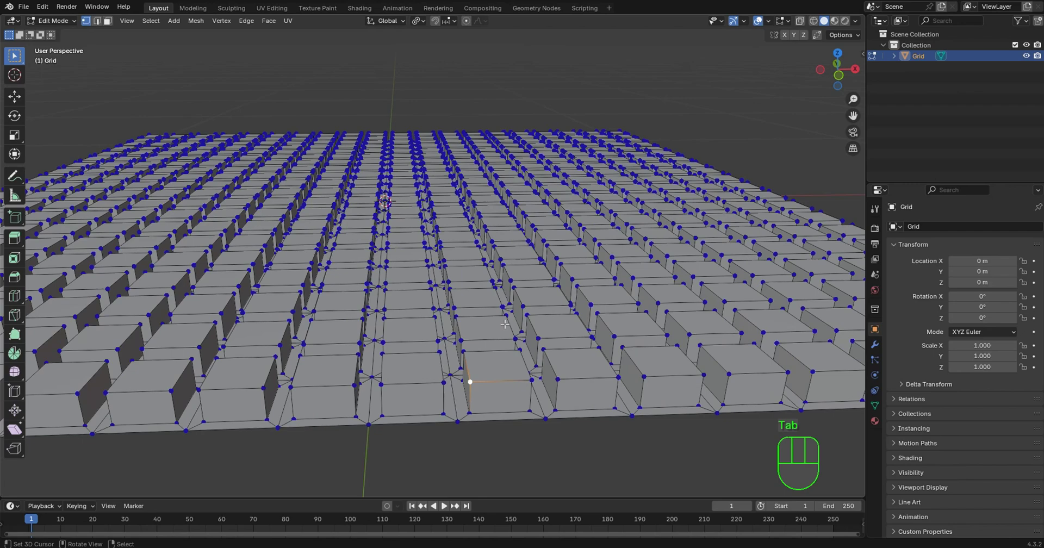
pyautogui.moveTo(505, 324); pyautogui.dragTo(513, 325, button='middle')
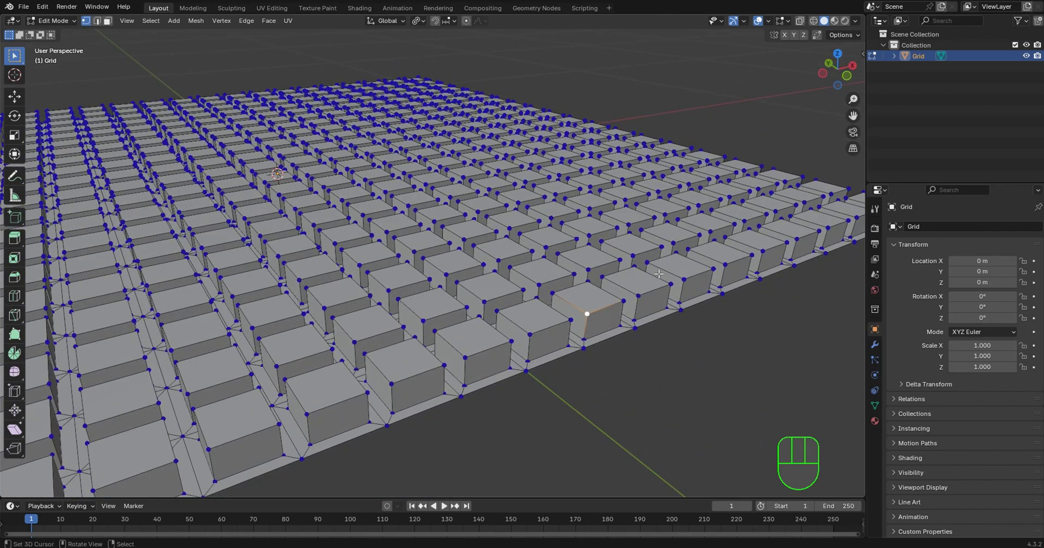
# - Run Select Side of Active and expand its settings panel
pyautogui.click(150, 21)
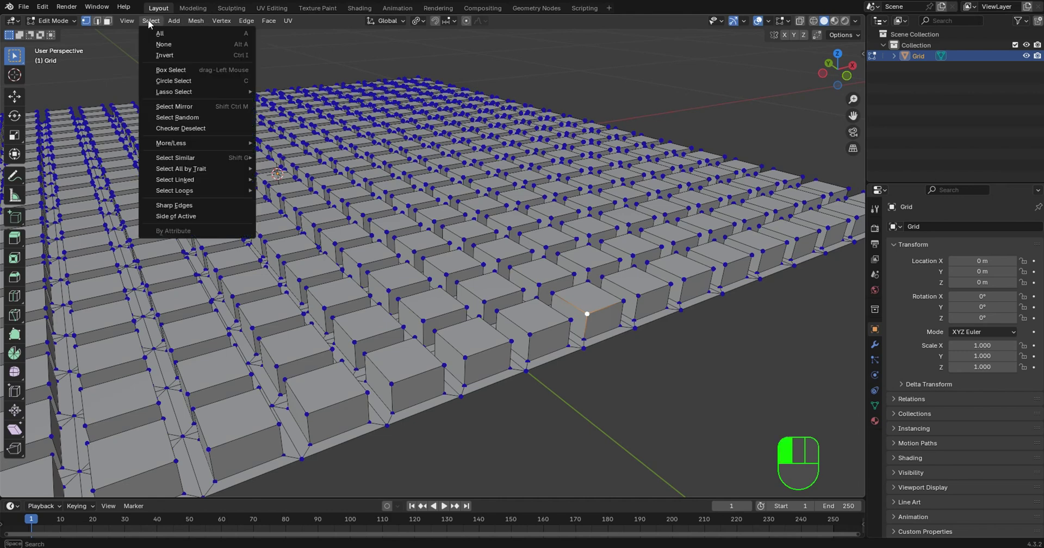
pyautogui.click(195, 215)
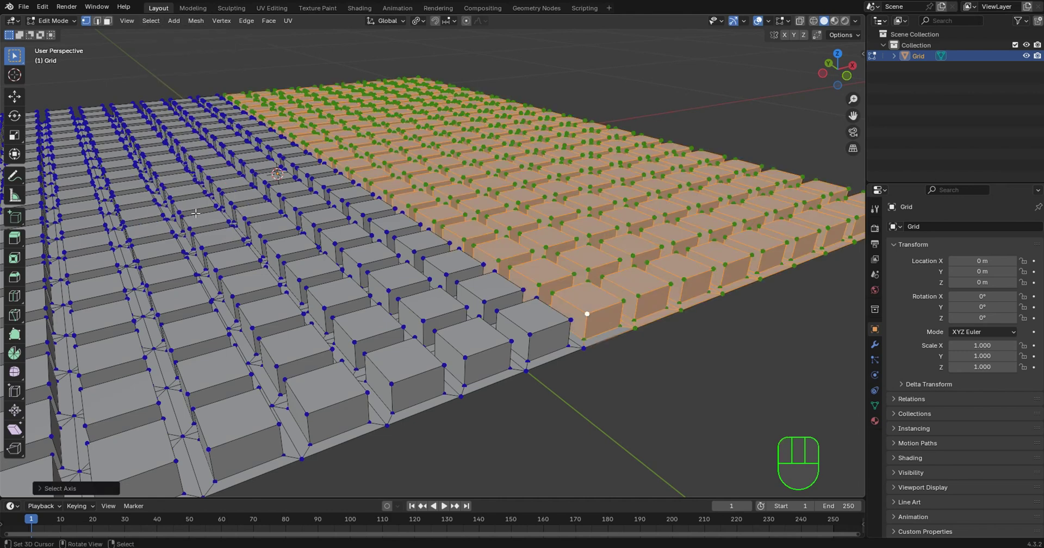
pyautogui.moveTo(629, 343); pyautogui.dragTo(616, 345, button='middle')
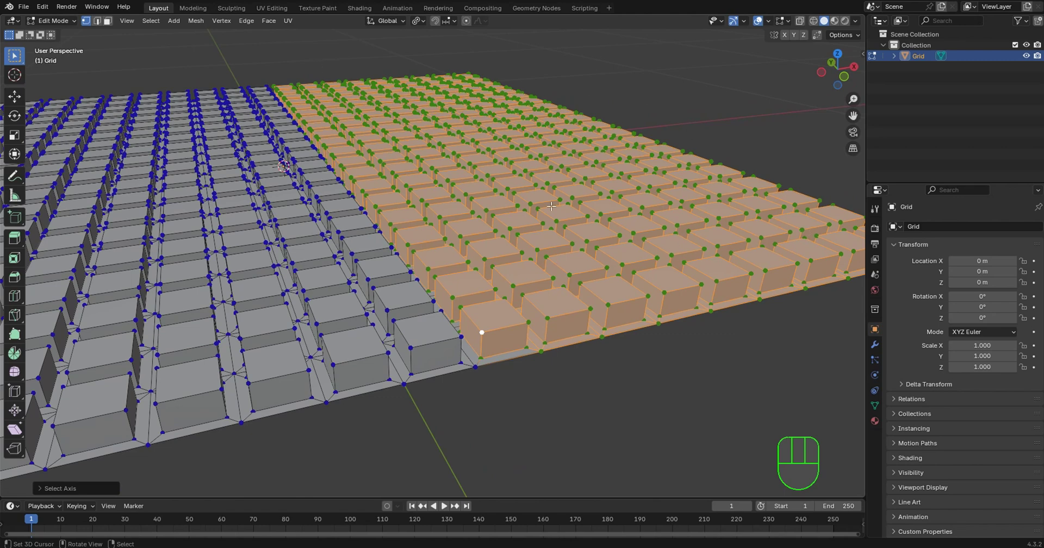
pyautogui.click(39, 488)
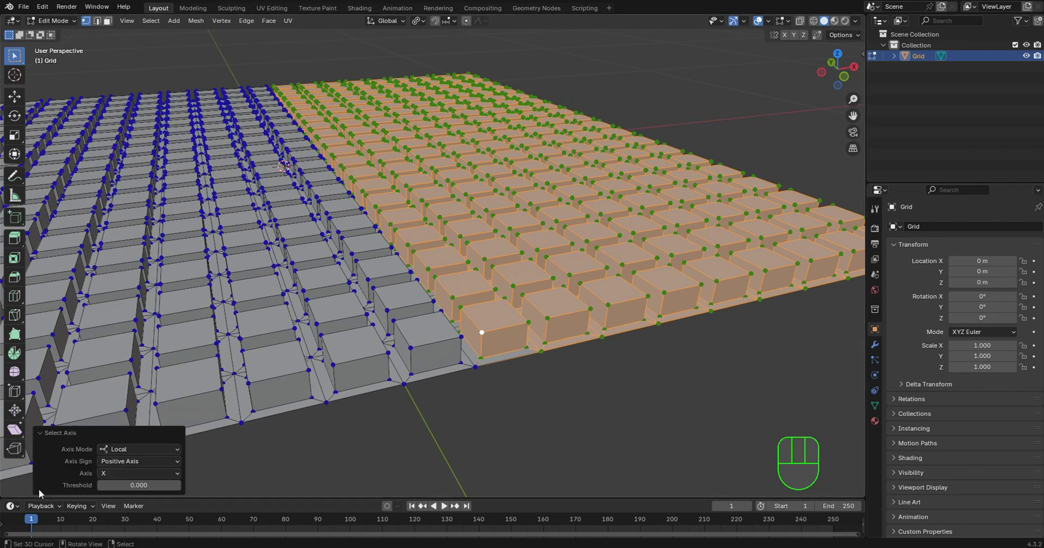
pyautogui.scroll(-3, 589, 190)
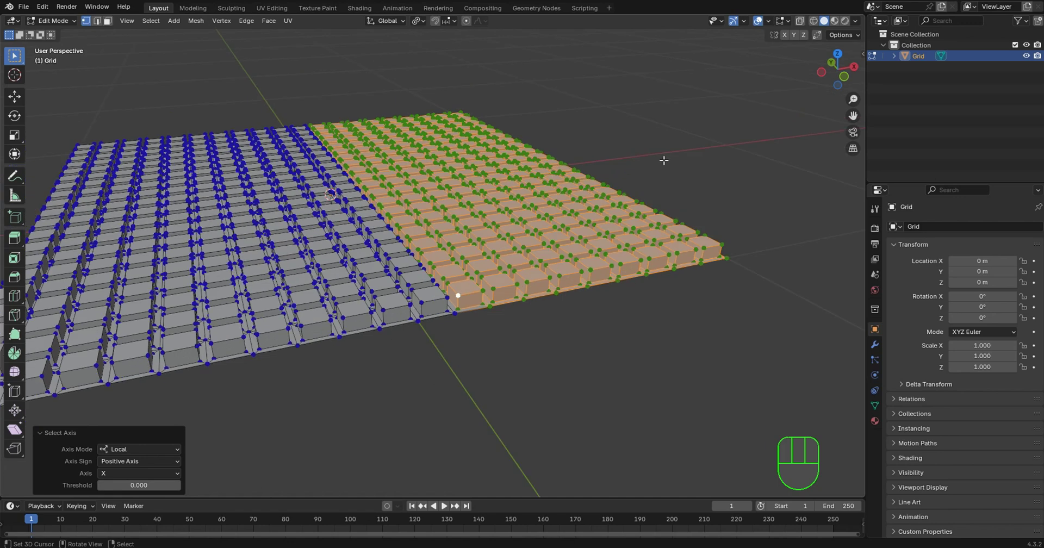
pyautogui.scroll(-2, 667, 151)
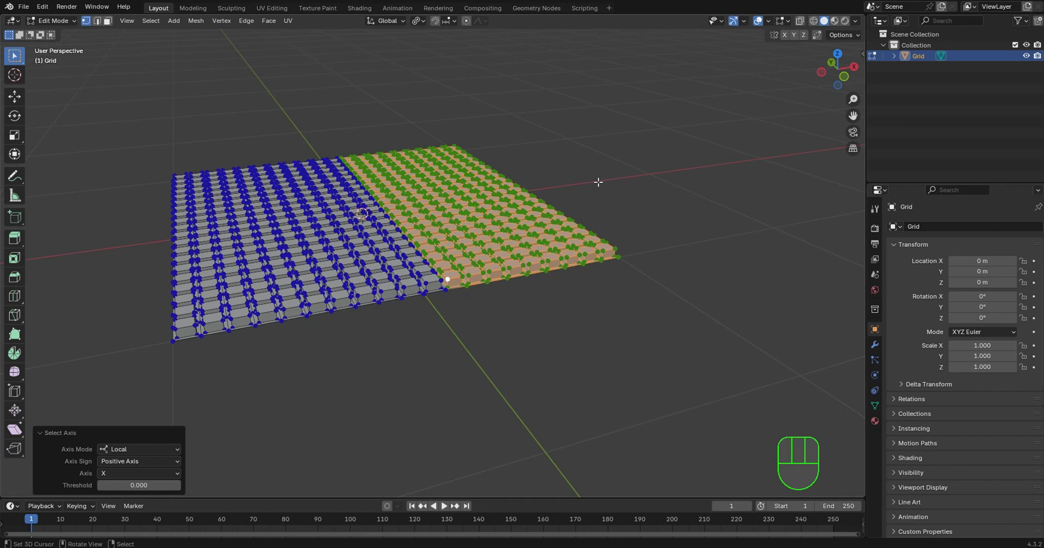
# - Set the side selection Axis to Z and inspect the result
pyautogui.click(148, 474)
pyautogui.click(120, 507)
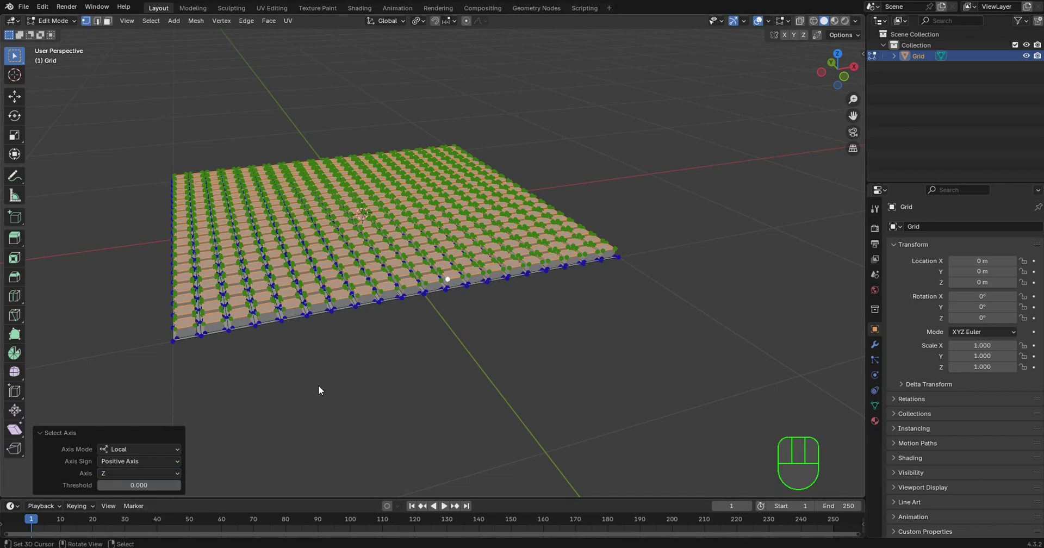
pyautogui.moveTo(351, 360); pyautogui.dragTo(416, 340, button='middle')
pyautogui.scroll(3, 426, 335)
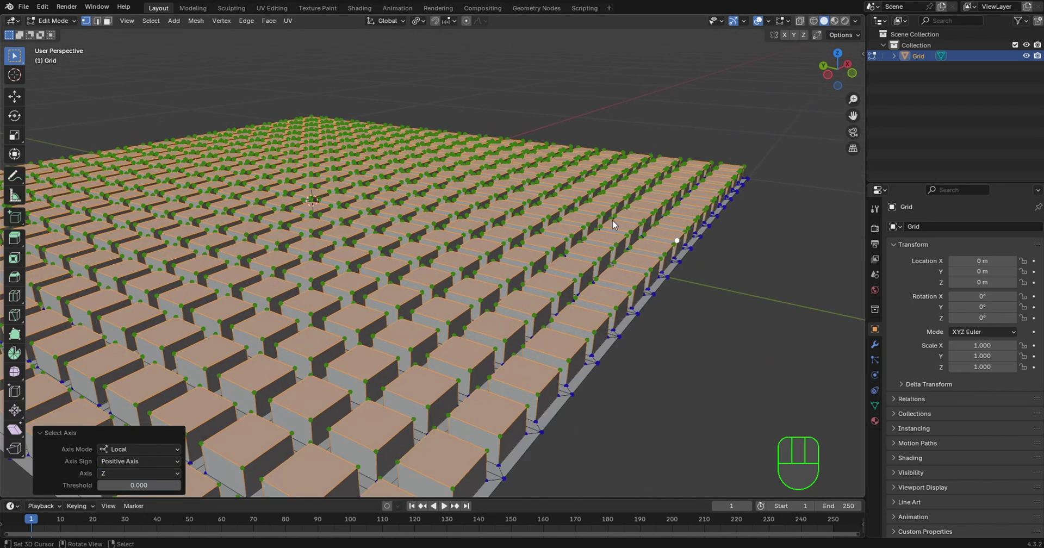
pyautogui.moveTo(609, 224)
pyautogui.mouseDown(button='middle')
pyautogui.moveTo(587, 201)
pyautogui.moveTo(607, 210)
pyautogui.mouseUp(button='middle')
pyautogui.scroll(-3, 607, 210)
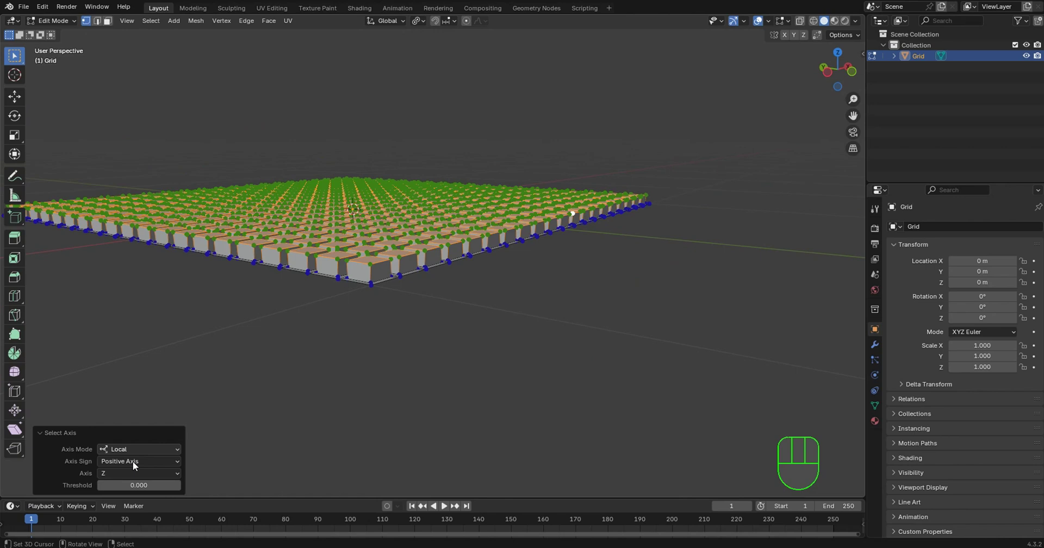
# - Change Axis to Y, raise Threshold to 0.010, then select only the front corner vertex
pyautogui.click(125, 473)
pyautogui.click(123, 497)
pyautogui.moveTo(338, 482); pyautogui.dragTo(229, 428, button='middle')
pyautogui.moveTo(139, 485); pyautogui.dragTo(155, 485)
pyautogui.rightClick(375, 374)
# - Make the front-left corner vertex active and find Side of Active in the Select menu
pyautogui.moveTo(493, 292); pyautogui.dragTo(395, 262, button='middle')
pyautogui.scroll(2, 395, 262)
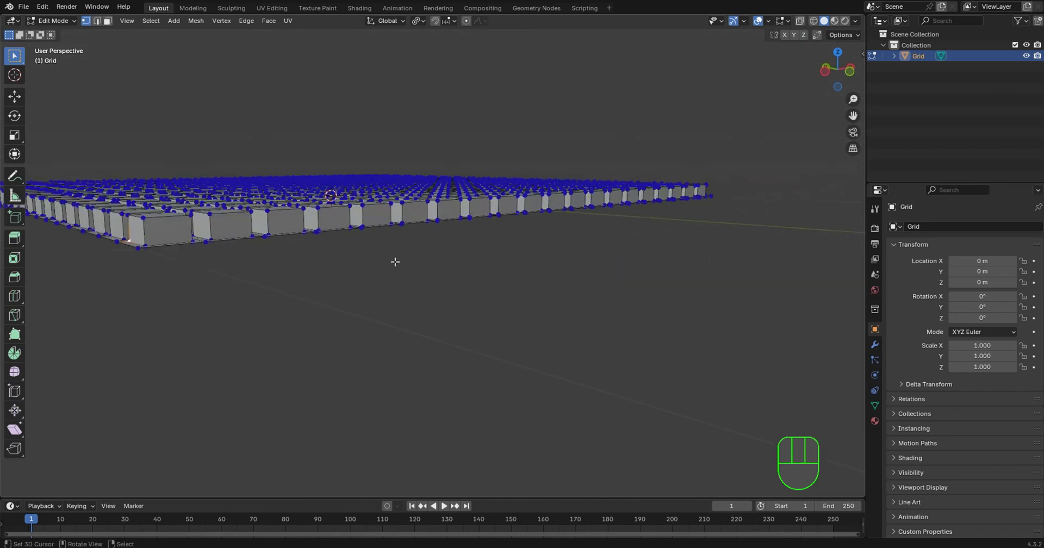
pyautogui.rightClick(139, 248)
pyautogui.moveTo(288, 32); pyautogui.dragTo(290, 48, button='middle')
pyautogui.click(151, 21)
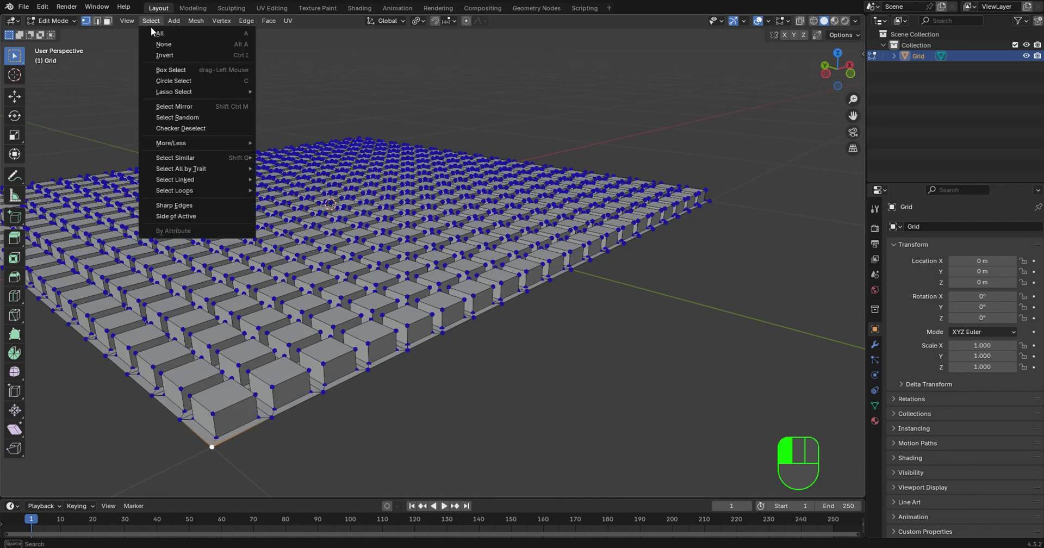
pyautogui.rightClick(195, 216)
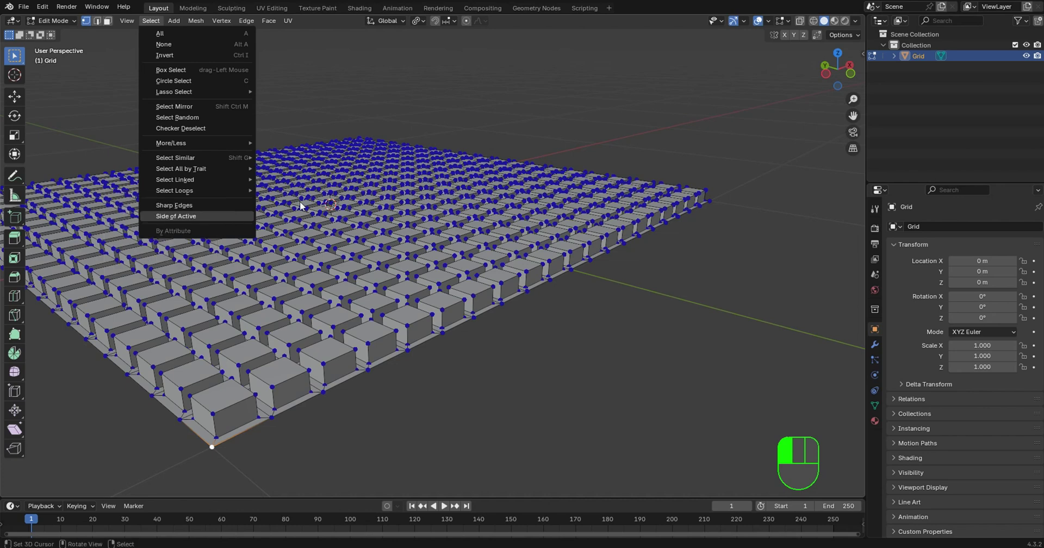
# - Run Side of Active from Quick Favourites to select vertices beside the active one
pyautogui.press('q')
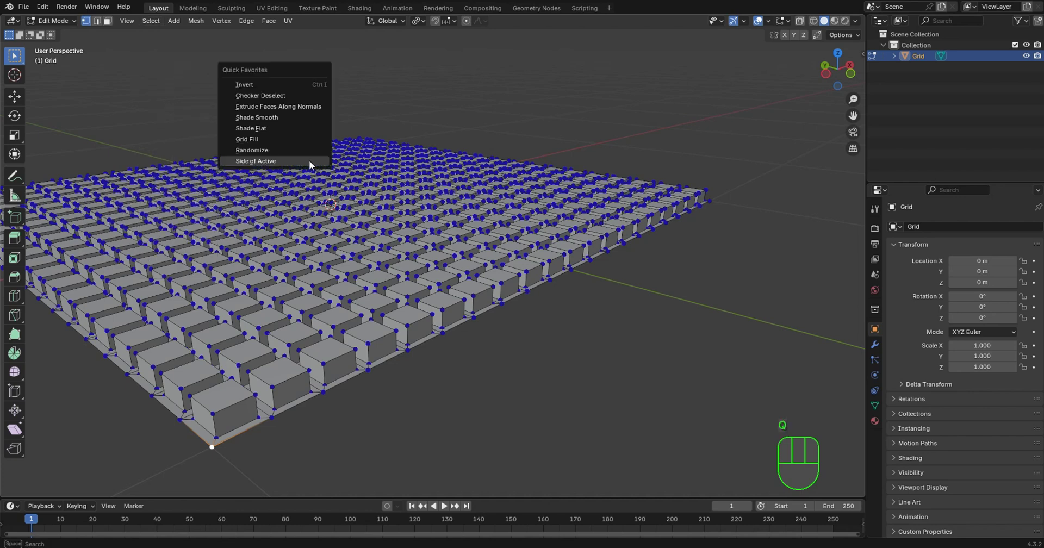
pyautogui.click(309, 161)
pyautogui.moveTo(369, 351); pyautogui.dragTo(368, 296, button='middle')
pyautogui.scroll(6, 424, 173)
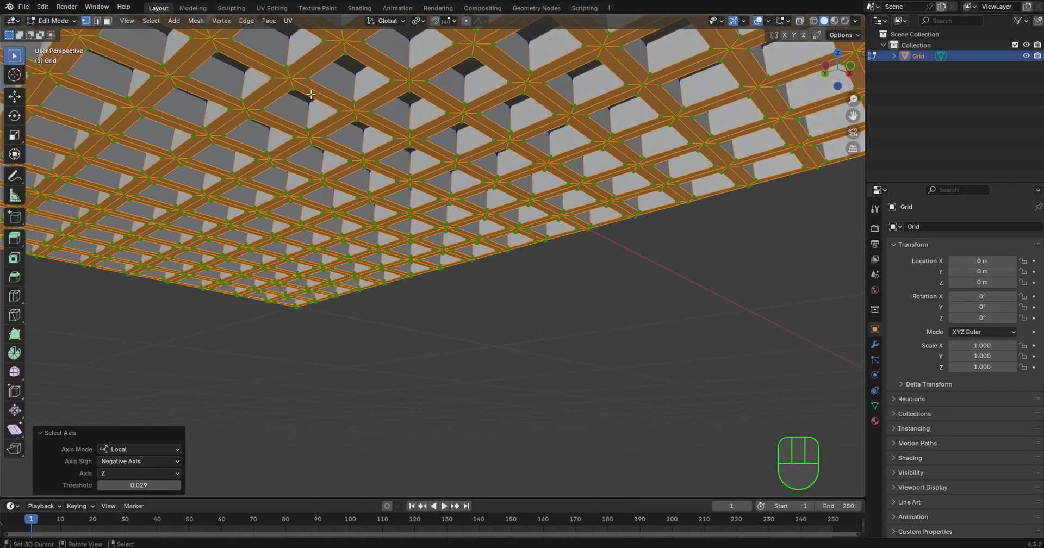
pyautogui.moveTo(261, 94); pyautogui.dragTo(282, 133, button='middle')
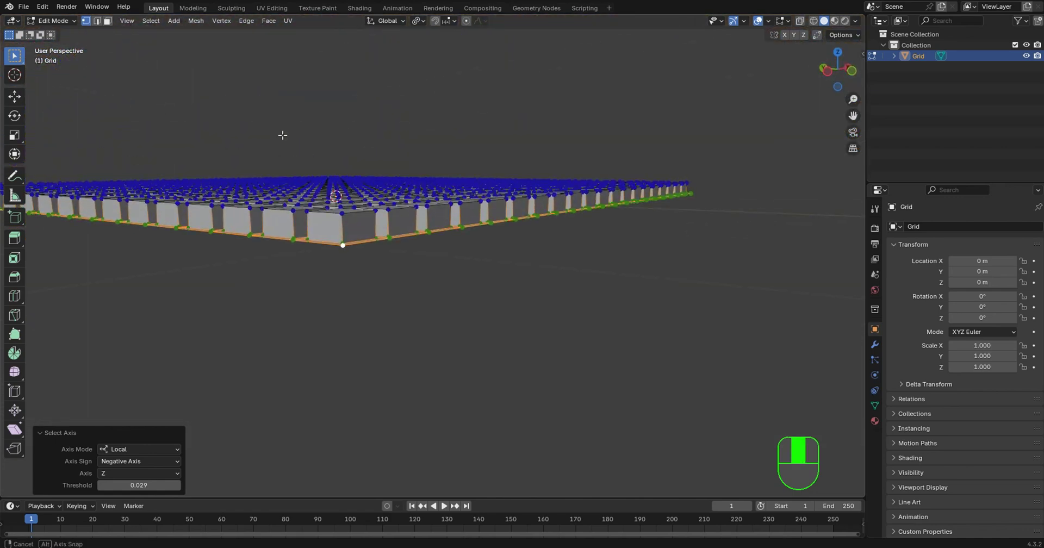
# - Toggle the Z axis sign, raise Threshold to 0.046, and return to Object Mode
pyautogui.click(121, 450)
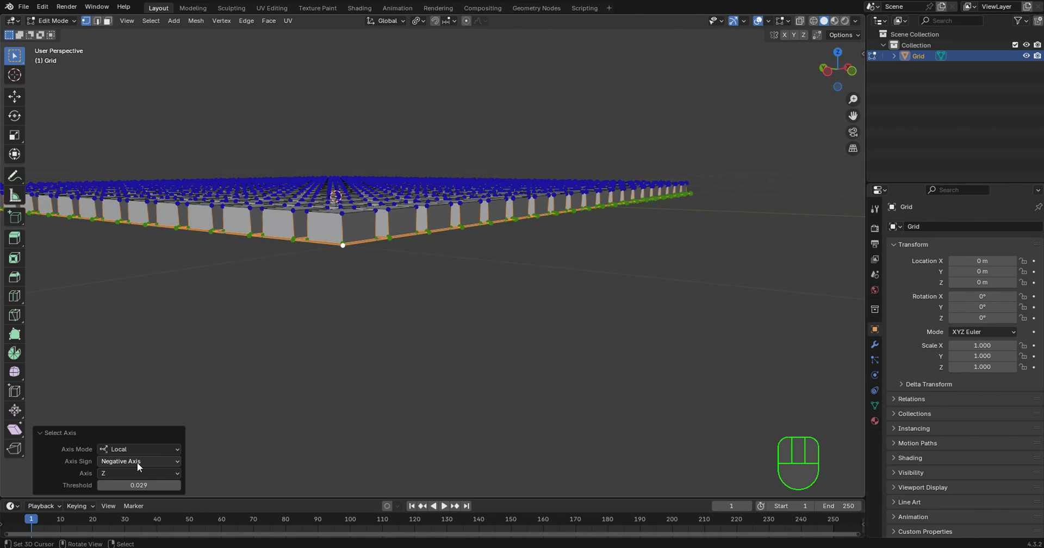
pyautogui.click(138, 462)
pyautogui.click(136, 475)
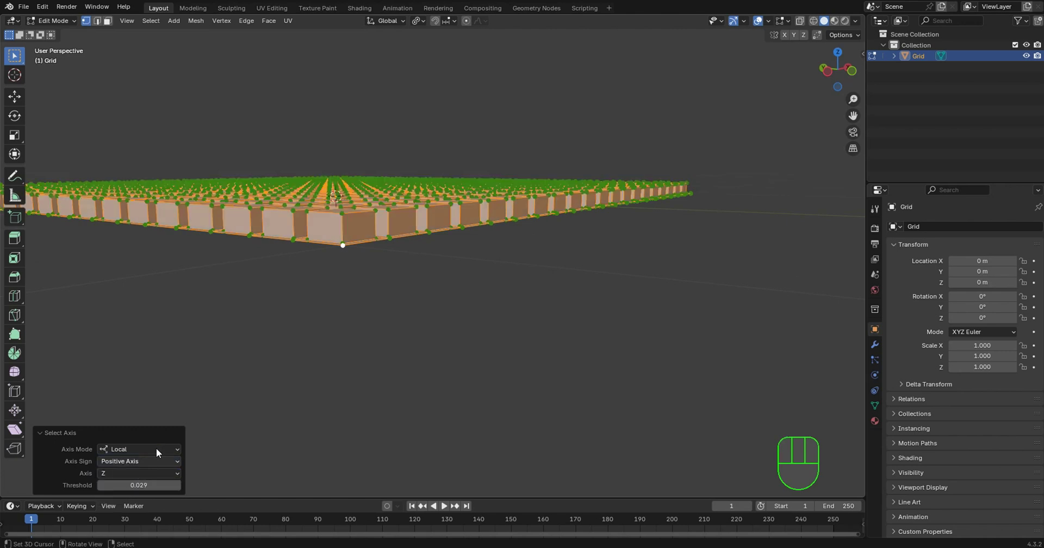
pyautogui.click(129, 472)
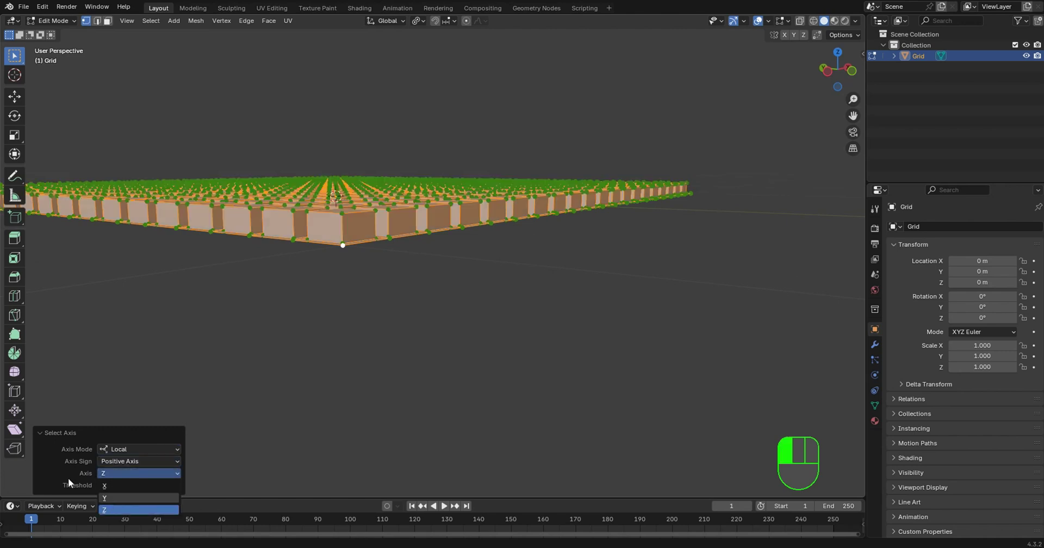
pyautogui.click(125, 461)
pyautogui.click(113, 482)
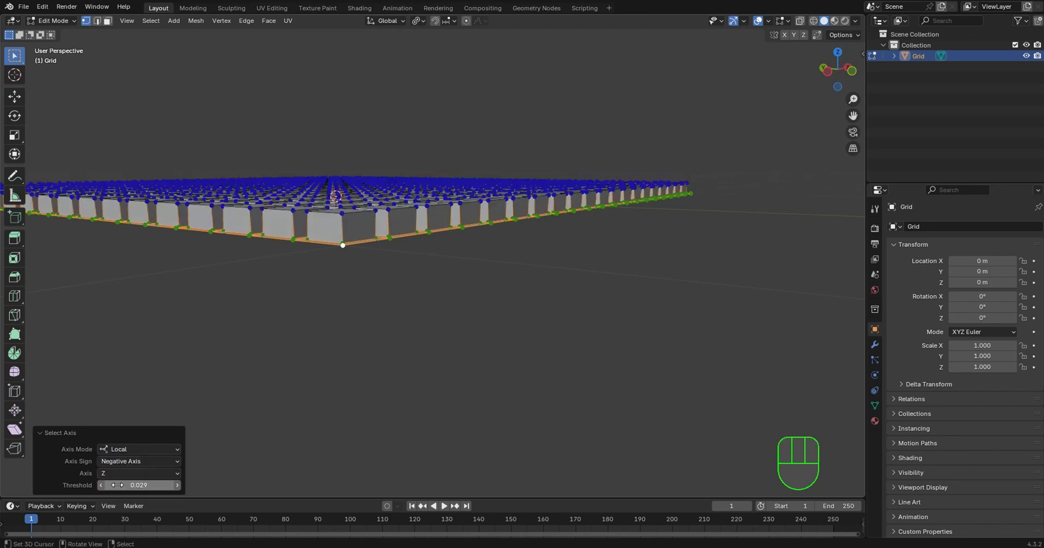
pyautogui.keyDown('shift'); pyautogui.moveTo(139, 486); pyautogui.dragTo(148, 486); pyautogui.keyUp('shift')
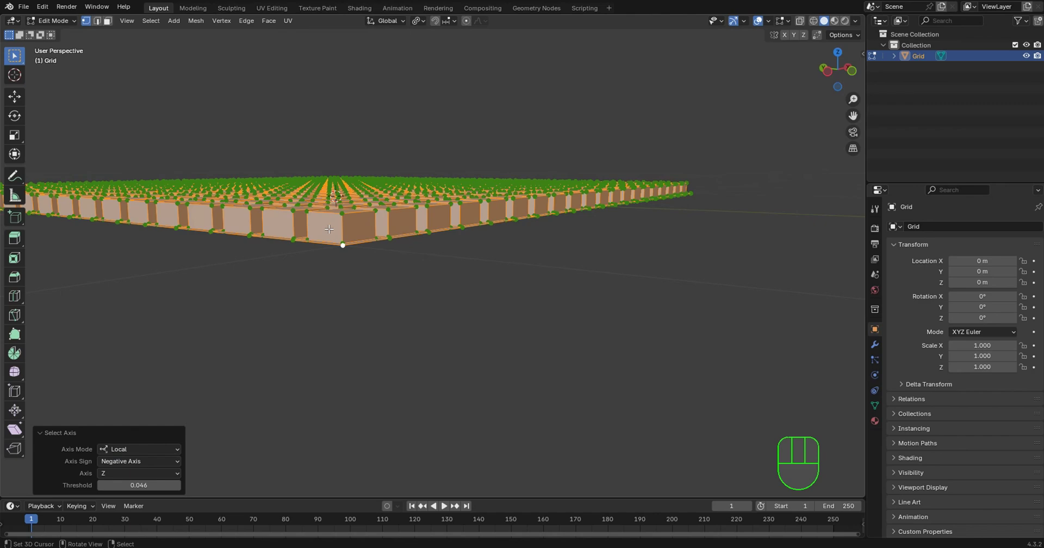
pyautogui.moveTo(369, 209); pyautogui.dragTo(361, 248, button='middle')
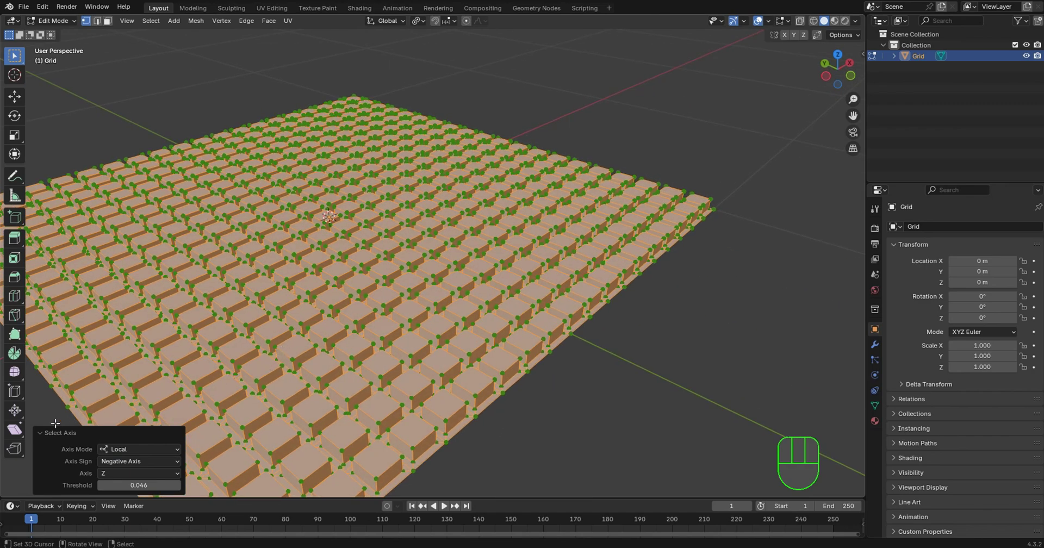
pyautogui.press('Tab')
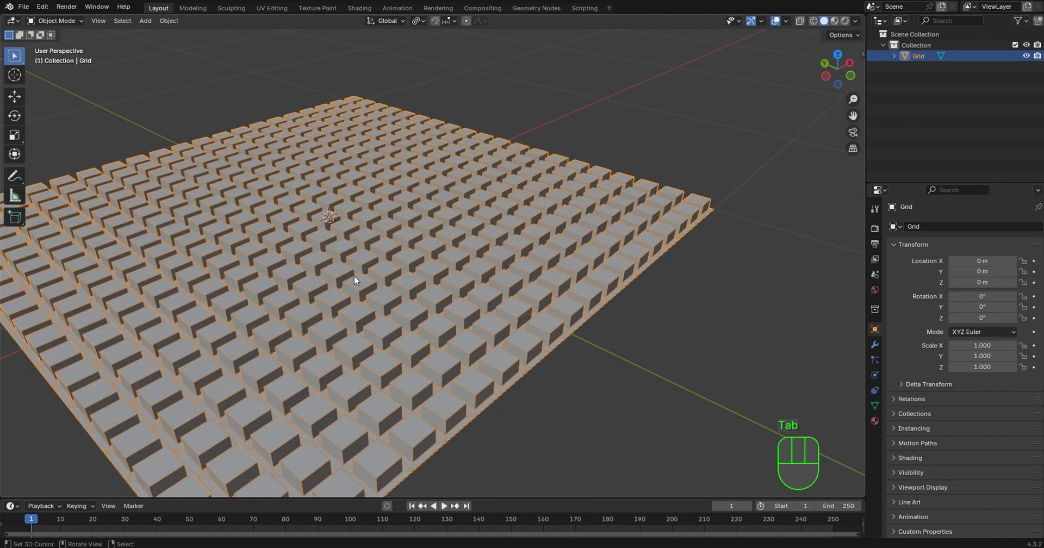
# - Enable Cavity in viewport shading with type Both and orbit to inspect the block edges
pyautogui.moveTo(361, 271); pyautogui.dragTo(795, 105, button='middle')
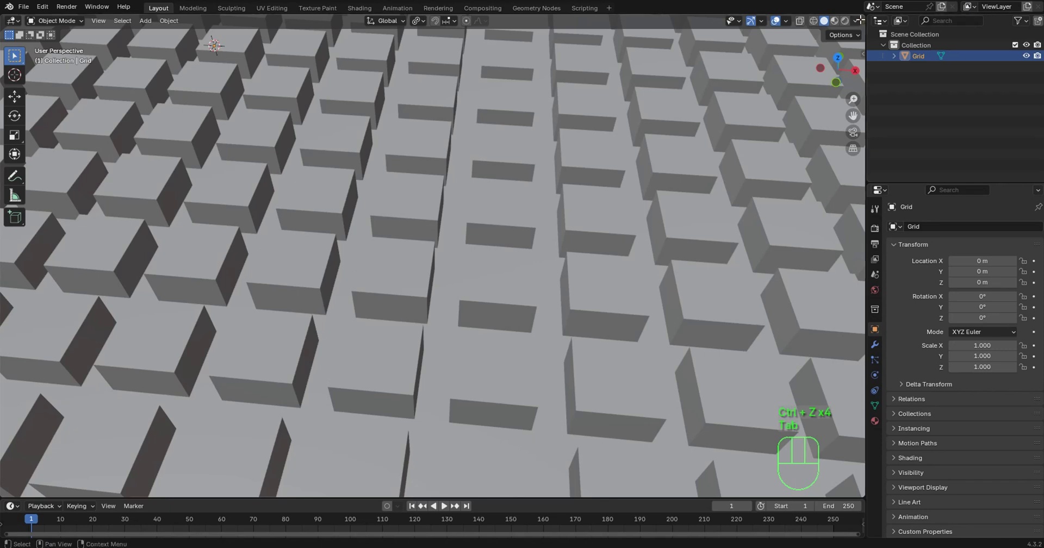
pyautogui.click(857, 20)
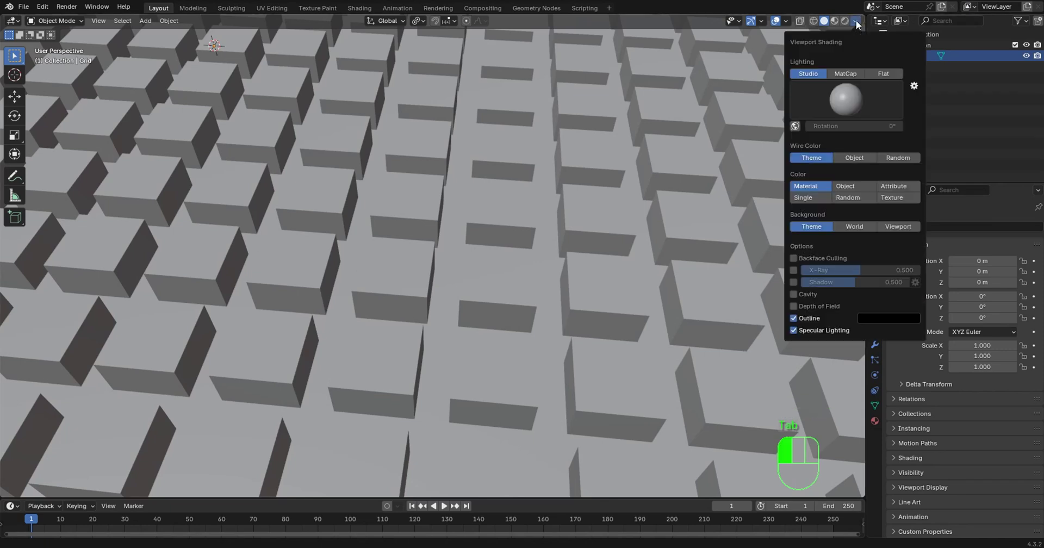
pyautogui.click(793, 294)
pyautogui.click(883, 294)
pyautogui.click(890, 329)
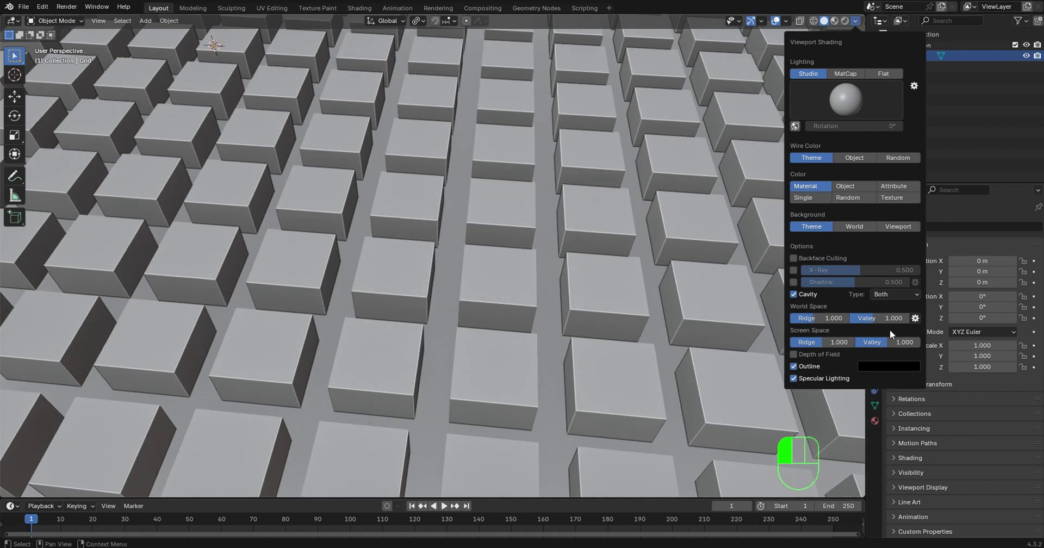
pyautogui.moveTo(500, 206); pyautogui.dragTo(520, 221, button='middle')
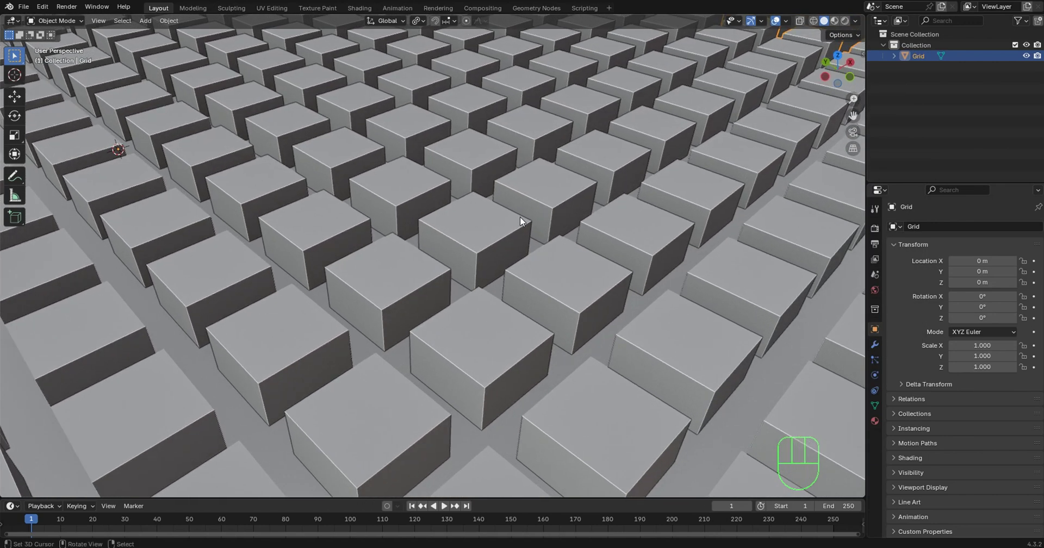
pyautogui.scroll(2, 476, 214)
pyautogui.scroll(-5, 446, 223)
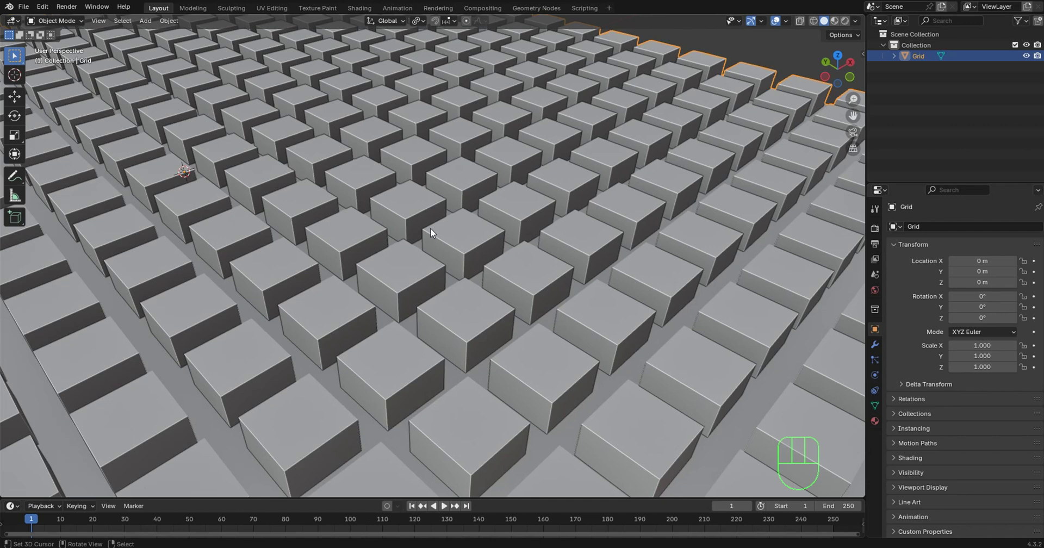
pyautogui.moveTo(432, 233); pyautogui.dragTo(393, 242, button='middle')
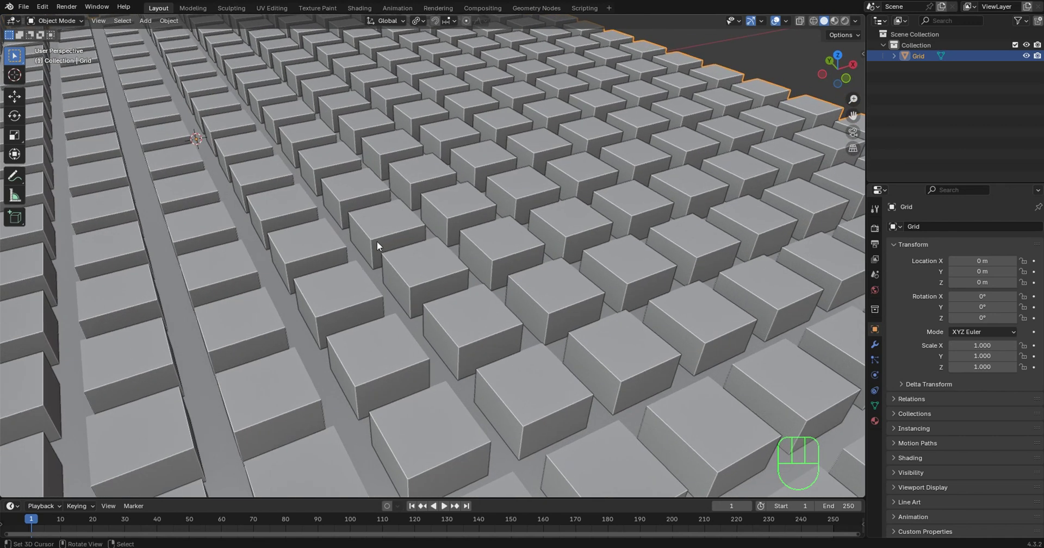
# - In Edit Mode, select a cube's front and left faces and Select Similar by Normal
pyautogui.press('Tab')
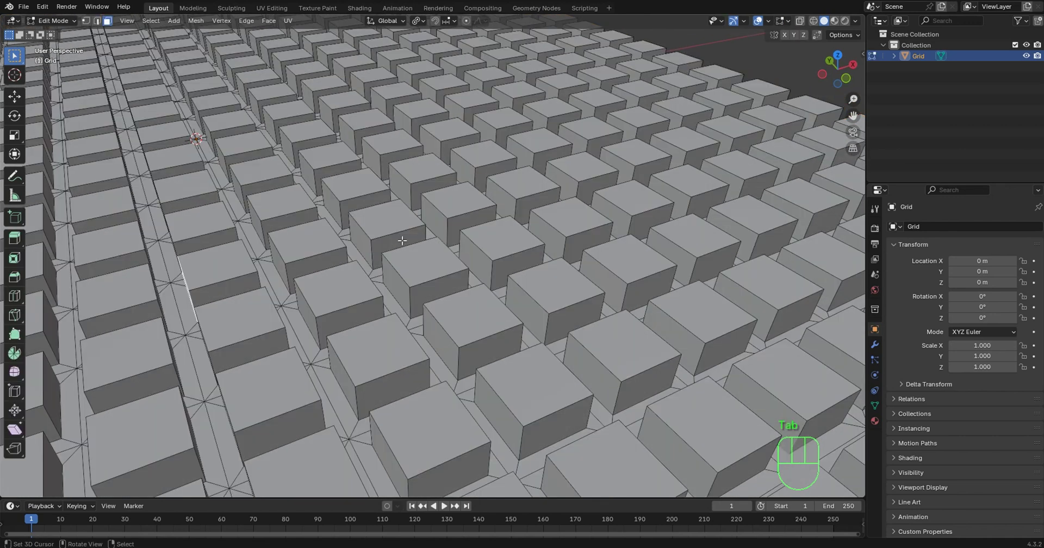
pyautogui.rightClick(402, 241)
pyautogui.keyDown('shift'); pyautogui.rightClick(358, 244); pyautogui.keyUp('shift')
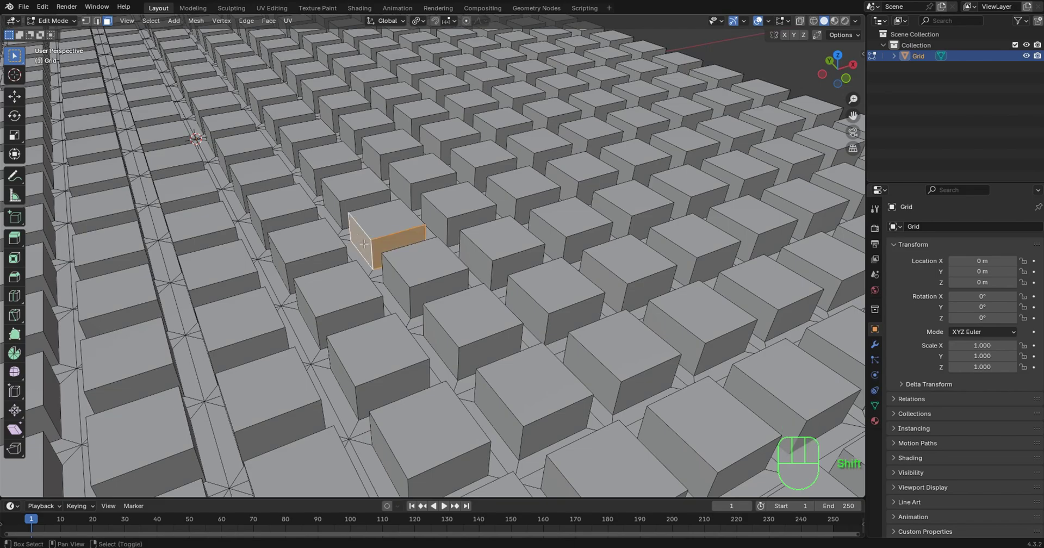
pyautogui.moveTo(451, 204); pyautogui.dragTo(577, 313, button='middle')
pyautogui.scroll(4, 544, 302)
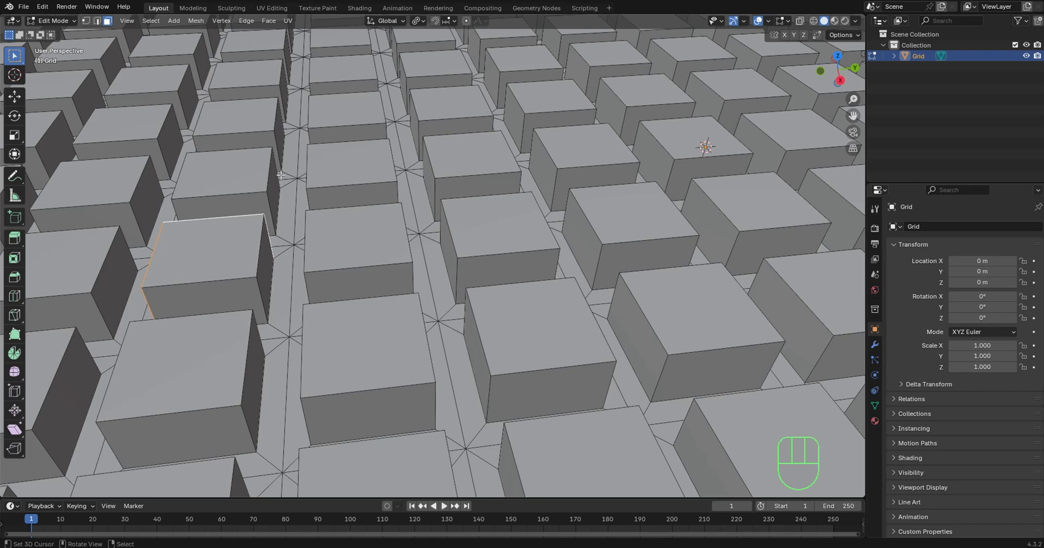
pyautogui.press('shift')
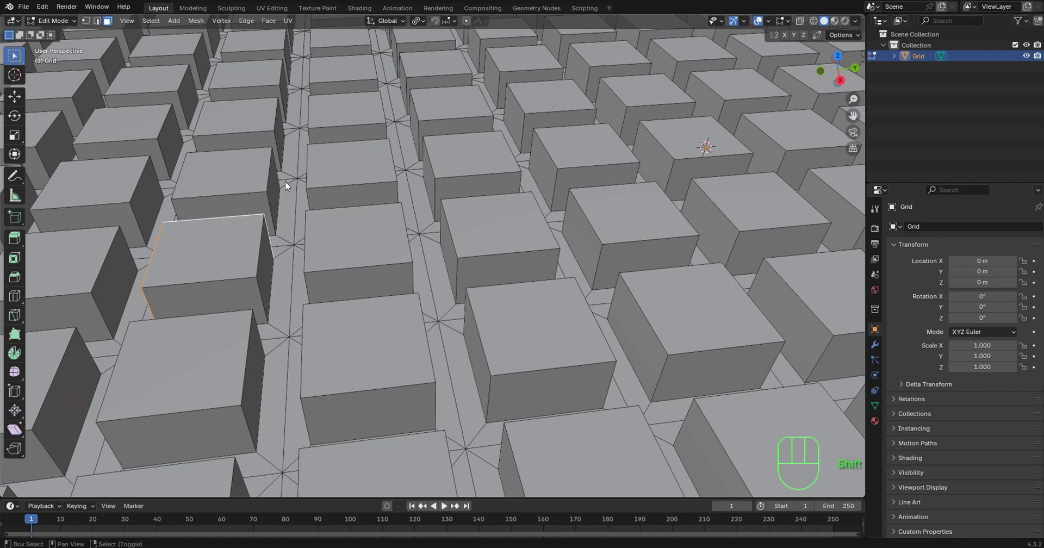
pyautogui.hotkey('shift', 'g')
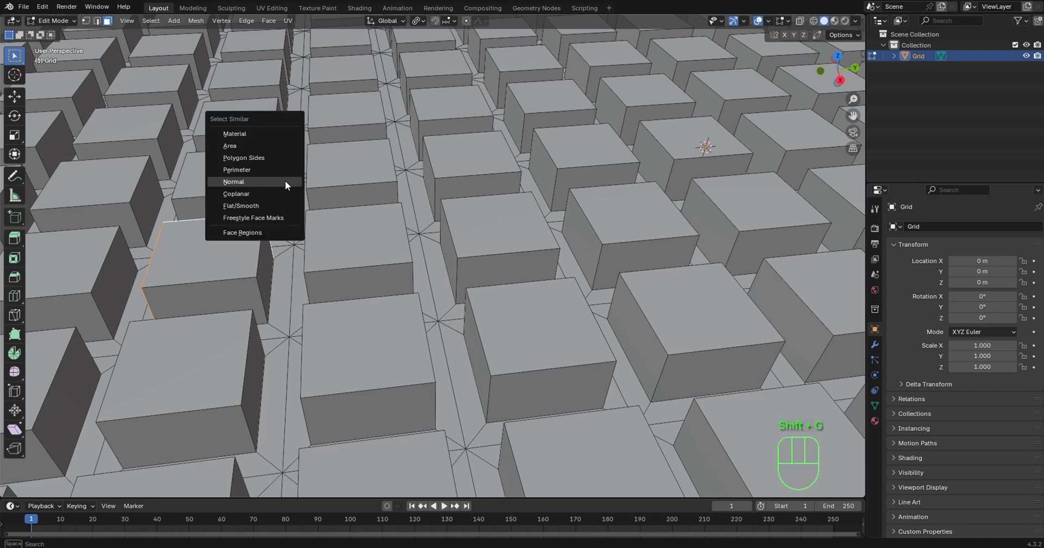
pyautogui.click(239, 183)
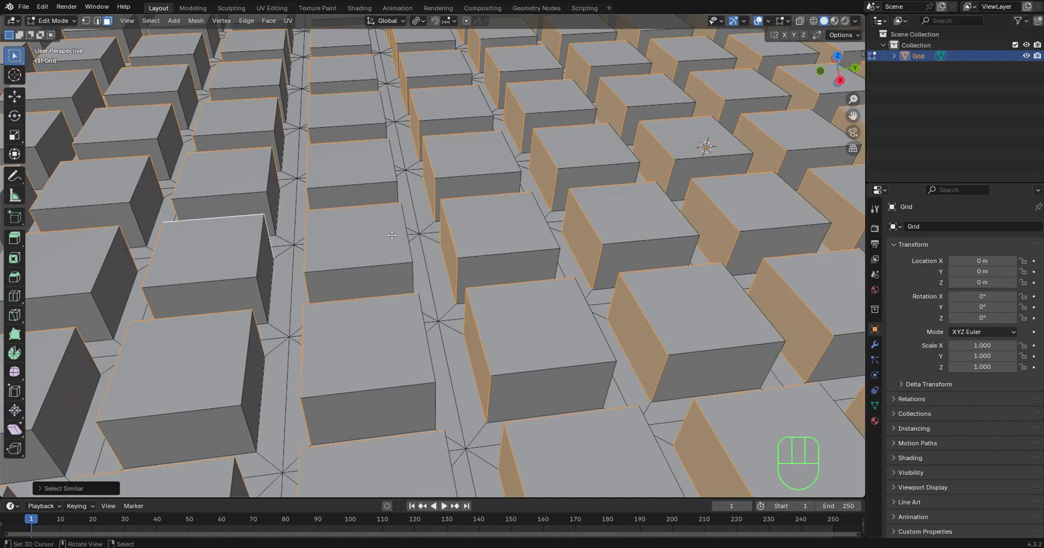
# - Pick a single box side face and select every face sharing its normal
pyautogui.rightClick(208, 295)
pyautogui.moveTo(180, 284); pyautogui.dragTo(625, 315, button='middle')
pyautogui.keyDown('shift'); pyautogui.rightClick(544, 302); pyautogui.keyUp('shift')
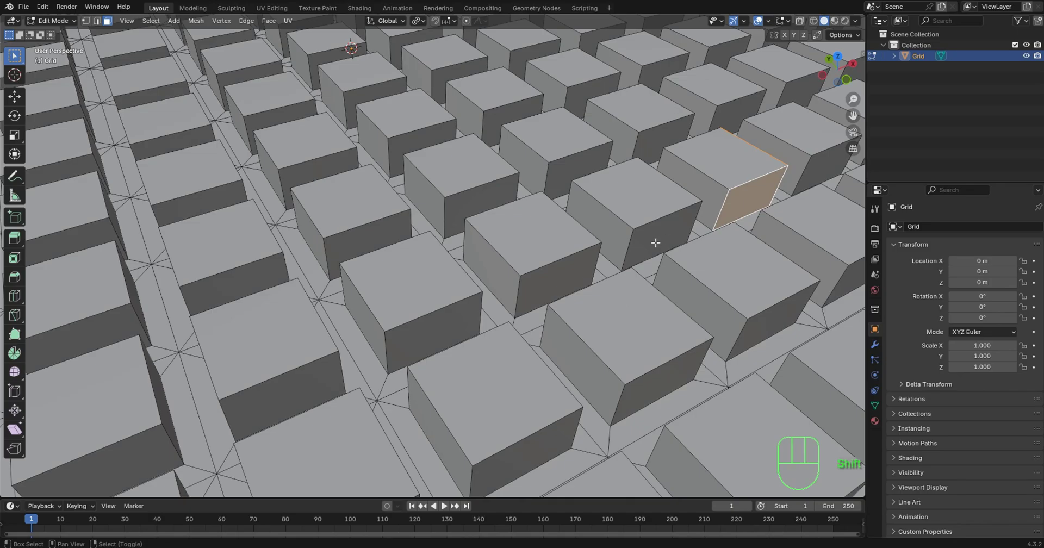
pyautogui.keyDown('shift'); pyautogui.moveTo(707, 181); pyautogui.dragTo(351, 219, button='middle'); pyautogui.keyUp('shift')
pyautogui.keyDown('shift'); pyautogui.rightClick(586, 237); pyautogui.keyUp('shift')
pyautogui.keyDown('shift'); pyautogui.rightClick(510, 106); pyautogui.keyUp('shift')
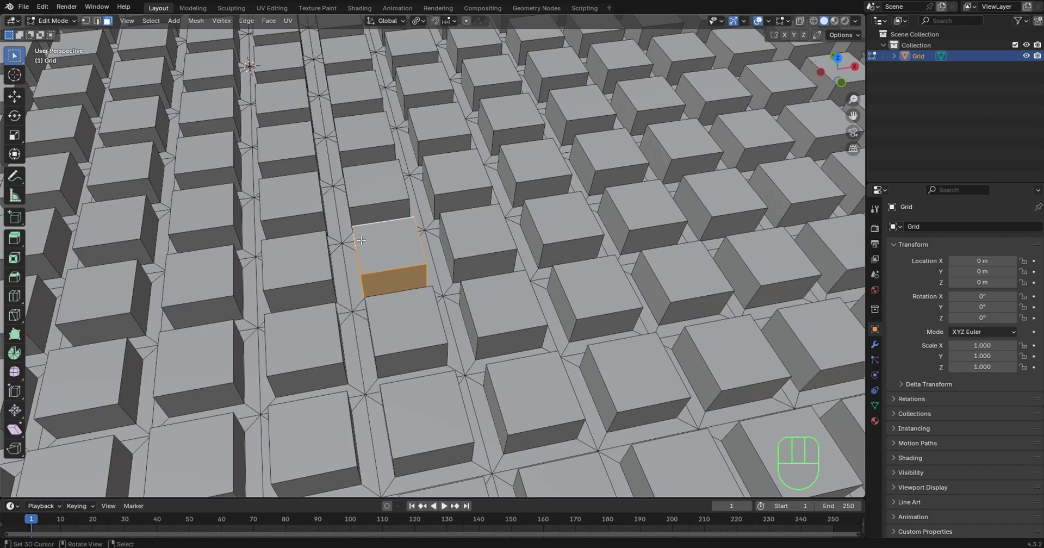
pyautogui.press('shift')
pyautogui.hotkey('shift', 'g')
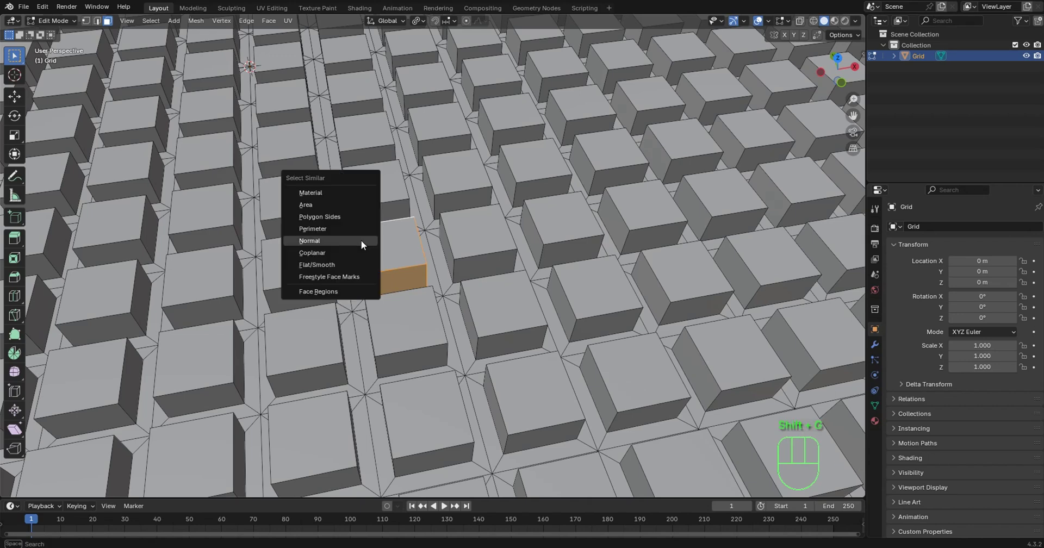
pyautogui.click(336, 243)
pyautogui.scroll(-6, 336, 243)
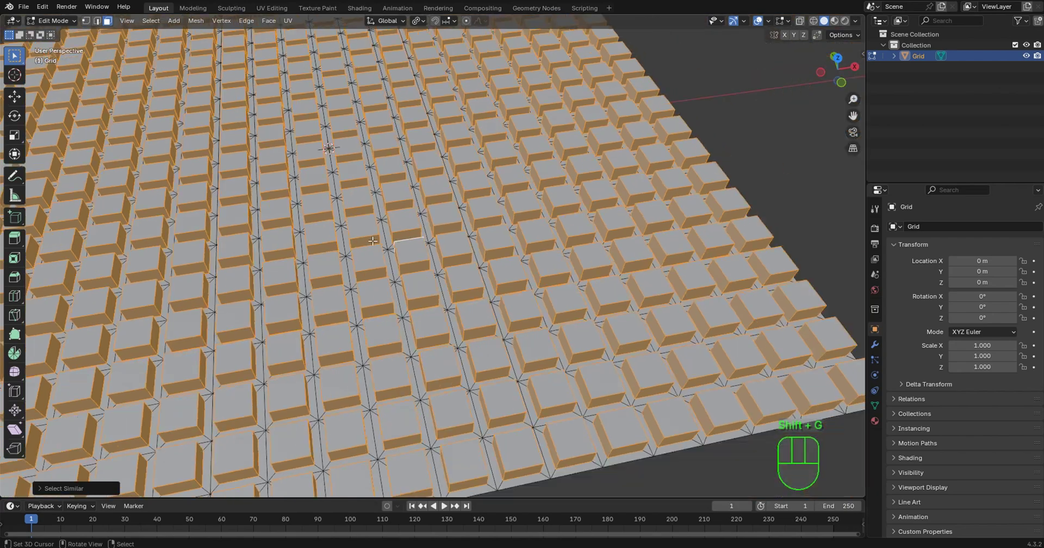
# - Inset the selected box faces and recess them inward with Extrude Faces Along Normals, redoing it once
pyautogui.moveTo(373, 244); pyautogui.dragTo(432, 199, button='middle')
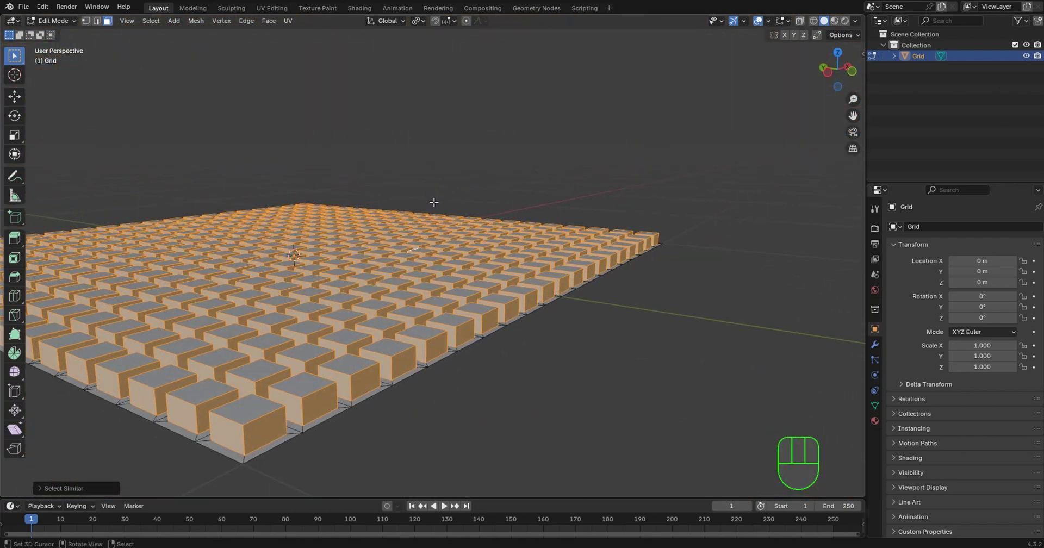
pyautogui.press('i')
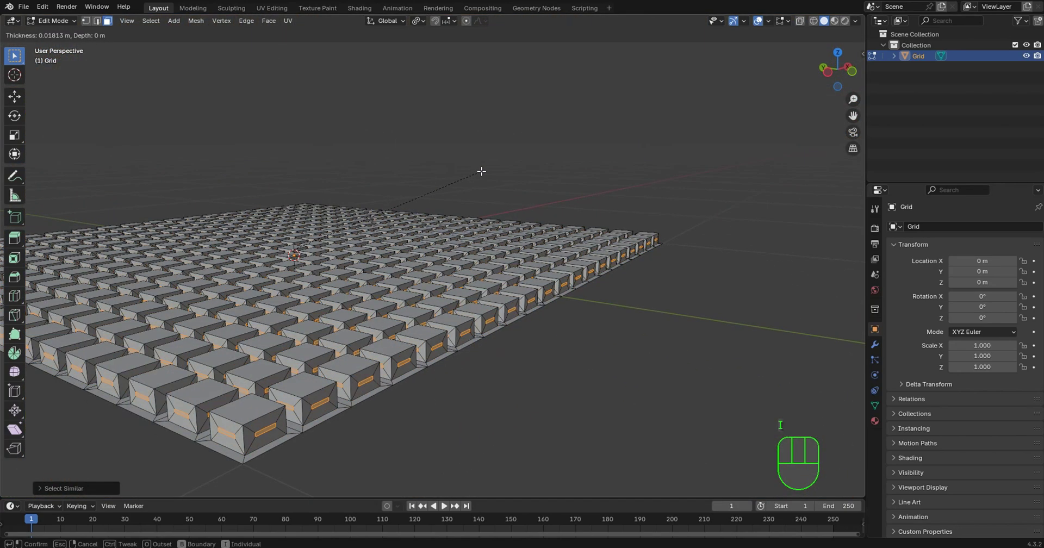
pyautogui.click(483, 170)
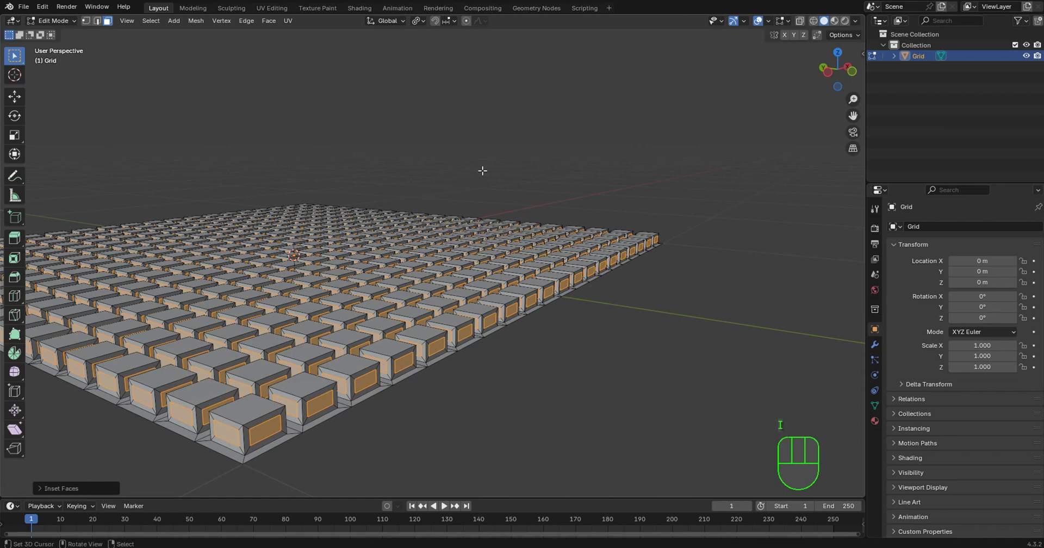
pyautogui.press('q')
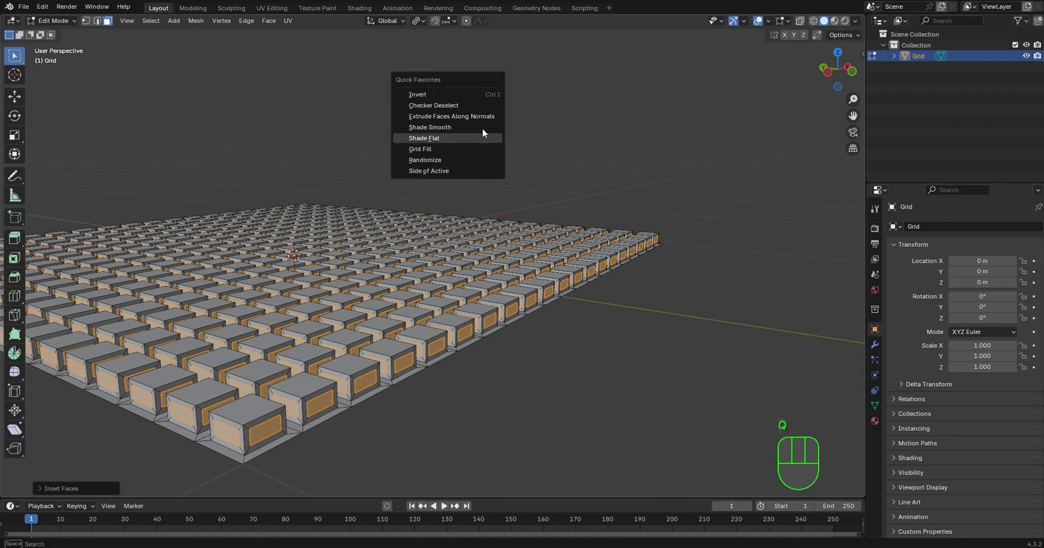
pyautogui.click(487, 115)
pyautogui.click(487, 116)
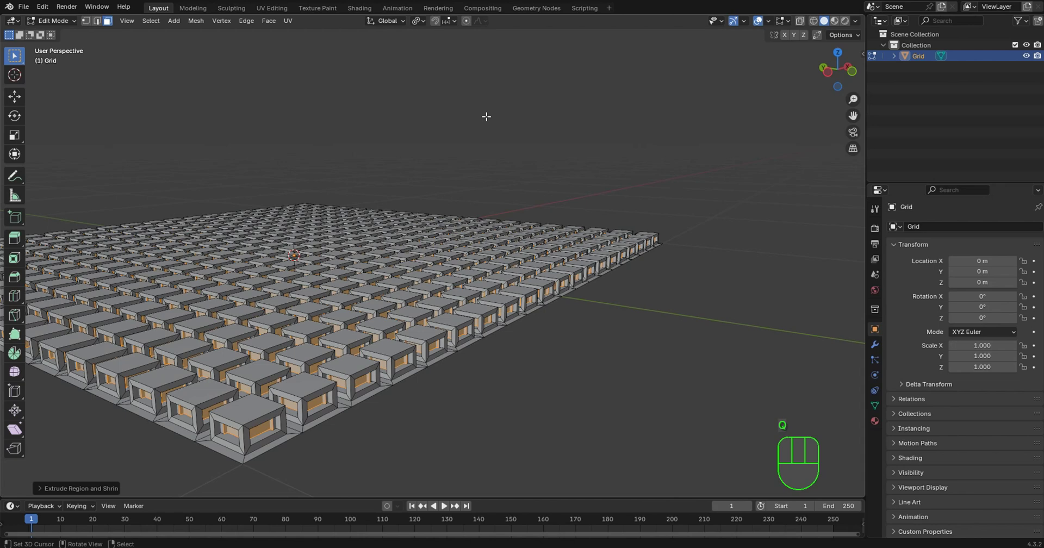
pyautogui.hotkey('ctrl', 'z')
pyautogui.press('q')
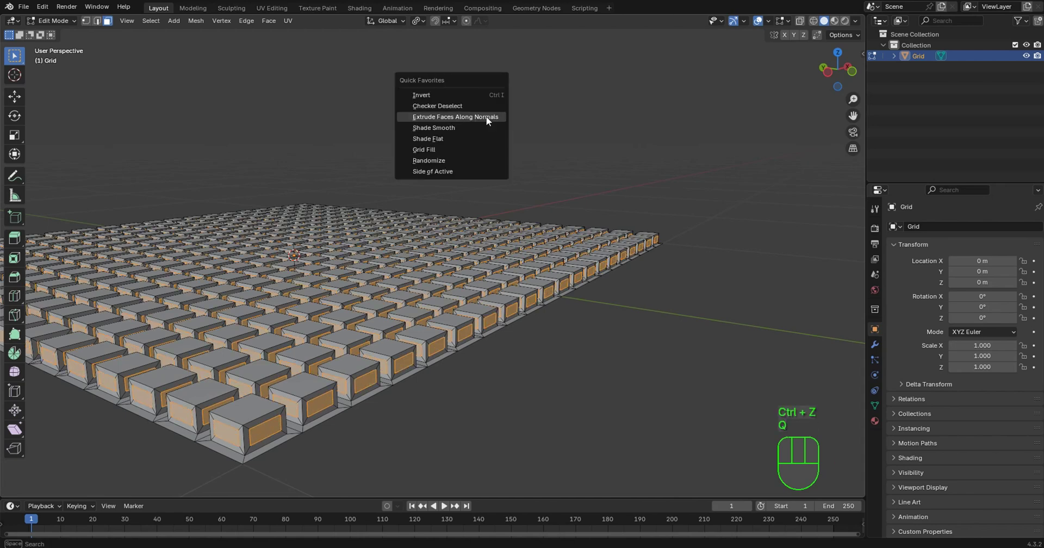
pyautogui.click(486, 116)
pyautogui.click(484, 121)
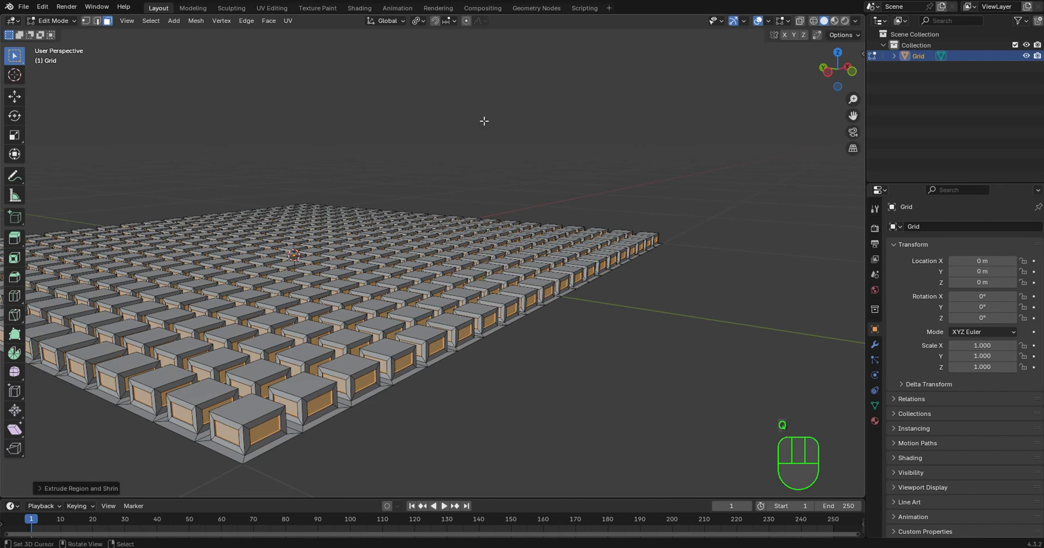
# - Return to Object Mode and orbit around the grid of recessed boxes
pyautogui.press('Tab')
pyautogui.keyDown('shift'); pyautogui.moveTo(464, 253); pyautogui.dragTo(407, 214, button='middle'); pyautogui.keyUp('shift')
pyautogui.scroll(8, 465, 228)
pyautogui.scroll(3, 426, 204)
pyautogui.scroll(-8, 428, 164)
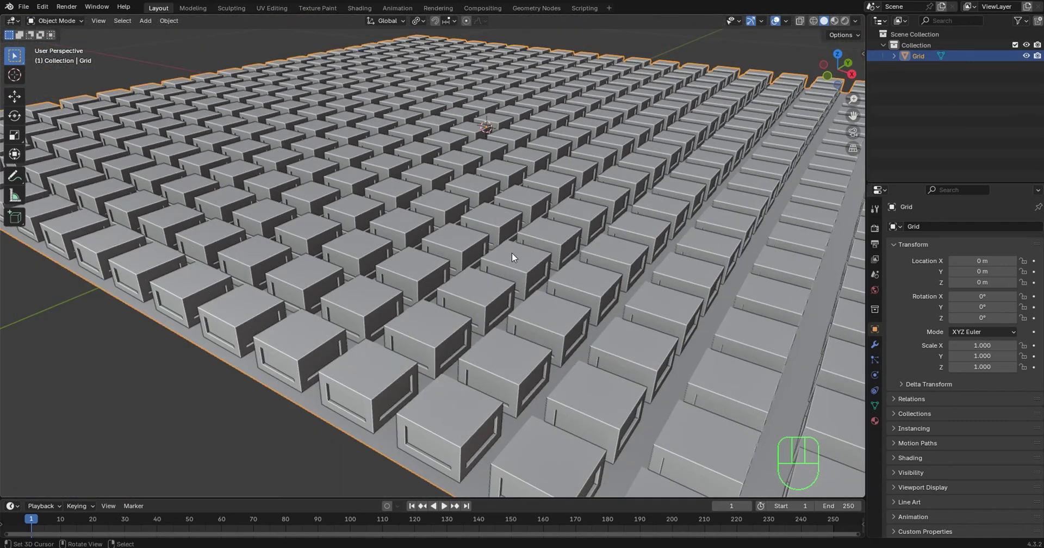
pyautogui.moveTo(515, 234); pyautogui.dragTo(663, 245, button='middle')
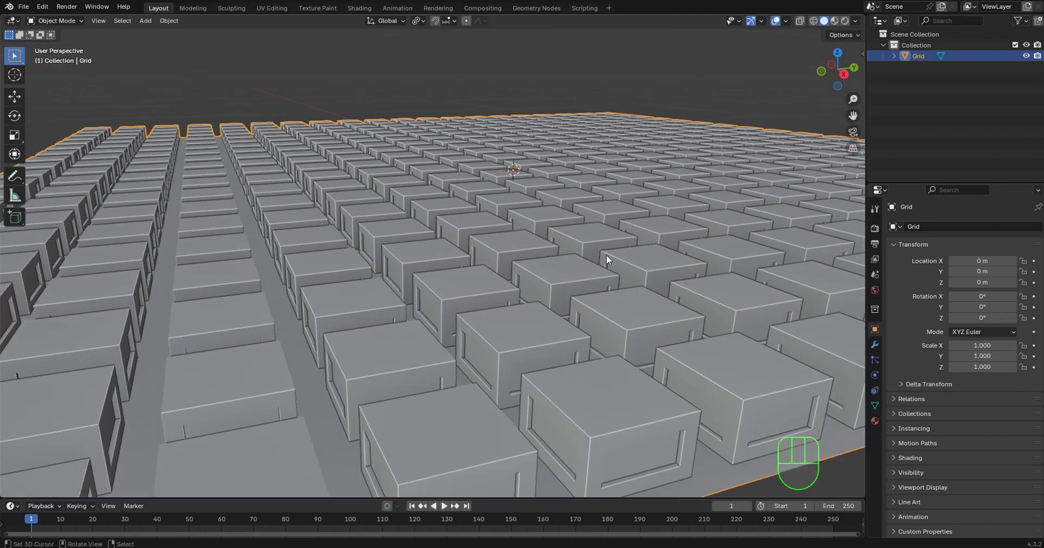
pyautogui.scroll(-3, 513, 223)
pyautogui.moveTo(519, 229)
pyautogui.mouseDown(button='middle')
pyautogui.moveTo(542, 243)
pyautogui.moveTo(538, 256)
pyautogui.moveTo(503, 238)
pyautogui.mouseUp(button='middle')
# - Delete the box grid and add a UV Sphere at the origin
pyautogui.press('Delete')
pyautogui.hotkey('shift', 'a')
pyautogui.moveTo(502, 238)
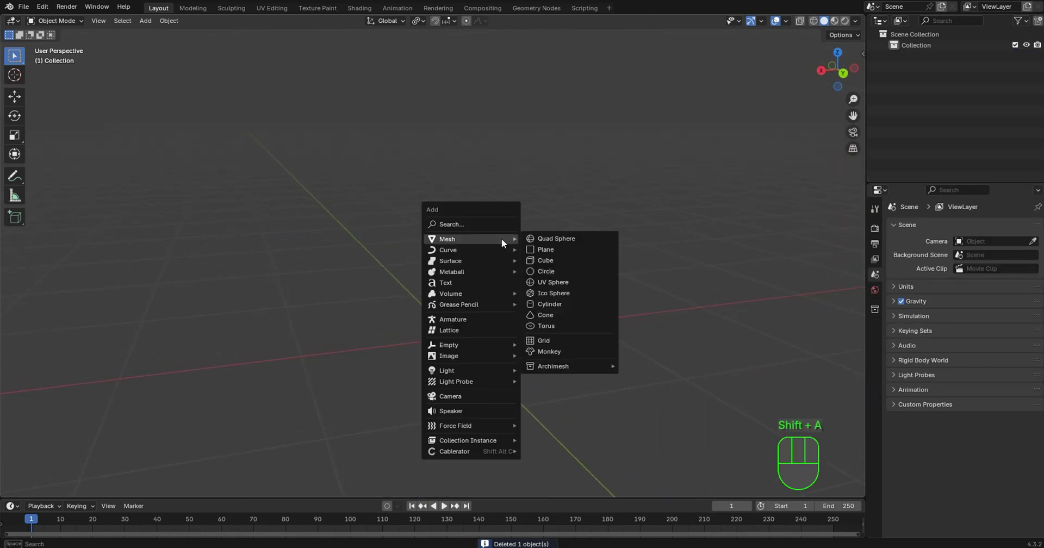
pyautogui.click(566, 280)
pyautogui.scroll(-3, 512, 248)
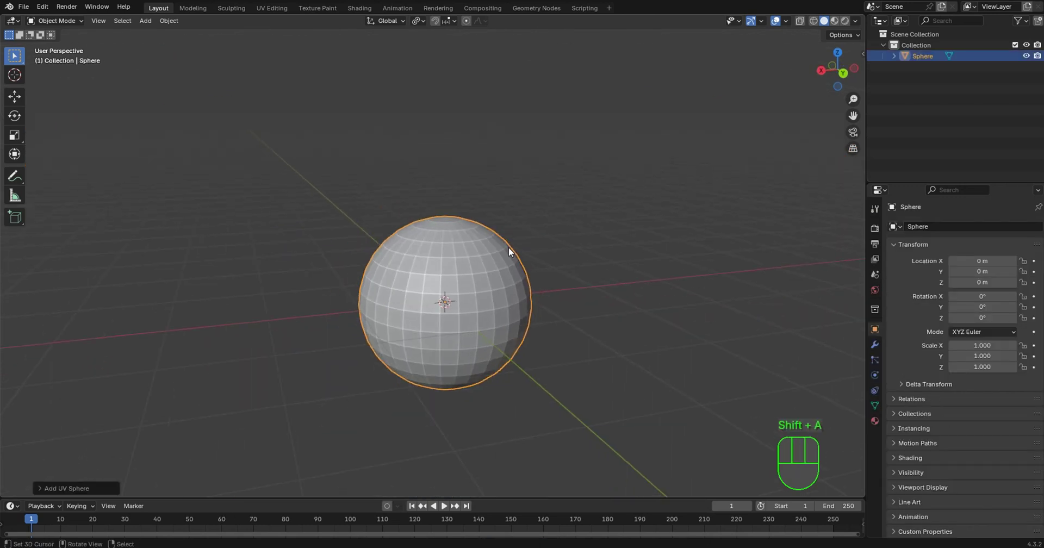
# - Enter Edit Mode in face select on the sphere and clear the selection
pyautogui.press('Tab')
pyautogui.click(542, 252)
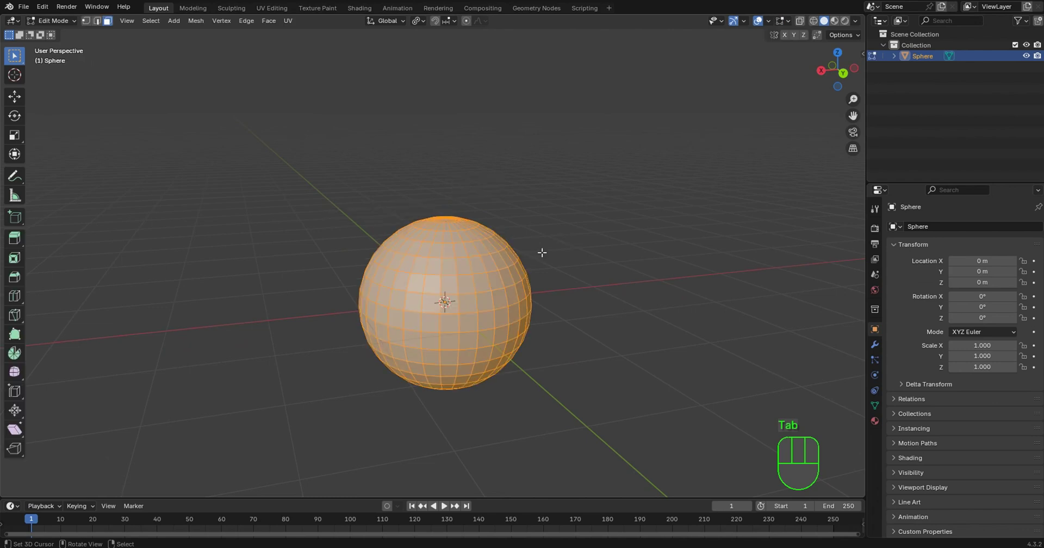
pyautogui.click(454, 286)
pyautogui.click(569, 231)
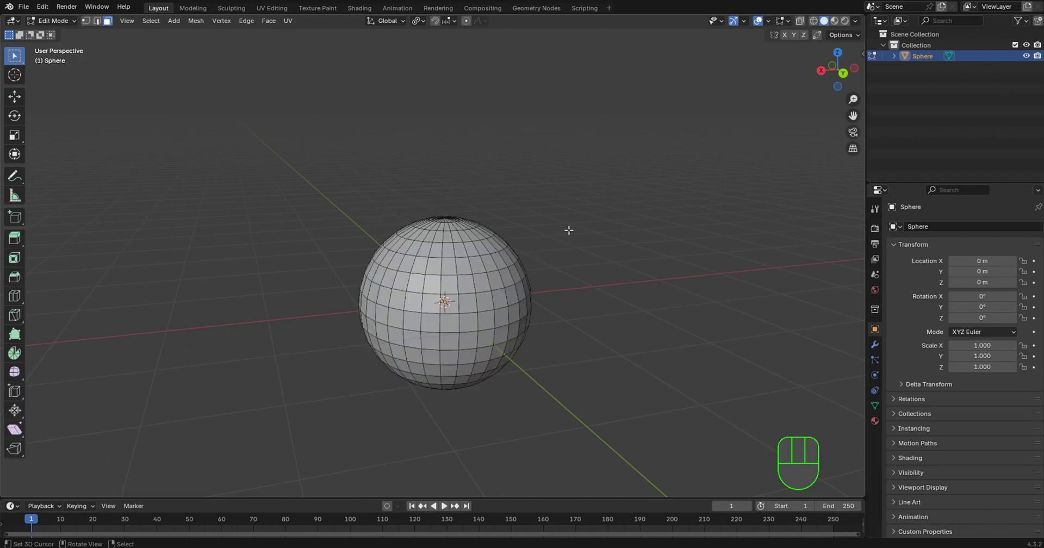
pyautogui.press('space')
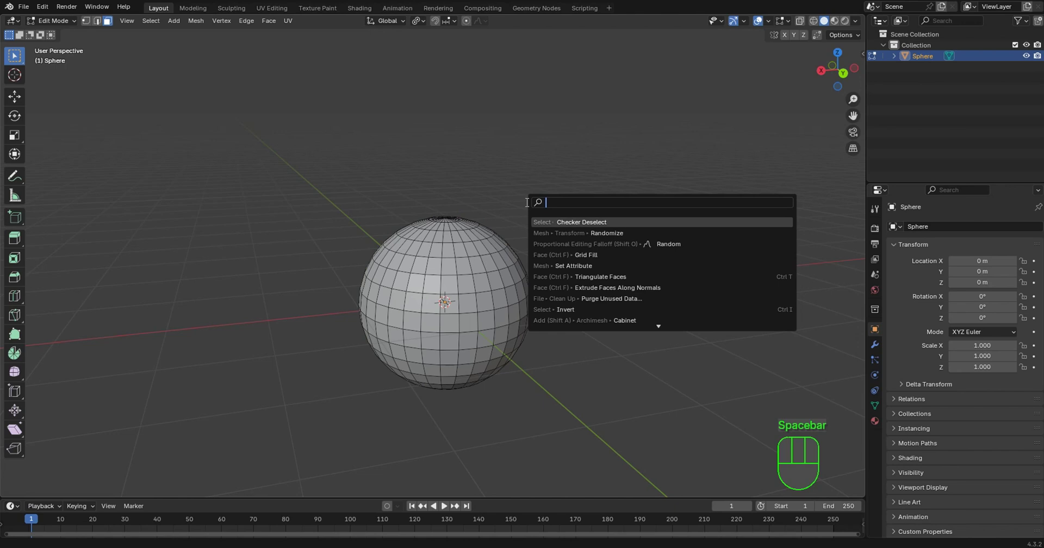
# - Randomly select a scattering of the sphere's faces with Select Random
pyautogui.write('random')
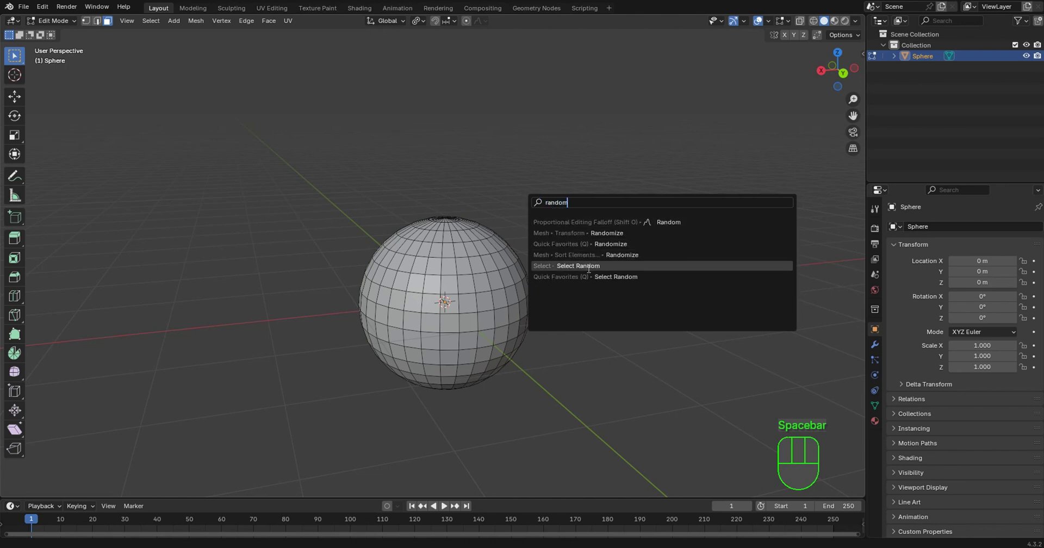
pyautogui.write('q')
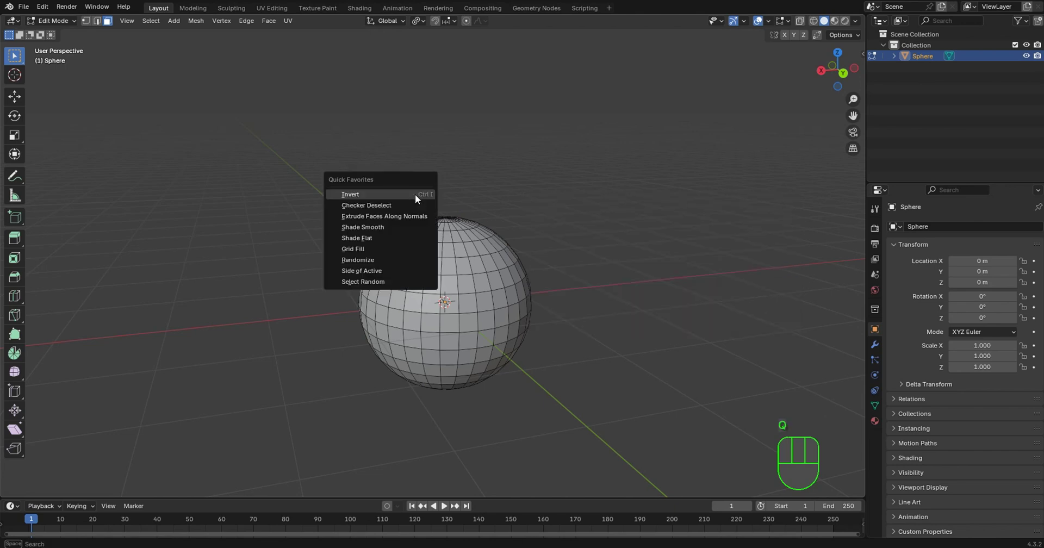
pyautogui.click(391, 278)
pyautogui.moveTo(560, 295); pyautogui.dragTo(589, 148, button='middle')
pyautogui.scroll(5, 672, 283)
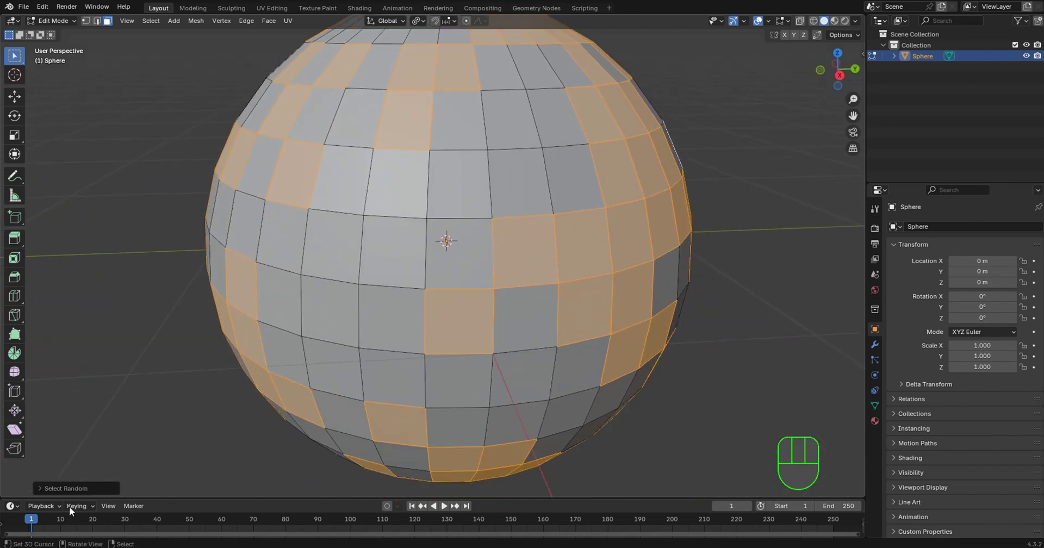
# - Tune the random selection's Ratio, Random Seed and Deselect action in the redo panel
pyautogui.click(36, 488)
pyautogui.moveTo(126, 461); pyautogui.dragTo(154, 473)
pyautogui.click(139, 485)
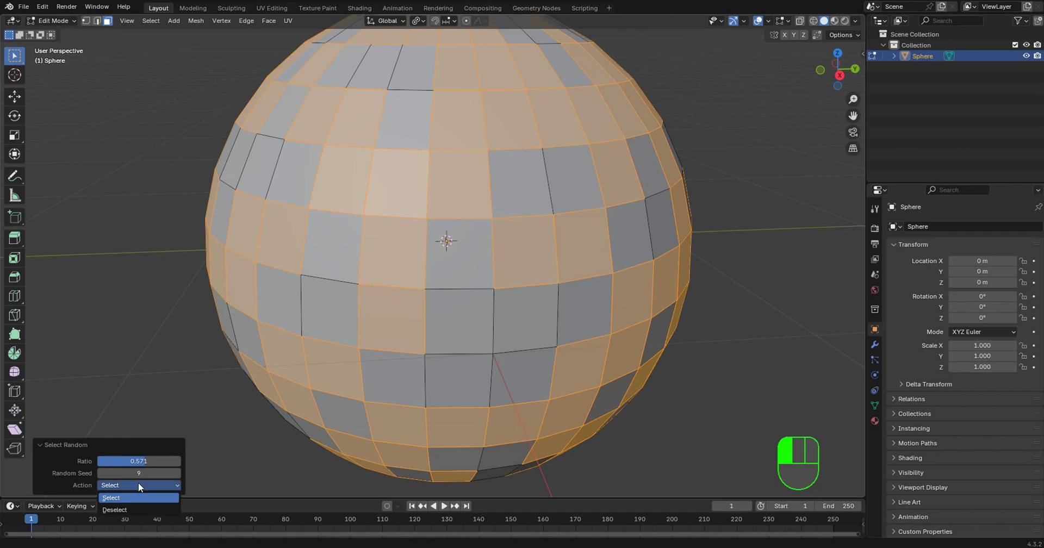
pyautogui.click(126, 510)
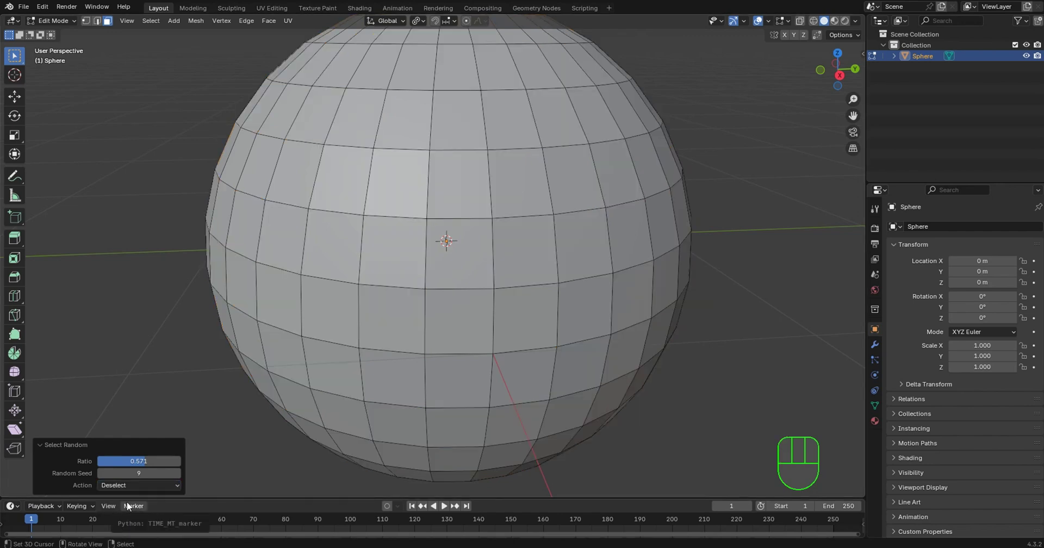
pyautogui.moveTo(142, 473)
pyautogui.mouseDown()
pyautogui.moveTo(150, 462)
pyautogui.moveTo(129, 461)
pyautogui.mouseUp()
pyautogui.click(169, 487)
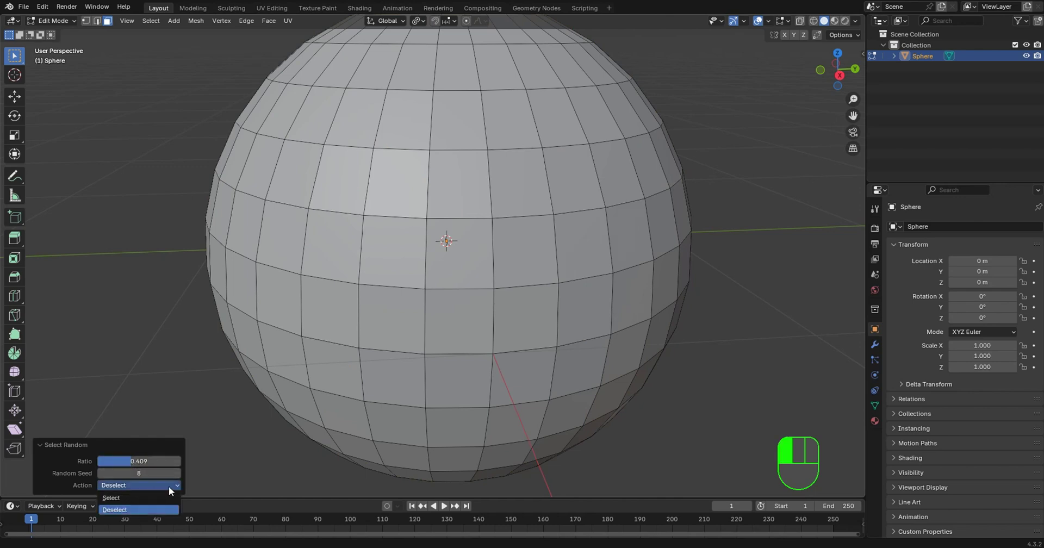
# - Select all faces, then randomly deselect a larger ratio of them via Quick Favourites
pyautogui.click(332, 248)
pyautogui.scroll(-4, 425, 234)
pyautogui.press('a')
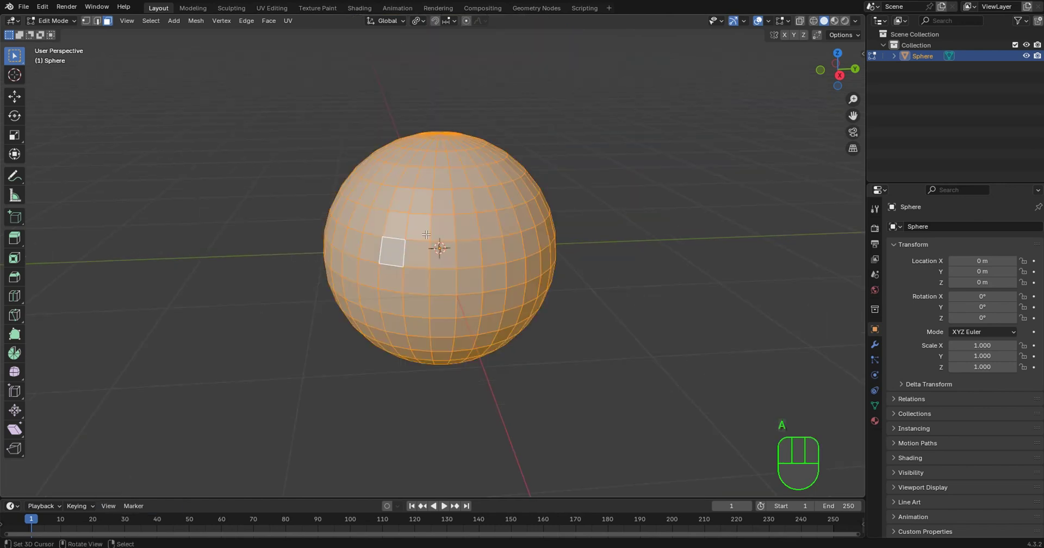
pyautogui.press('q')
pyautogui.click(420, 236)
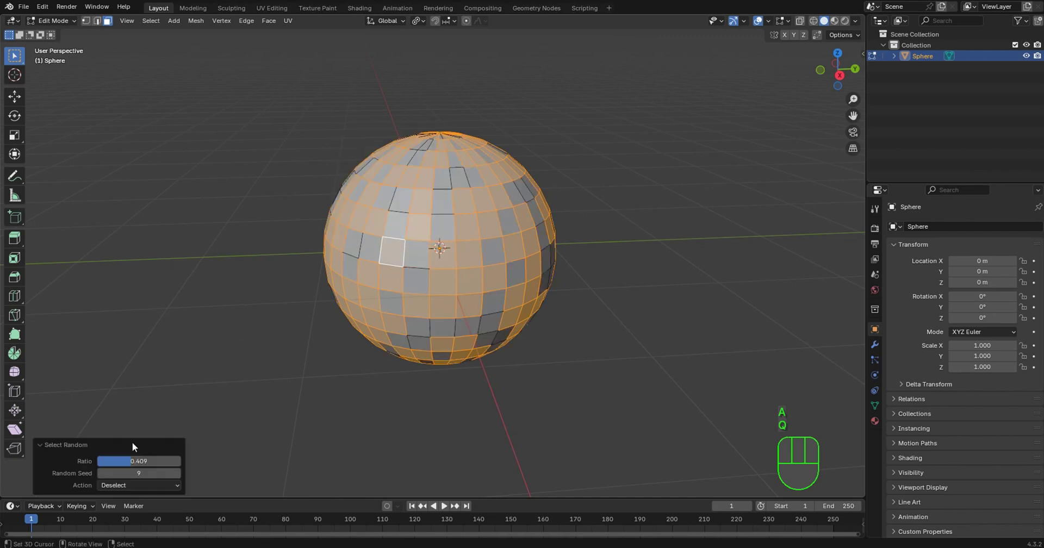
pyautogui.moveTo(155, 459); pyautogui.dragTo(177, 460)
pyautogui.click(42, 444)
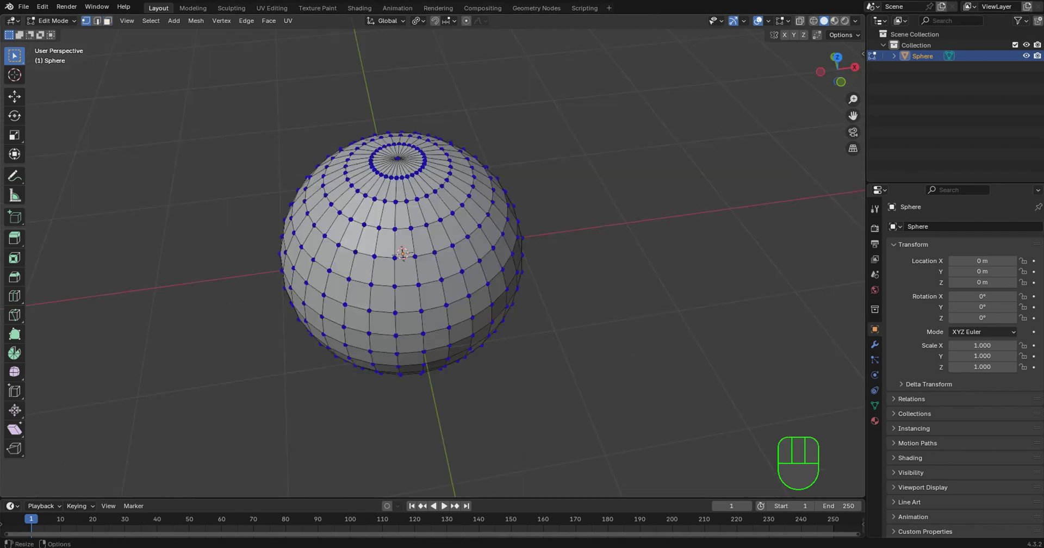
# - Switch to top view and select the pole vertex at the sphere's top
pyautogui.click(54, 20)
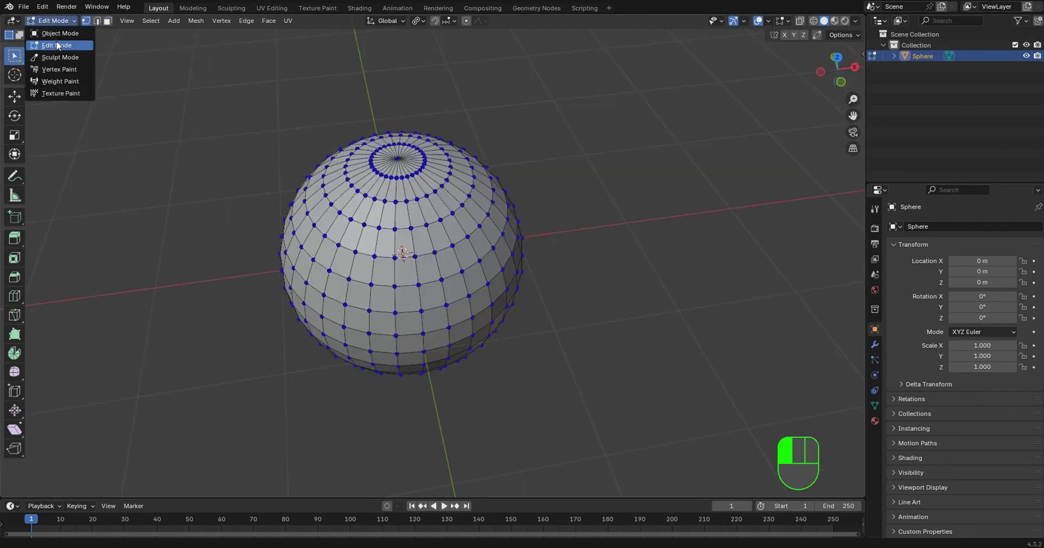
pyautogui.click(54, 42)
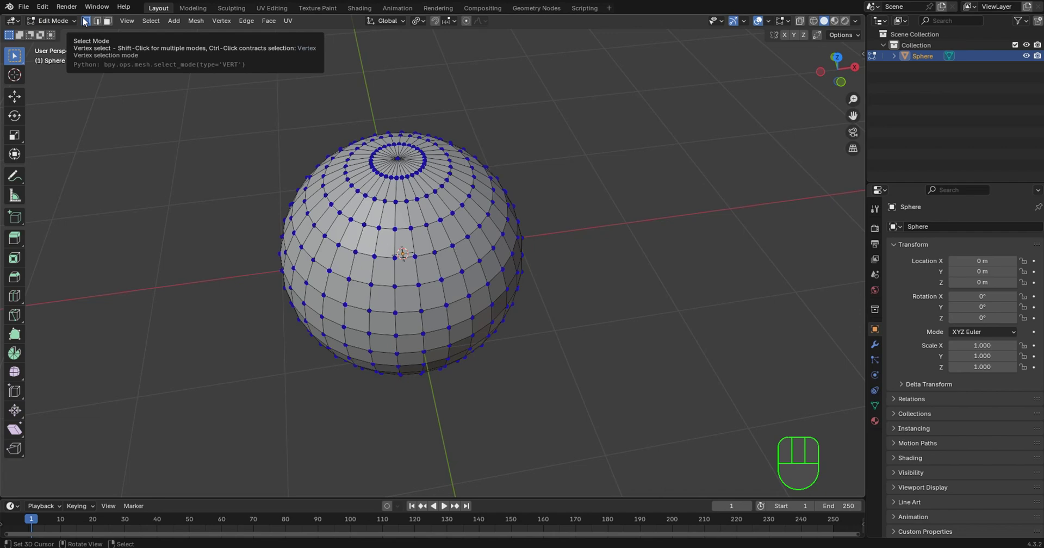
pyautogui.press('Tab')
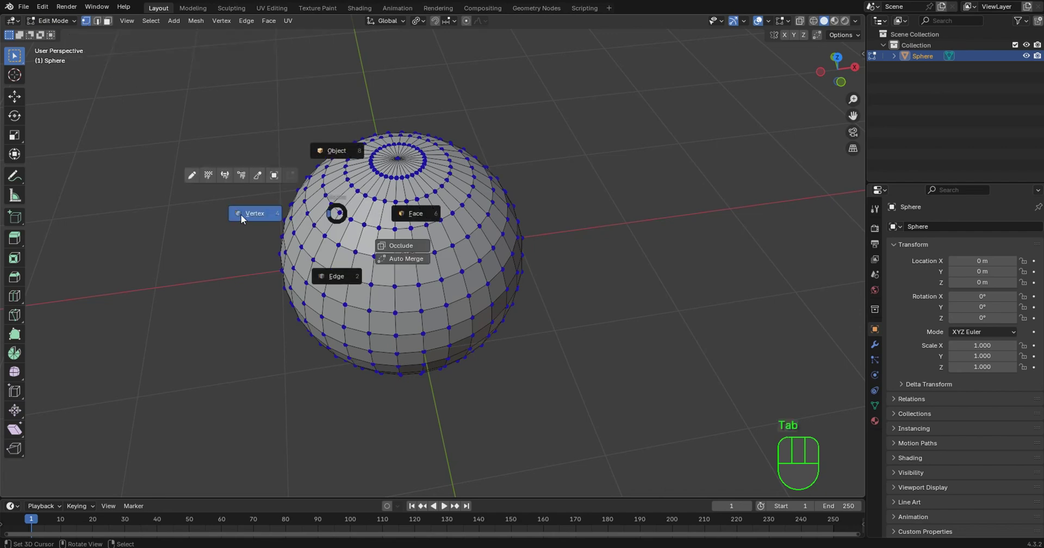
pyautogui.moveTo(453, 221); pyautogui.dragTo(464, 232, button='middle')
pyautogui.press('KP_7')
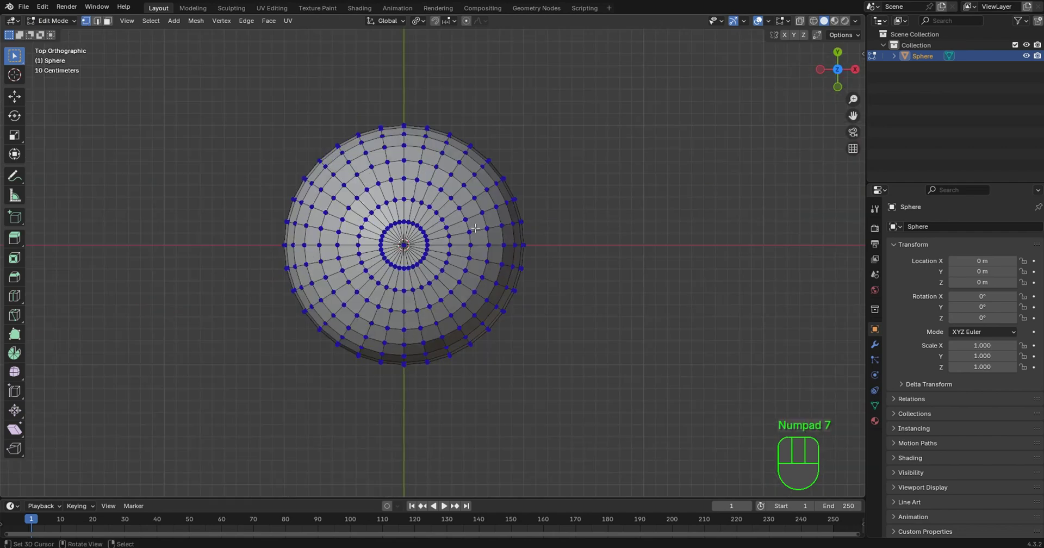
pyautogui.scroll(4, 455, 222)
pyautogui.click(374, 234)
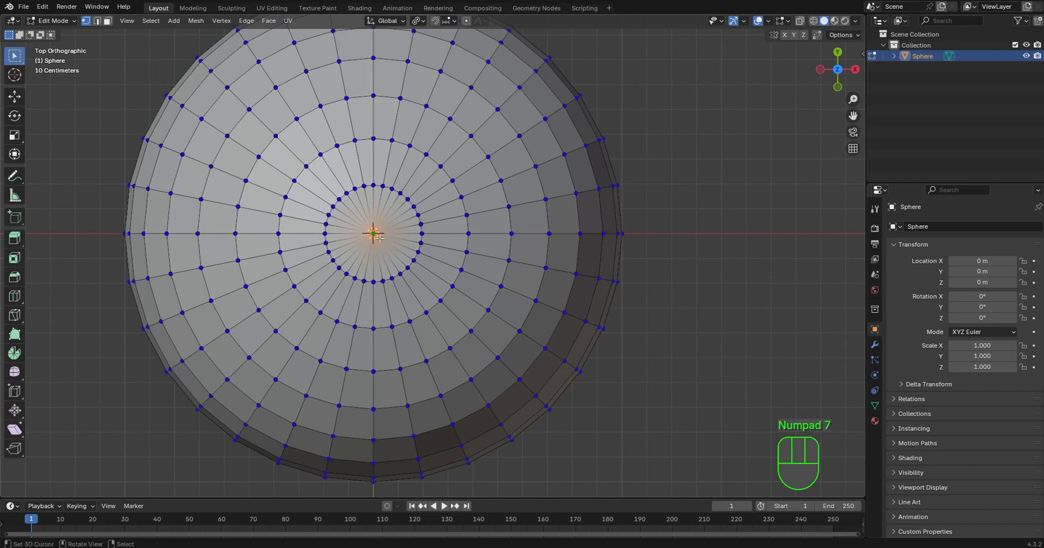
# - Grow, shrink and regrow the vertex selection ring by ring, then view in perspective
pyautogui.press('ctrl')
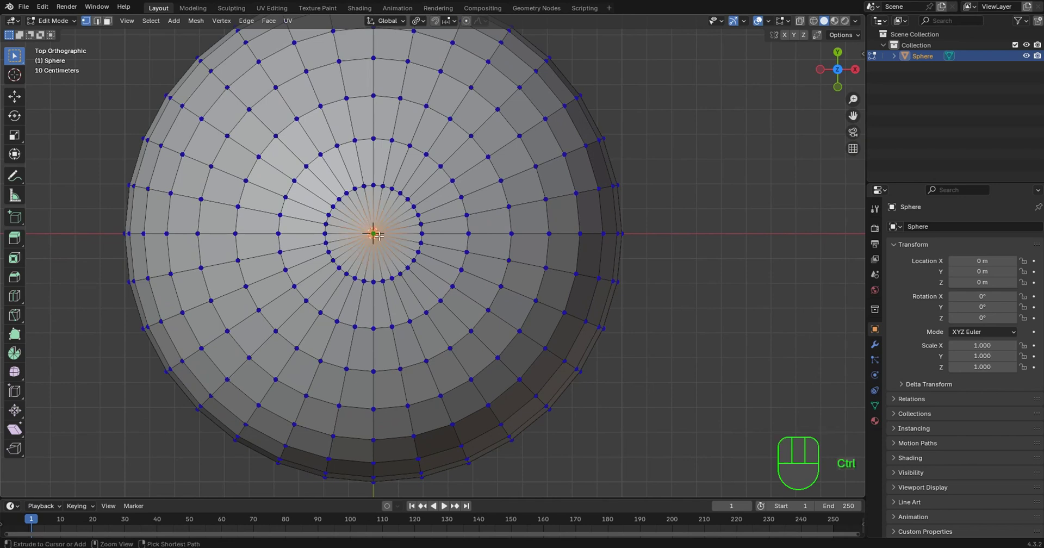
pyautogui.press('ctrl+KP_Add')
pyautogui.press('ctrl+KP_Add')
pyautogui.press('ctrl+KP_Add')
pyautogui.press('ctrl+KP_Add')
pyautogui.press('ctrl+KP_Add')
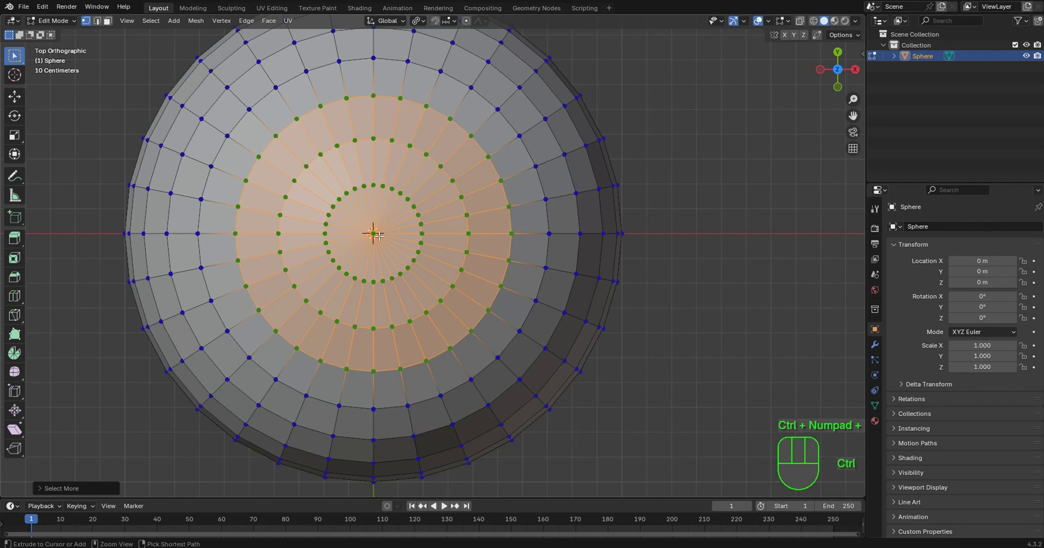
pyautogui.press('ctrl+KP_Subtract')
pyautogui.press('ctrl+KP_Subtract')
pyautogui.press('ctrl+KP_Subtract')
pyautogui.press('ctrl+KP_Subtract')
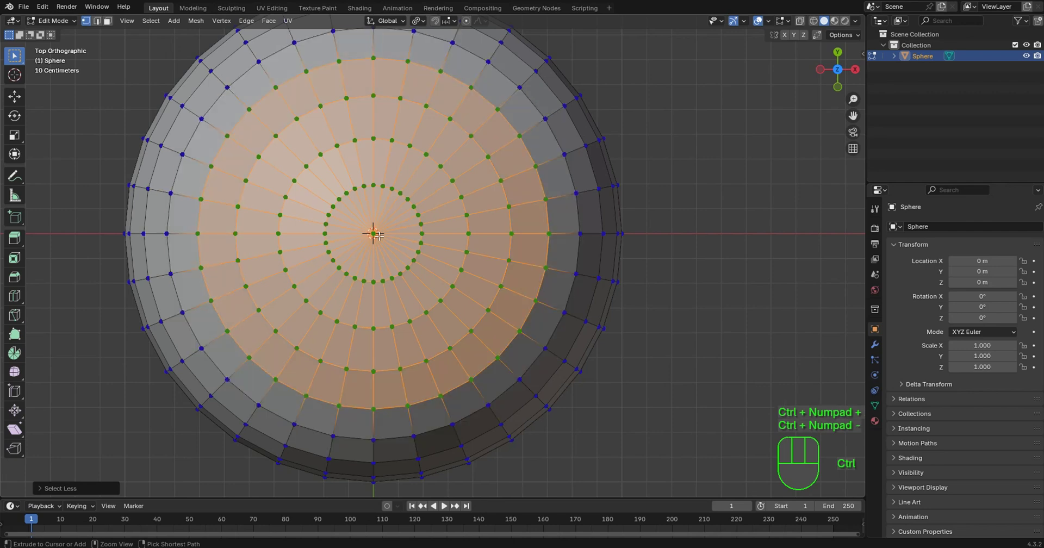
pyautogui.press('ctrl+KP_Add')
pyautogui.press('ctrl+KP_Add')
pyautogui.press('ctrl+KP_Add')
pyautogui.press('ctrl+KP_Add')
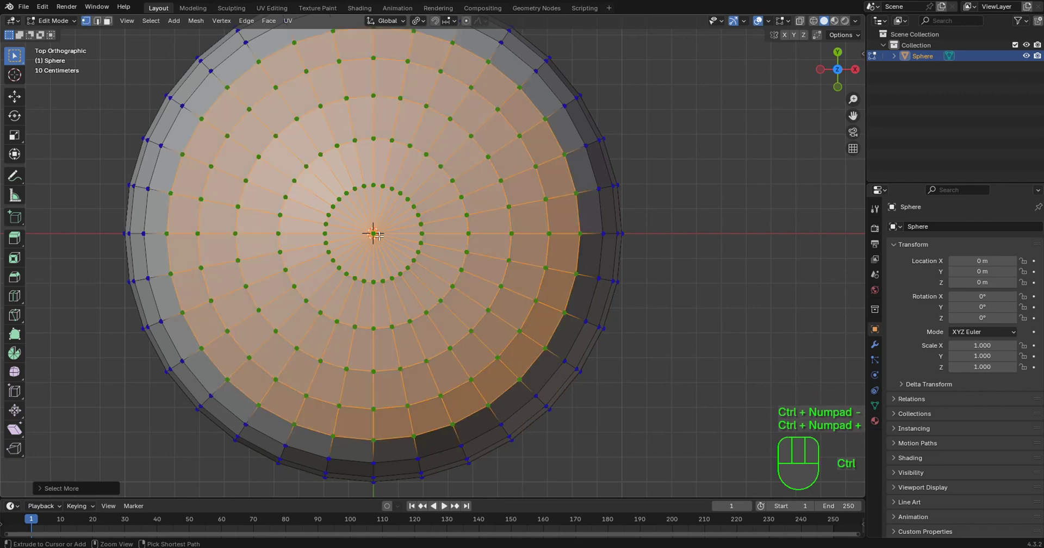
pyautogui.scroll(-4, 378, 206)
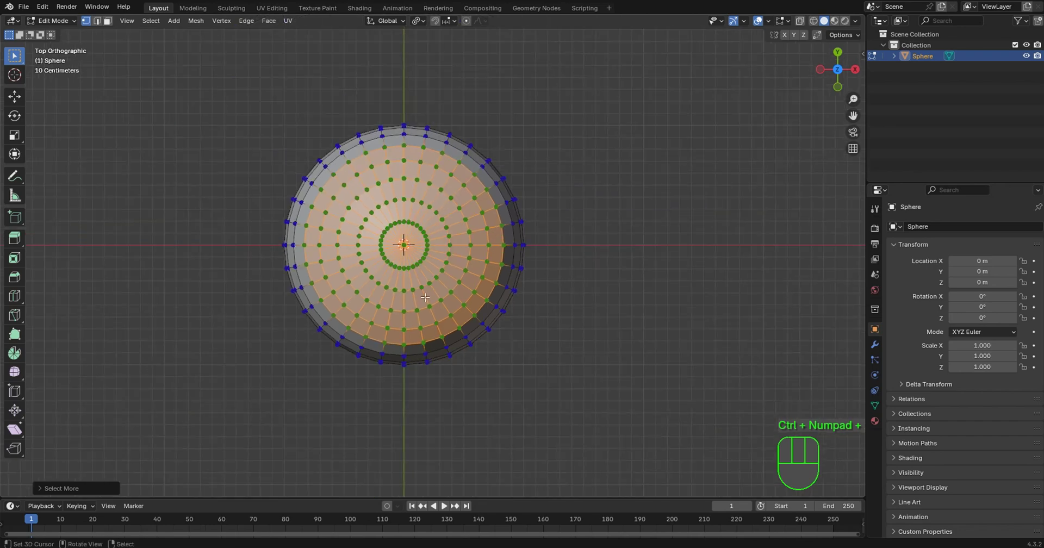
pyautogui.moveTo(379, 207); pyautogui.dragTo(378, 185, button='middle')
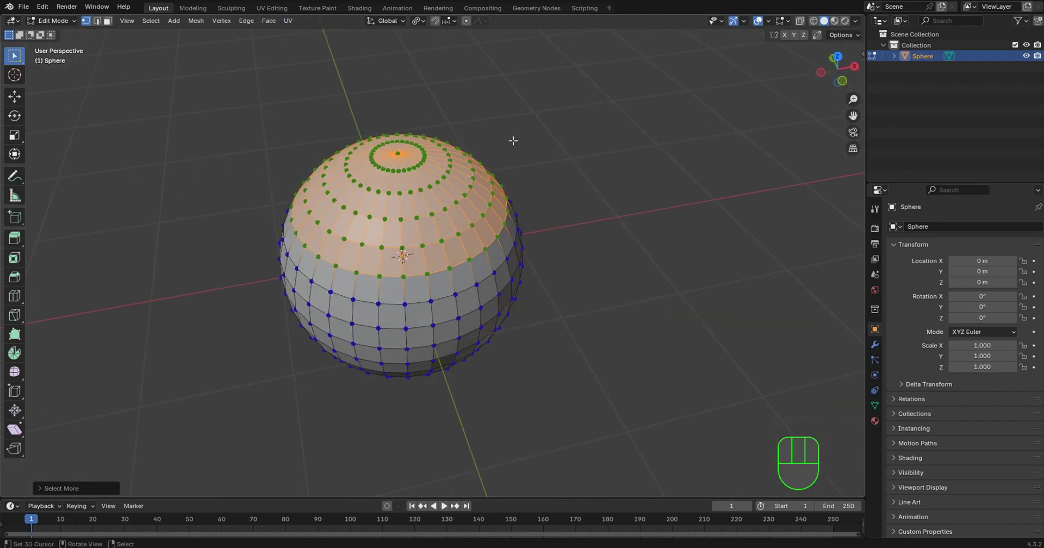
# - Flatten the selected top cap by scaling it to 0 along Z
pyautogui.press('s')
pyautogui.press('z')
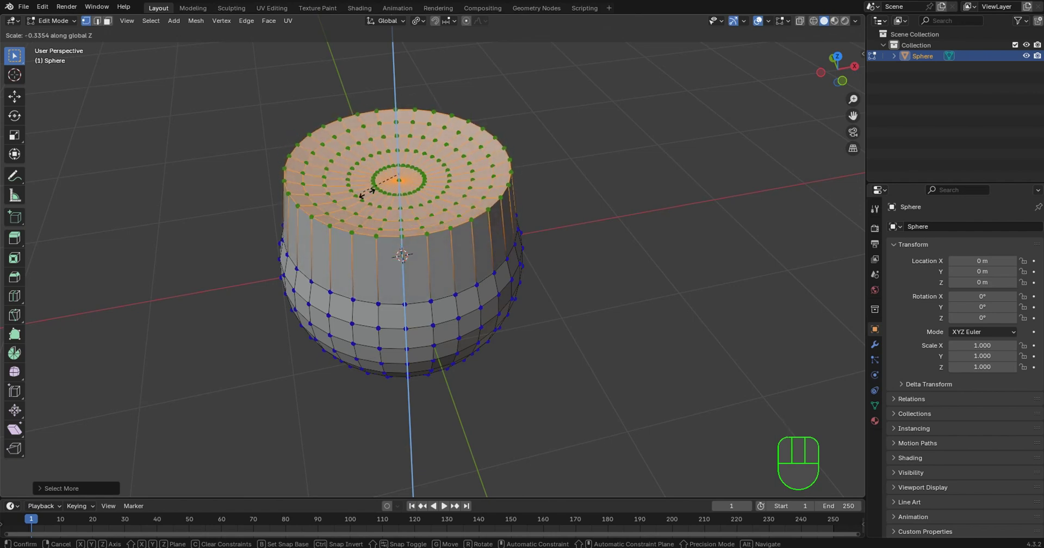
pyautogui.write('0')
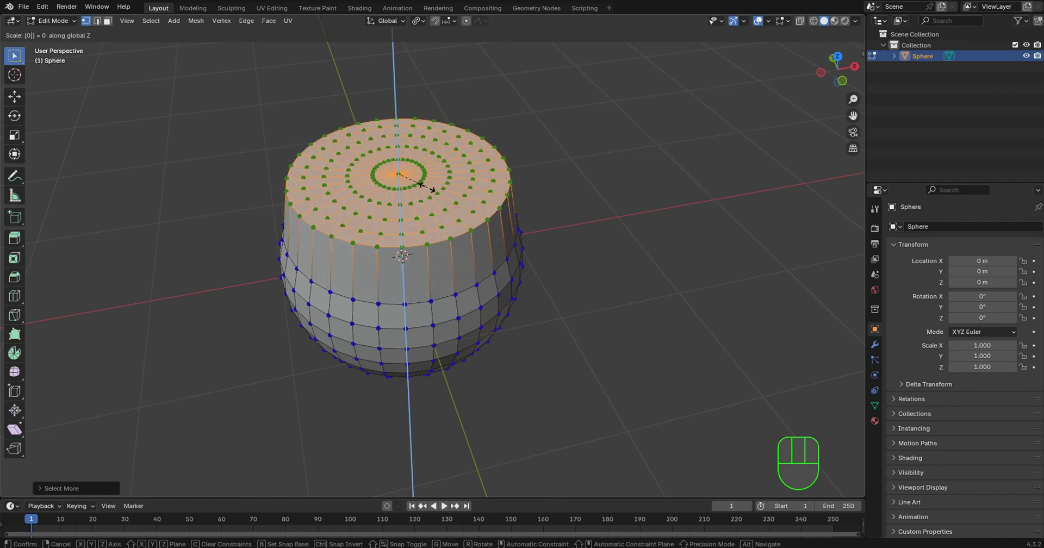
pyautogui.press('Return')
# - Fill the flattened top with a single face and bevel its rim
pyautogui.hotkey('ctrl', 'Tab')
pyautogui.click(434, 173)
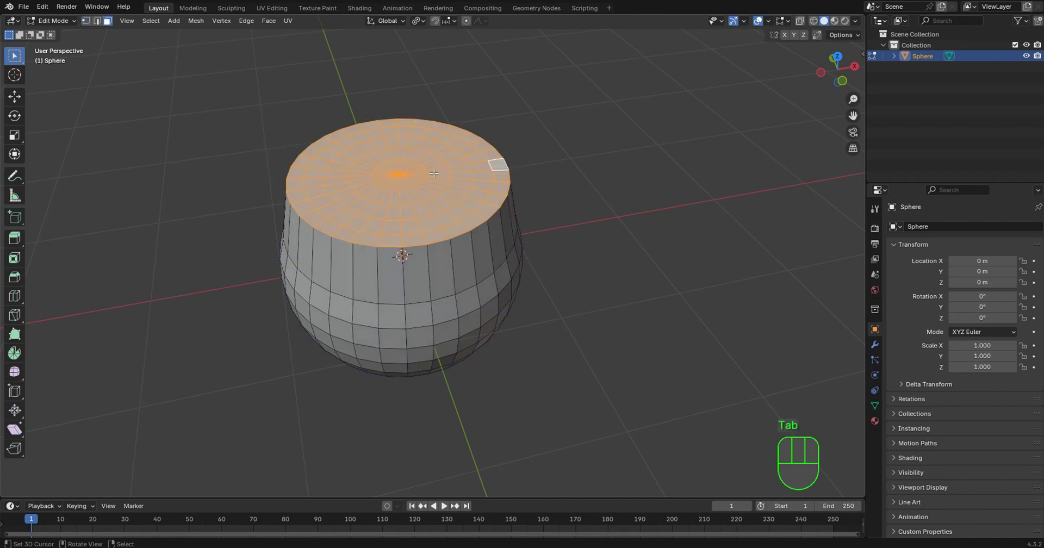
pyautogui.press('f')
pyautogui.moveTo(435, 174); pyautogui.dragTo(464, 194, button='middle')
pyautogui.hotkey('ctrl', 'b')
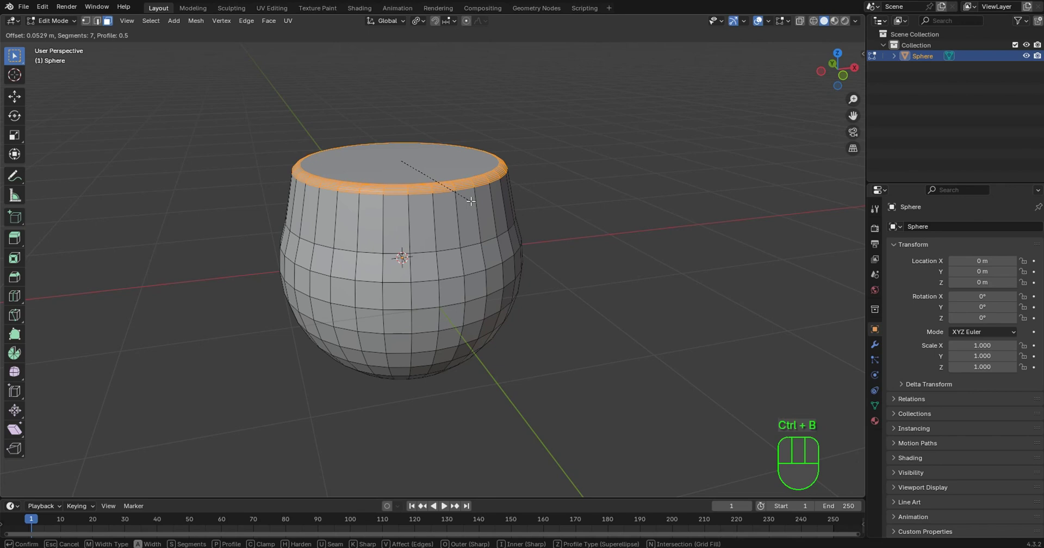
pyautogui.click(475, 178)
# - Apply Shade Auto Smooth to the cup in Object Mode
pyautogui.press('Tab')
pyautogui.press('Tab')
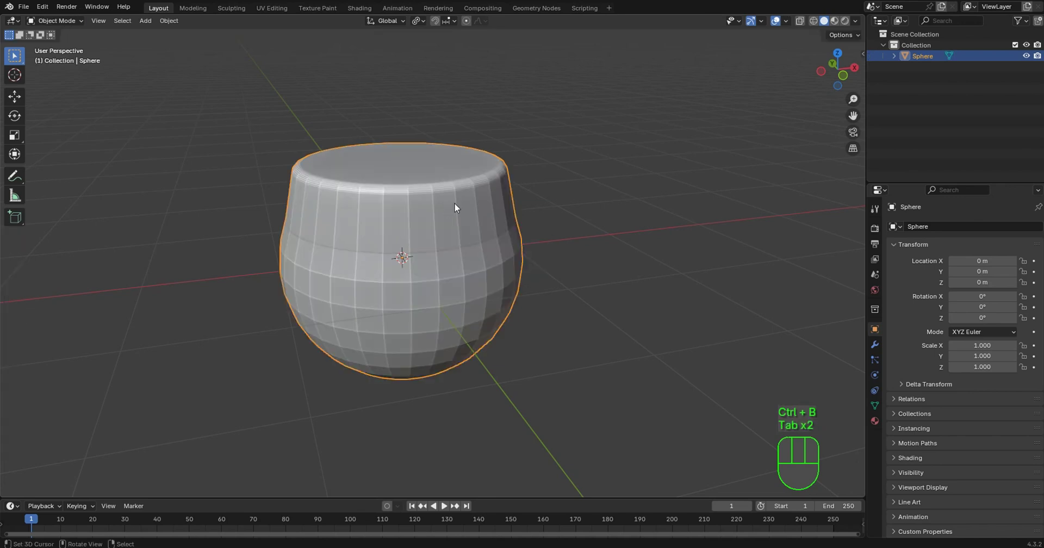
pyautogui.press('q')
pyautogui.click(454, 203)
pyautogui.moveTo(454, 204); pyautogui.dragTo(481, 231, button='middle')
# - Preview rendered shading, then return to solid shading with cavity turned off
pyautogui.click(846, 21)
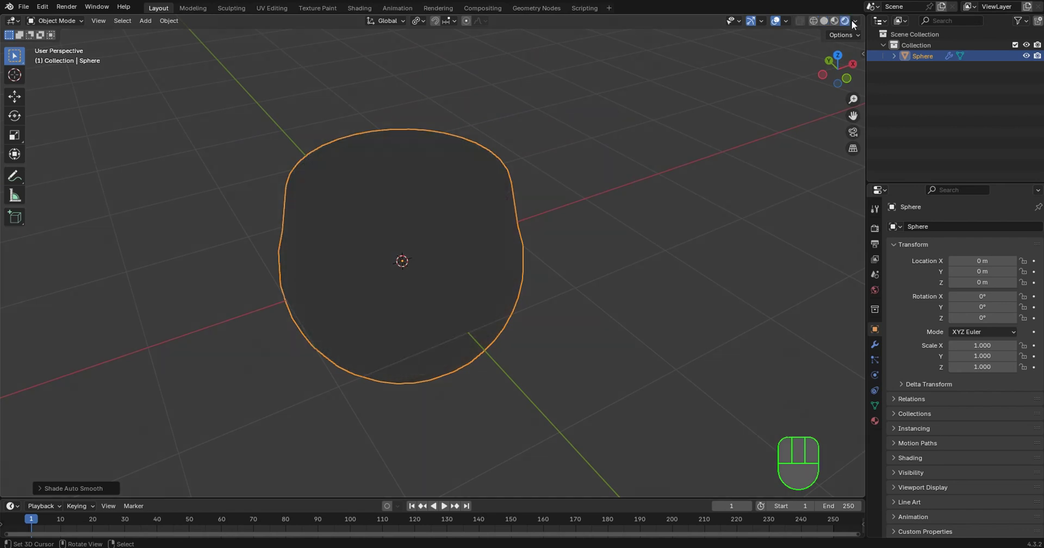
pyautogui.click(854, 20)
pyautogui.click(824, 21)
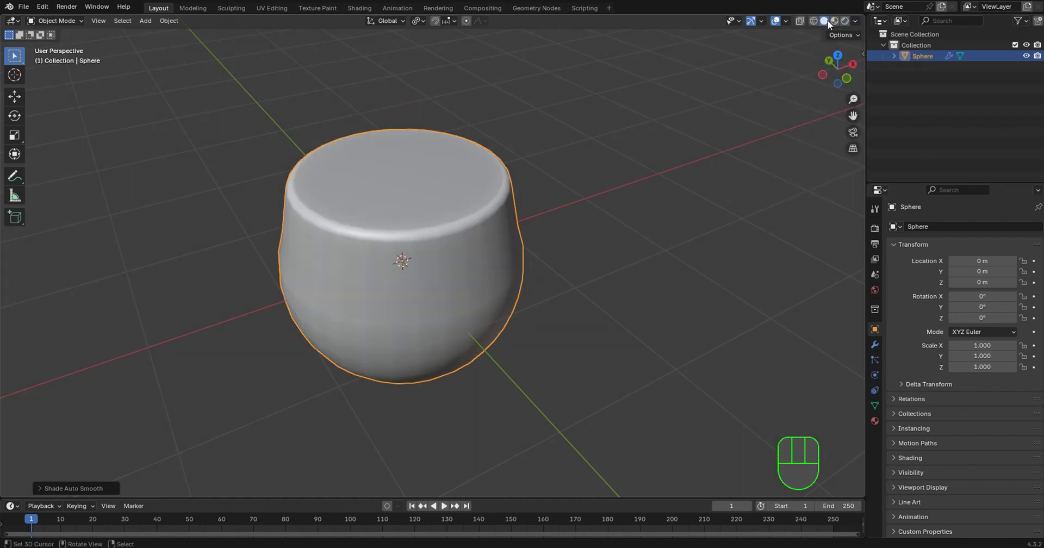
pyautogui.click(856, 21)
pyautogui.click(794, 294)
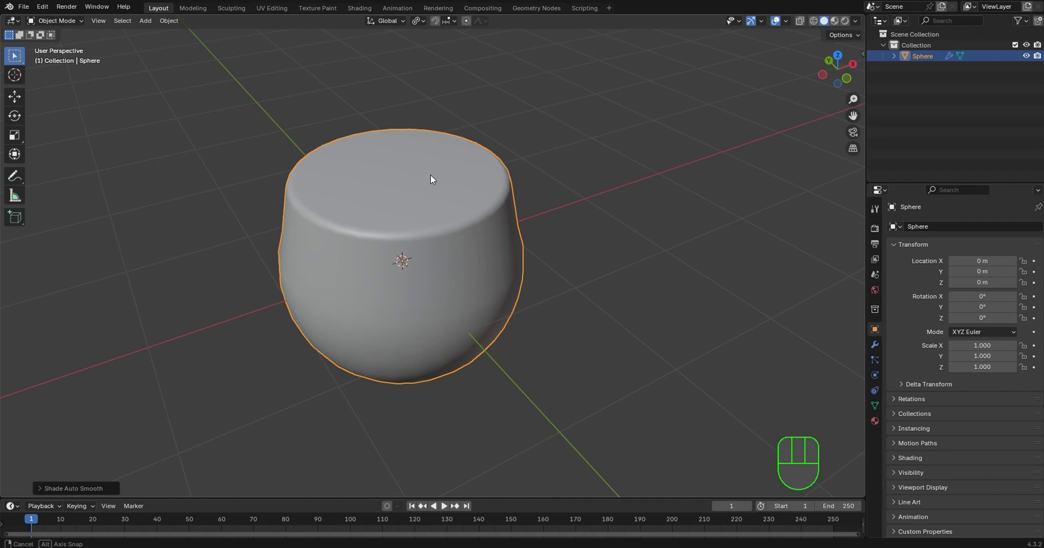
pyautogui.moveTo(430, 175)
pyautogui.mouseDown(button='middle')
pyautogui.moveTo(433, 228)
pyautogui.moveTo(539, 92)
pyautogui.moveTo(449, 228)
pyautogui.moveTo(495, 250)
pyautogui.mouseUp(button='middle')
pyautogui.scroll(5, 532, 223)
pyautogui.scroll(-5, 534, 215)
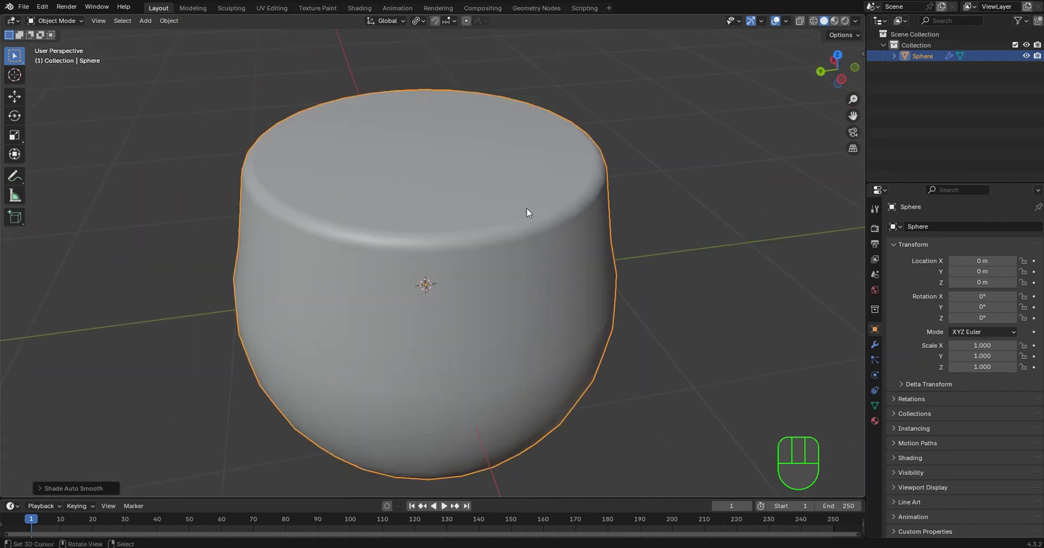
pyautogui.scroll(-3, 488, 218)
# - Inset the cup's flat top face and extrude it downward to hollow the cup
pyautogui.press('Tab')
pyautogui.click(442, 193)
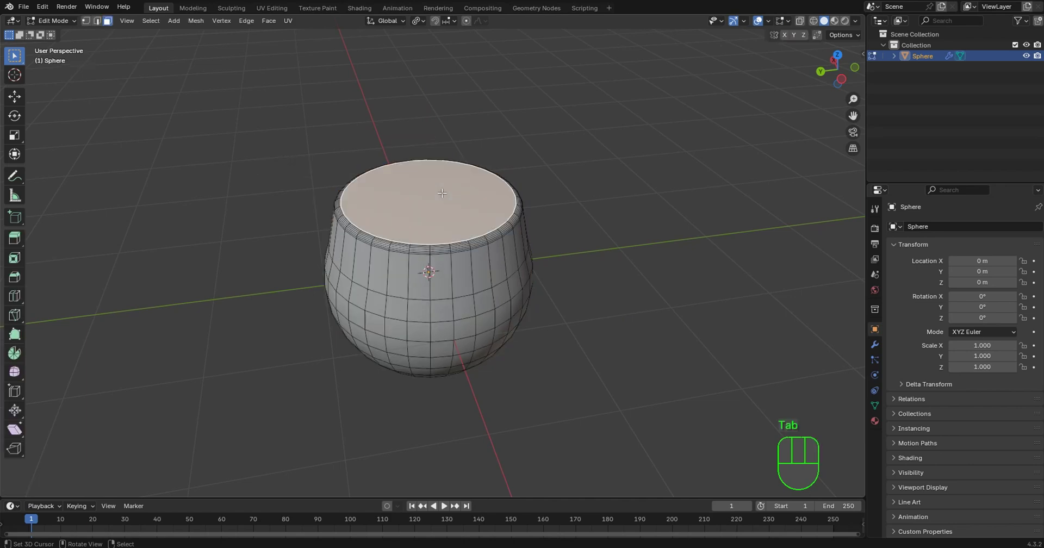
pyautogui.press('i')
pyautogui.click(610, 114)
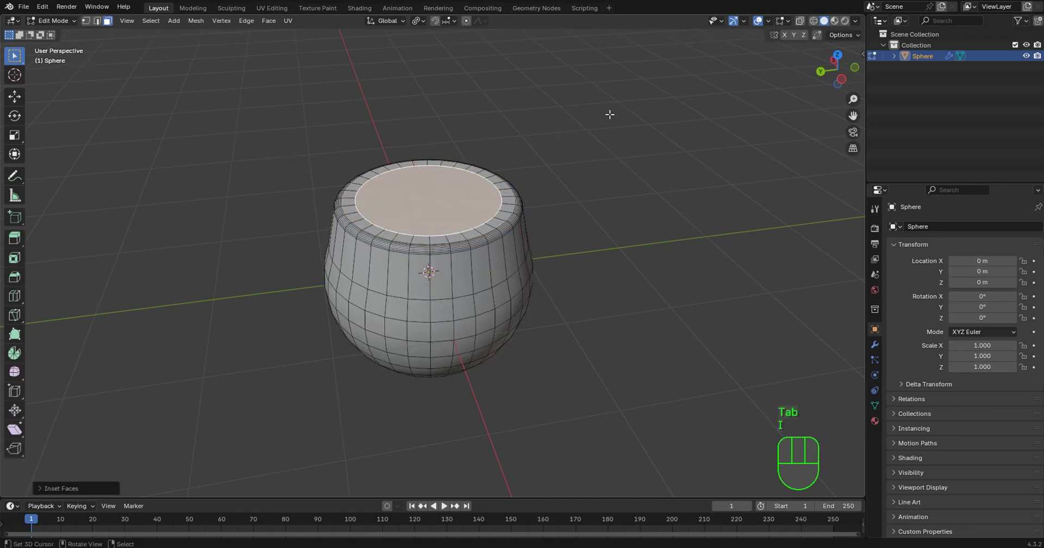
pyautogui.press('e')
pyautogui.click(602, 170)
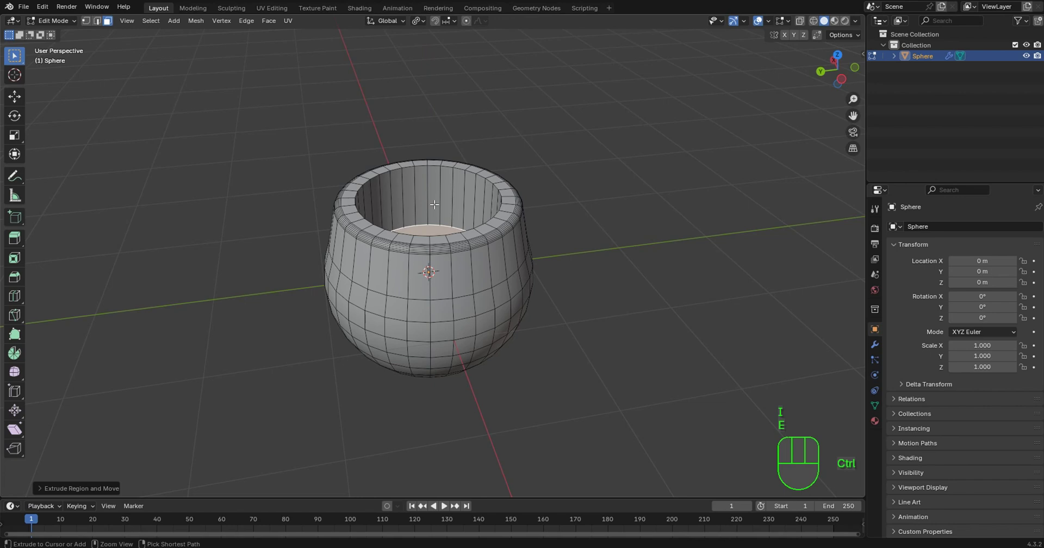
# - Add loop cuts on the inner wall and three edge loops around the outer wall
pyautogui.hotkey('ctrl', 'r')
pyautogui.scroll(6, 435, 205)
pyautogui.click(435, 205)
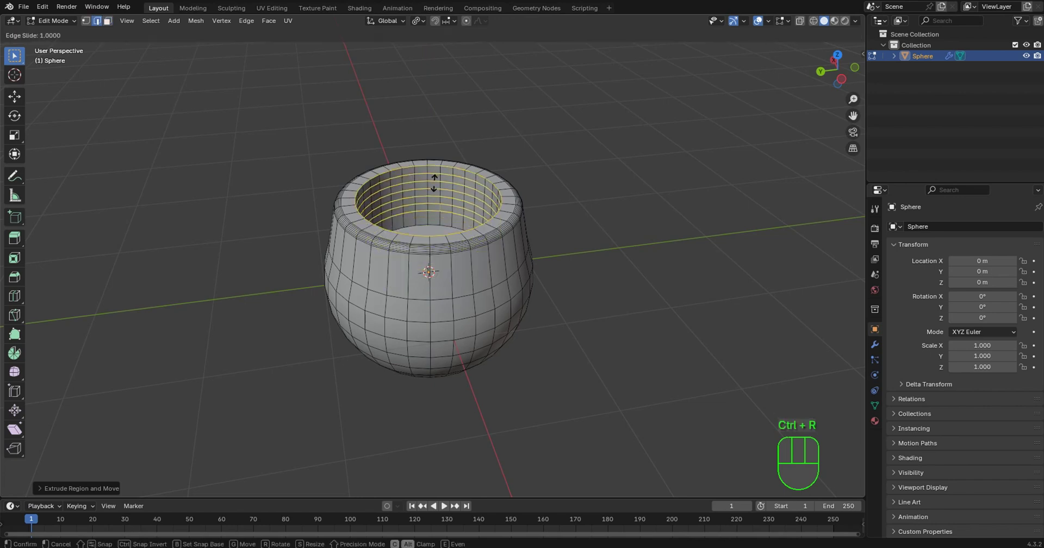
pyautogui.click(435, 194)
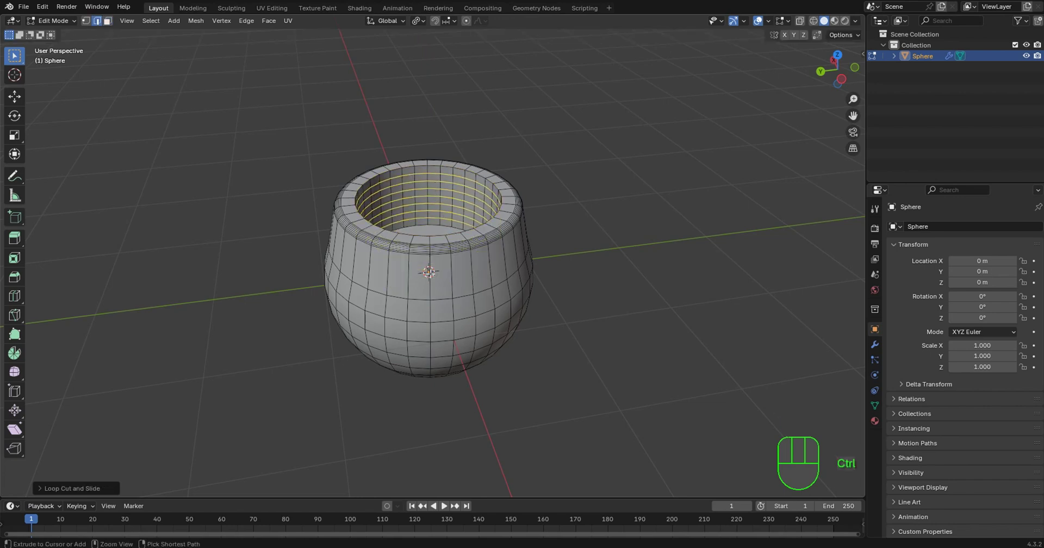
pyautogui.hotkey('ctrl', 'r')
pyautogui.click(434, 285)
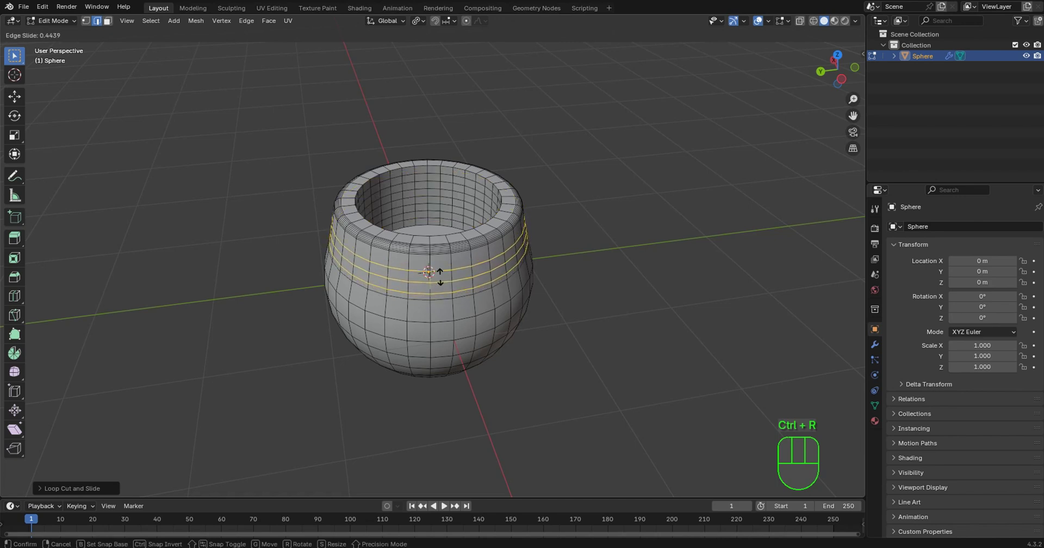
pyautogui.click(442, 274)
# - Add a Subdivision Surface modifier to the pot from Modifier properties
pyautogui.press('Tab')
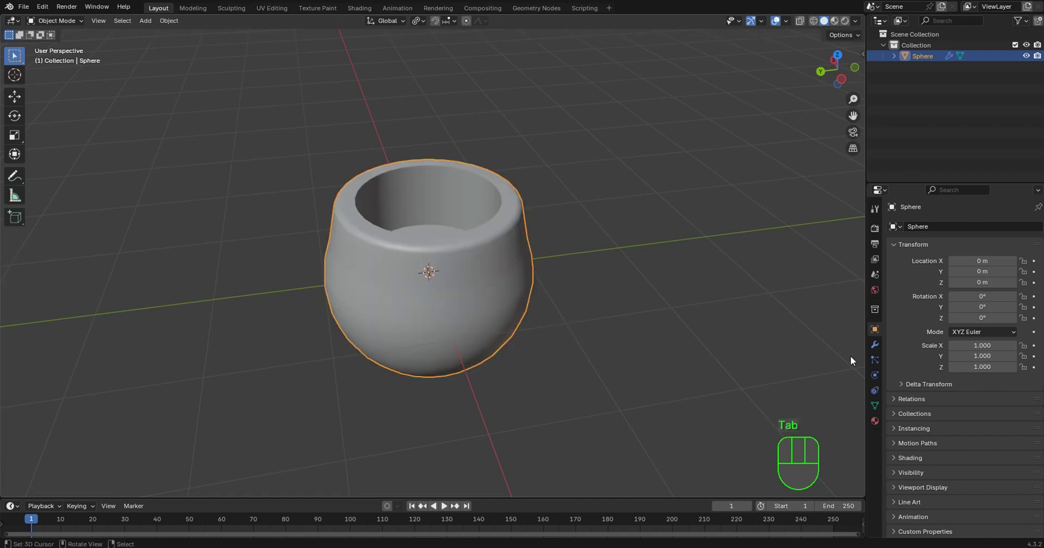
pyautogui.click(876, 346)
pyautogui.click(971, 227)
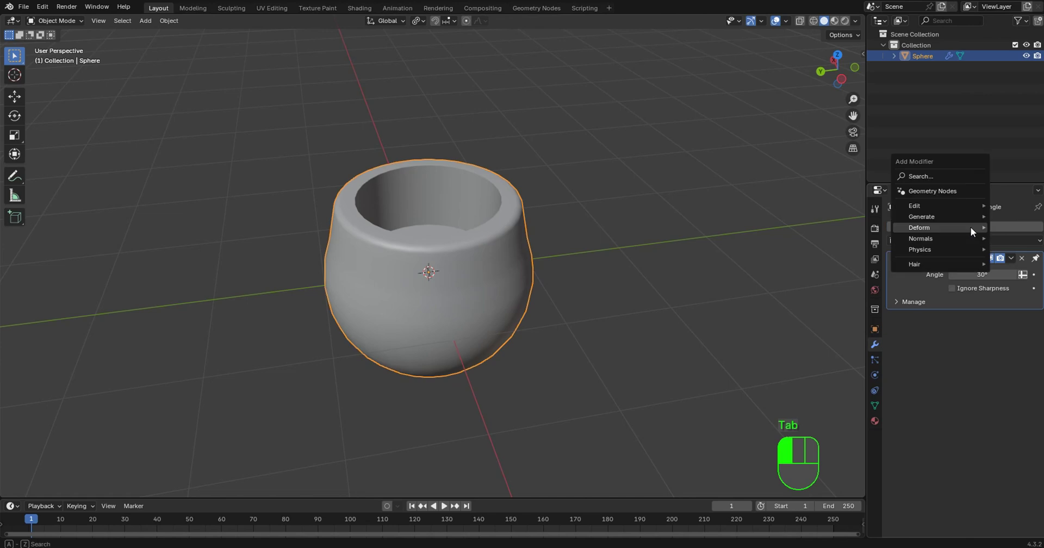
pyautogui.moveTo(971, 227)
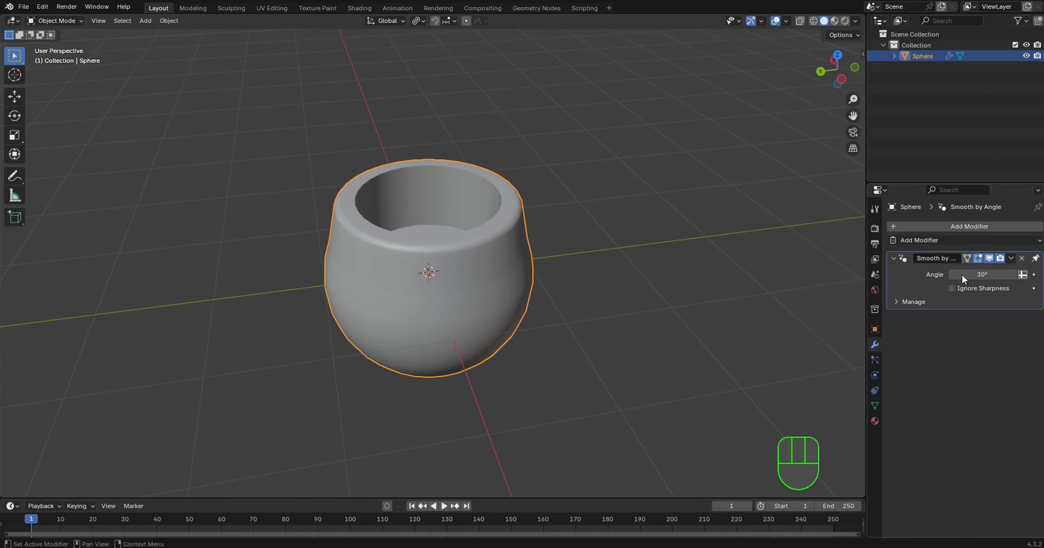
pyautogui.click(938, 240)
pyautogui.click(790, 438)
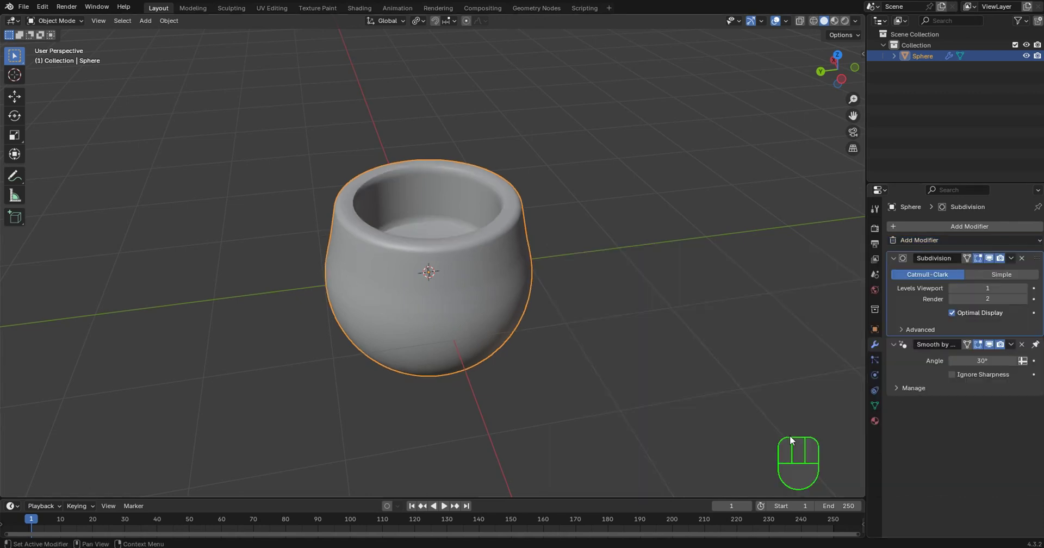
pyautogui.moveTo(530, 204); pyautogui.dragTo(554, 272, button='middle')
pyautogui.scroll(3, 554, 275)
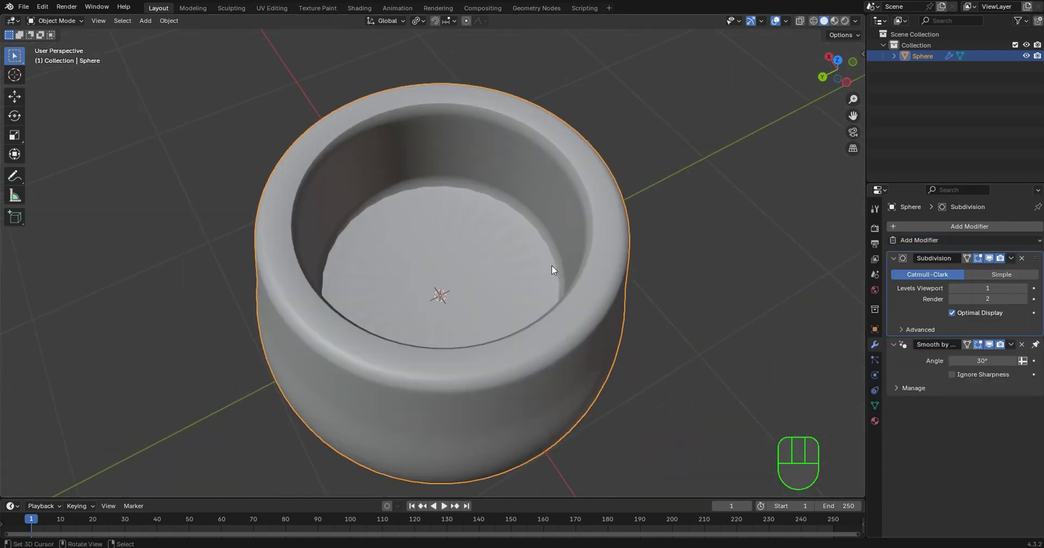
# - In Edit Mode, hide the subdivision in the viewport and inset the pot's inner floor face
pyautogui.press('Tab')
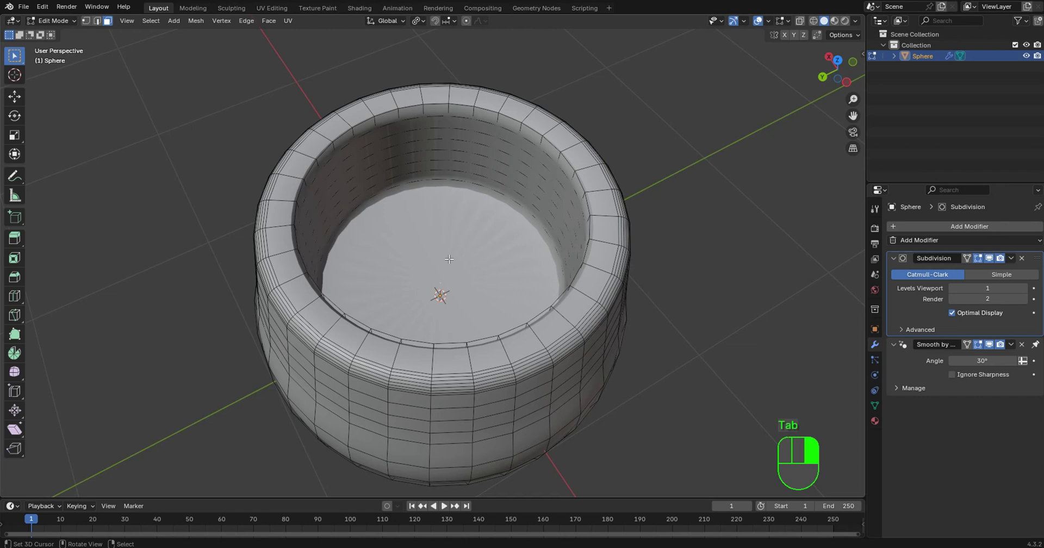
pyautogui.click(990, 344)
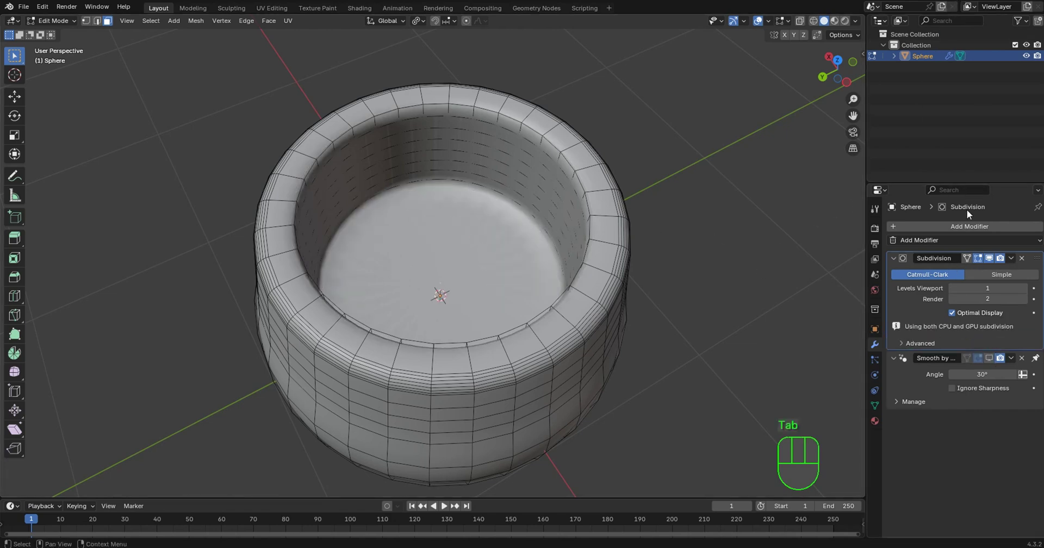
pyautogui.click(545, 257)
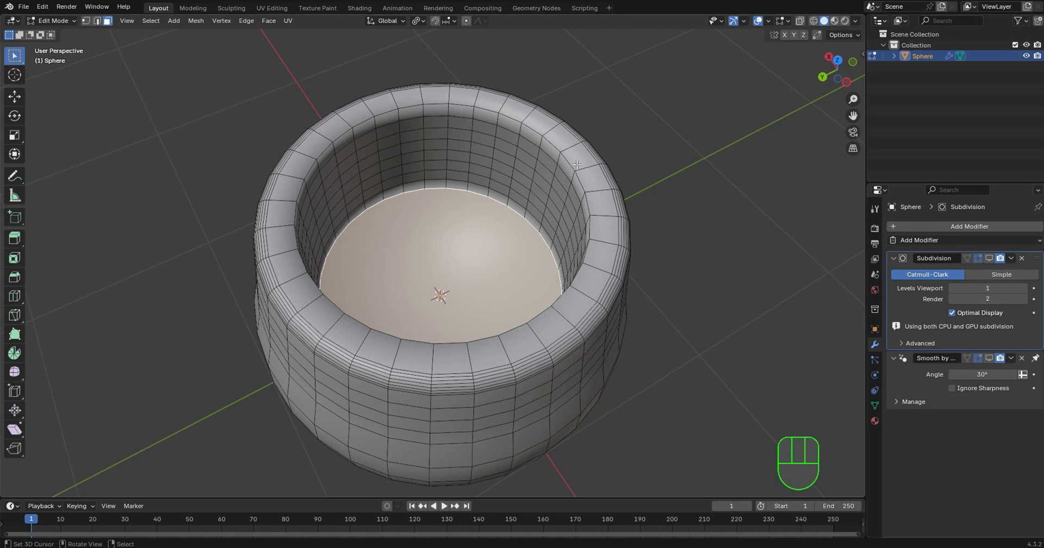
pyautogui.press('i')
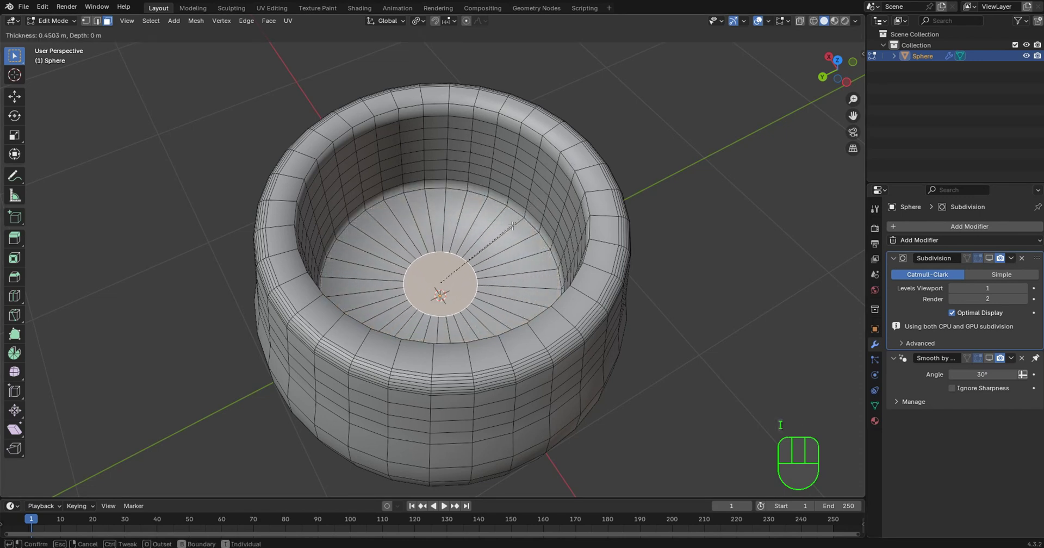
pyautogui.click(513, 225)
# - Add eight ring cuts across the floor and show the subdivision again in Object Mode
pyautogui.hotkey('ctrl', 'r')
pyautogui.scroll(7, 481, 233)
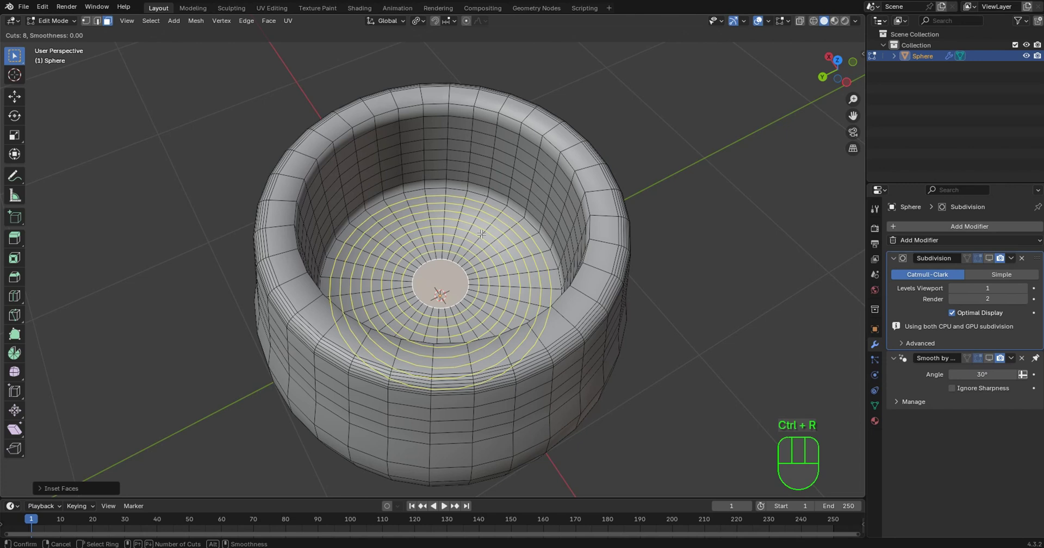
pyautogui.click(482, 234)
pyautogui.rightClick(481, 234)
pyautogui.press('Tab')
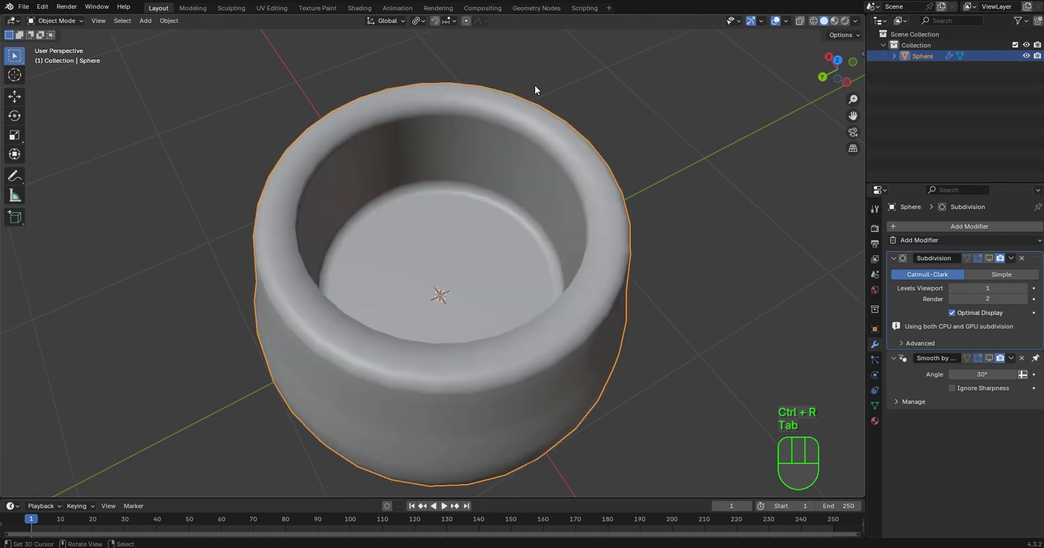
pyautogui.click(989, 258)
pyautogui.scroll(-3, 592, 231)
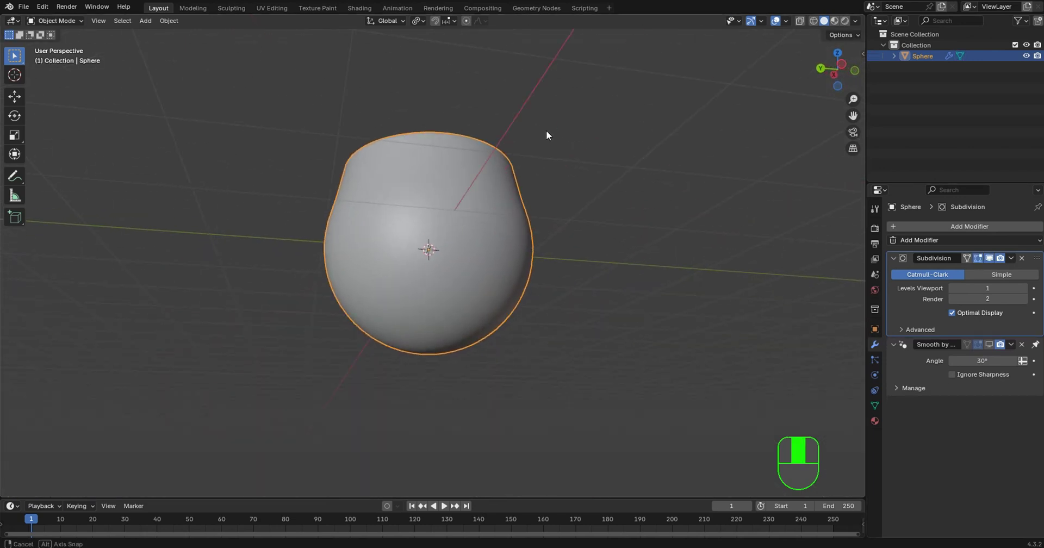